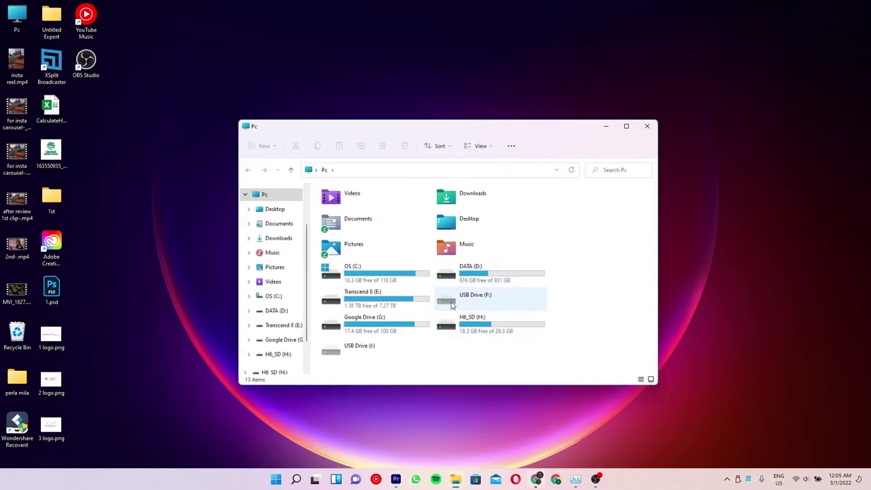
Open the youtube folder on DATA (D:) in File Explorer, then minimize the window
double_click(503, 273)
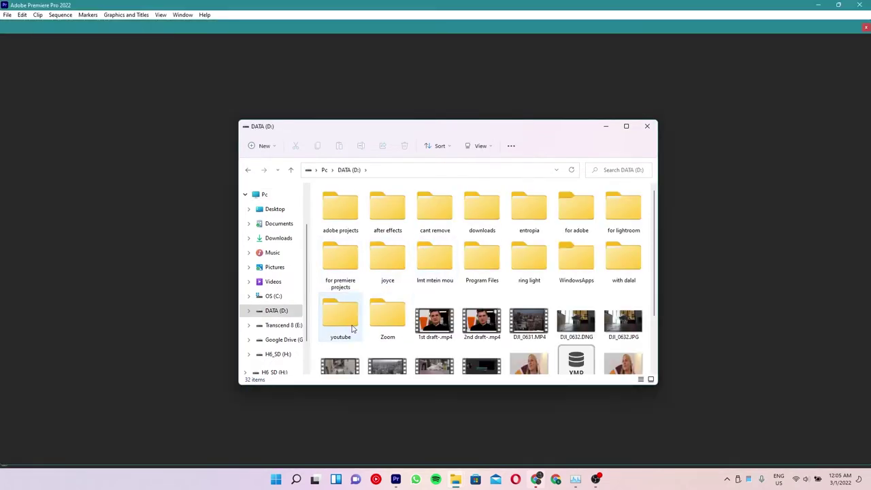
double_click(361, 326)
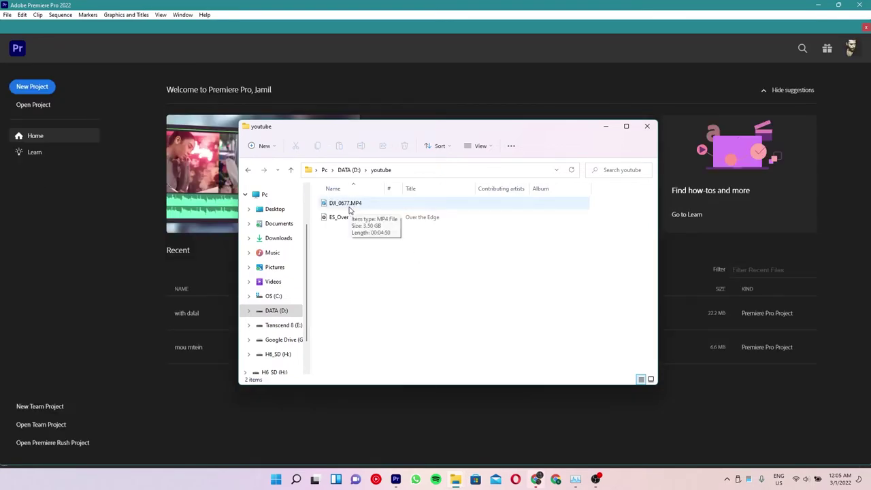
left_click(602, 127)
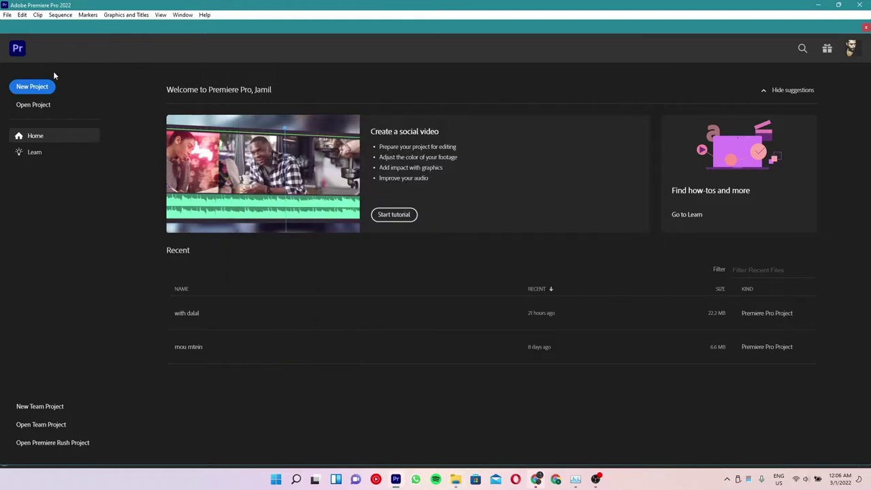
Create a new Premiere project named 'text' saved in D:\youtube
left_click(33, 86)
type("text")
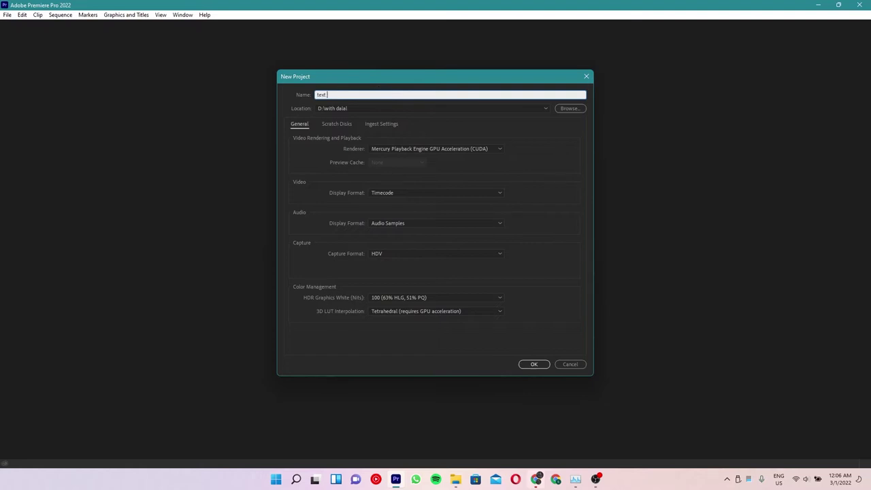
left_click(569, 108)
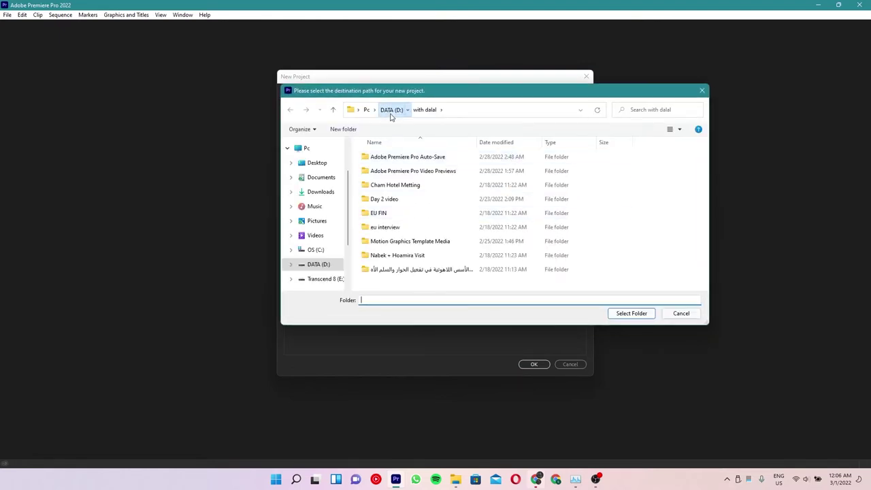
left_click(391, 109)
scroll(419, 259, "down", 1)
left_click(388, 265)
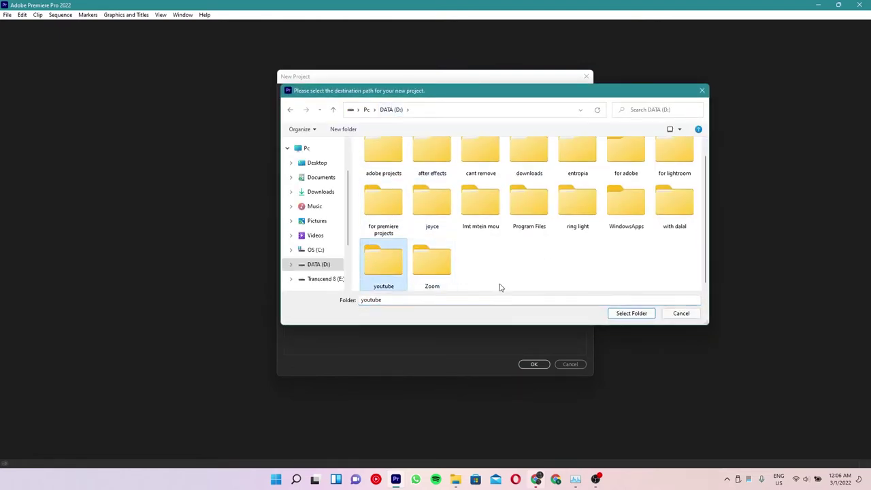
left_click(632, 315)
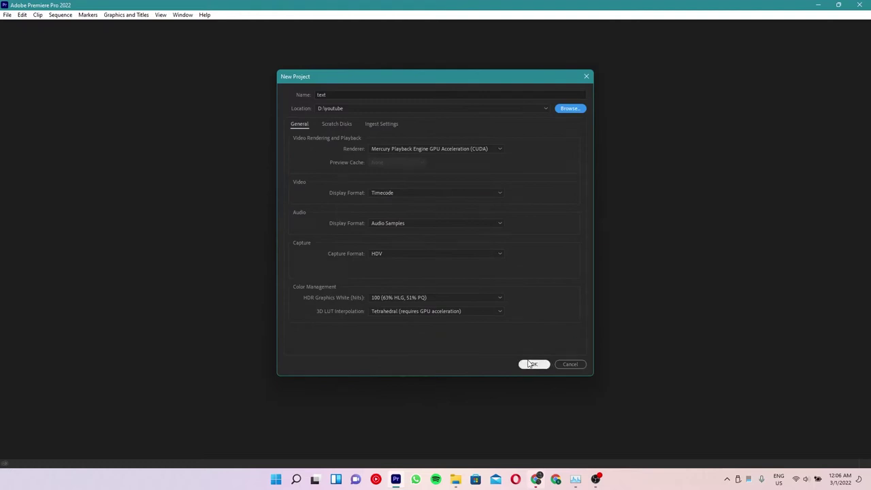
left_click(531, 365)
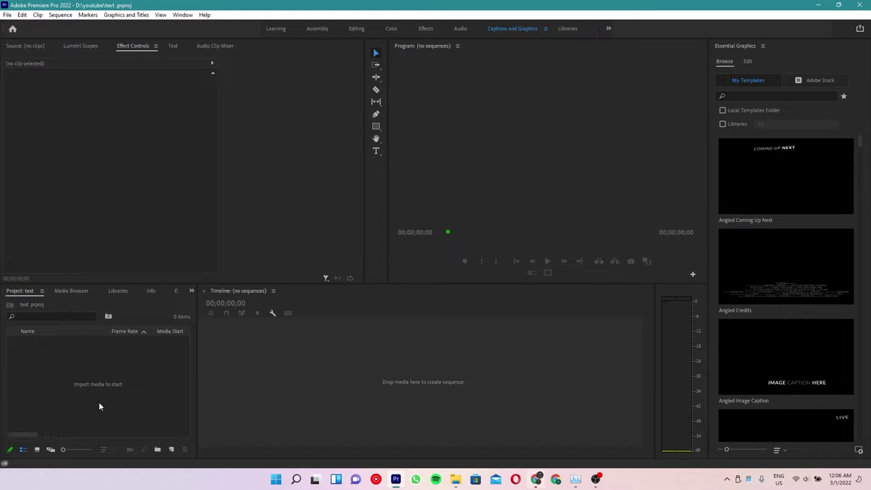
Import DJI_0677.MP4 and the Over the Edge music file into the Project panel
mouse_move(460, 480)
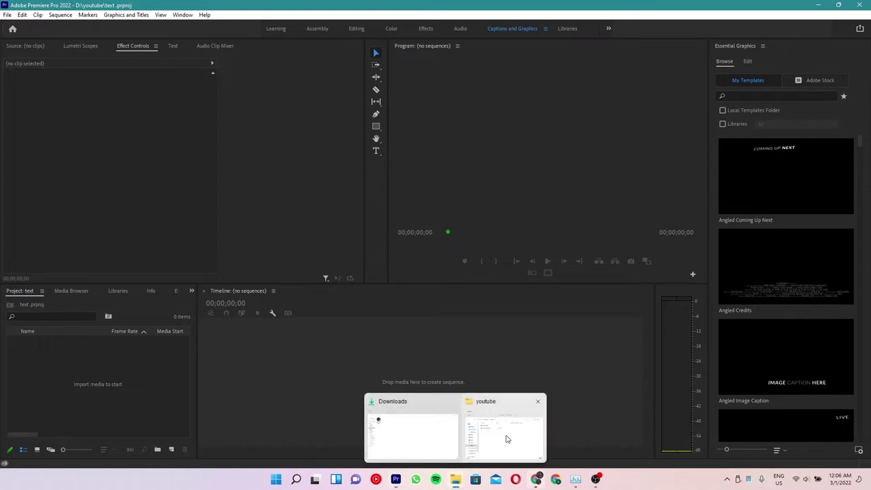
left_click(501, 435)
left_click(350, 218)
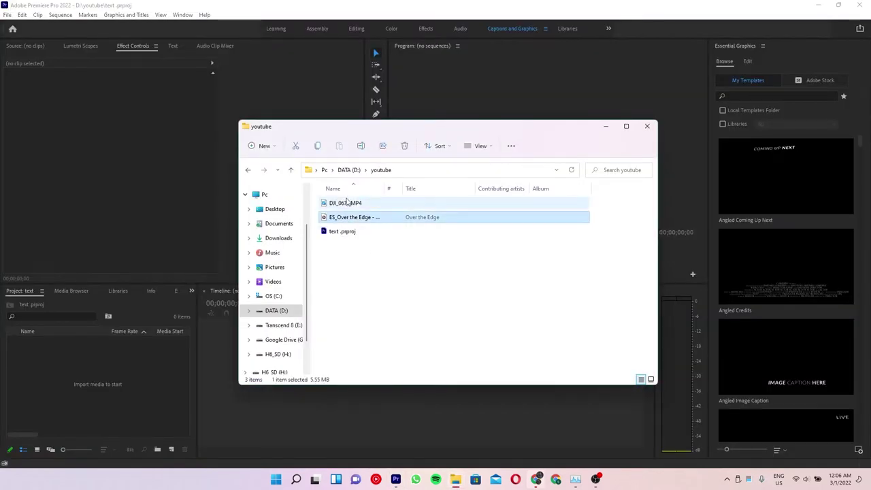
left_click(345, 204, "ctrl")
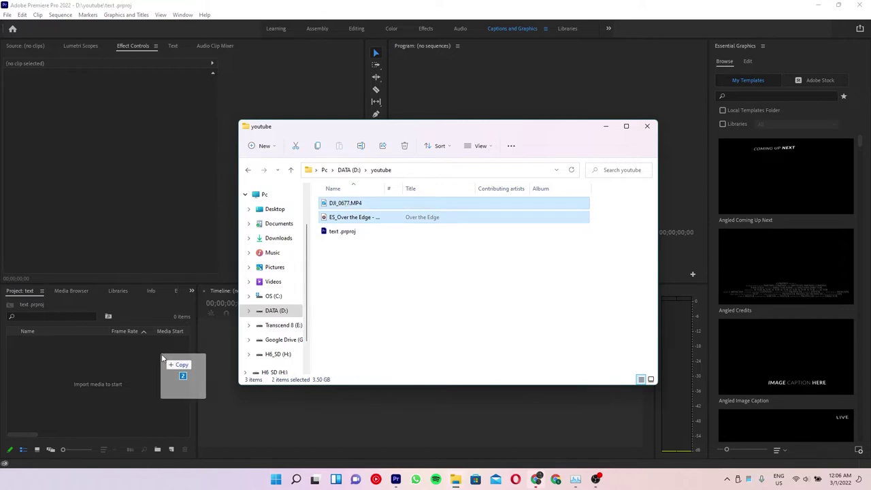
left_click_drag(347, 204, 163, 357)
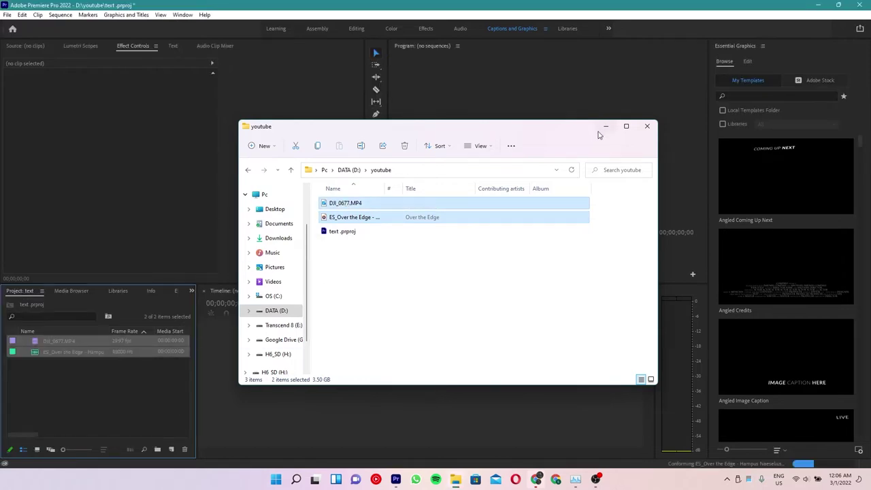
Create a new sequence from the DJI_0677.MP4 clip
left_click(605, 127)
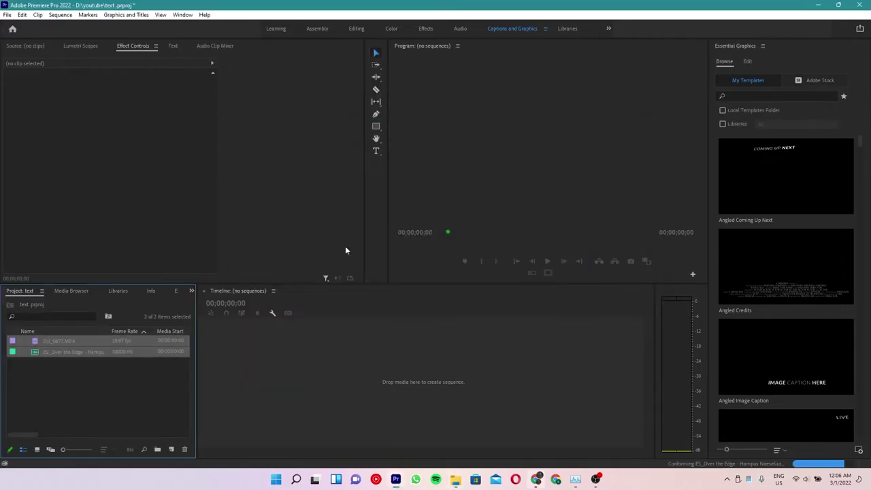
right_click(51, 343)
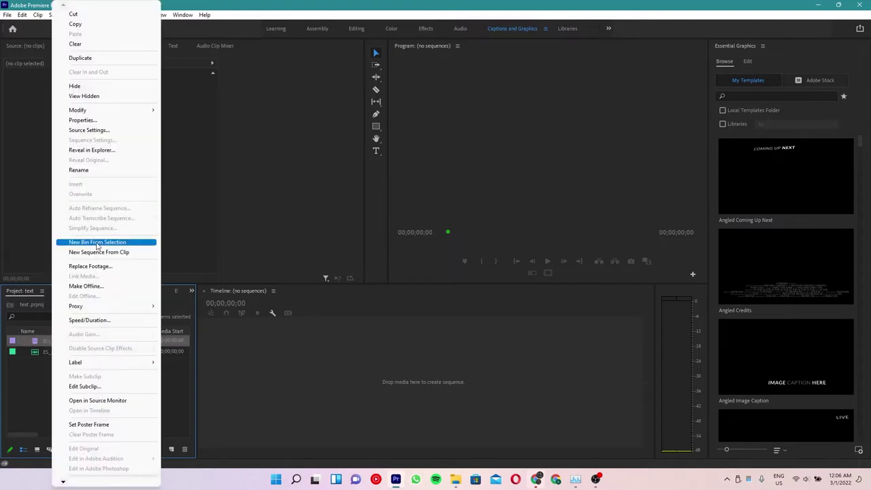
left_click(99, 252)
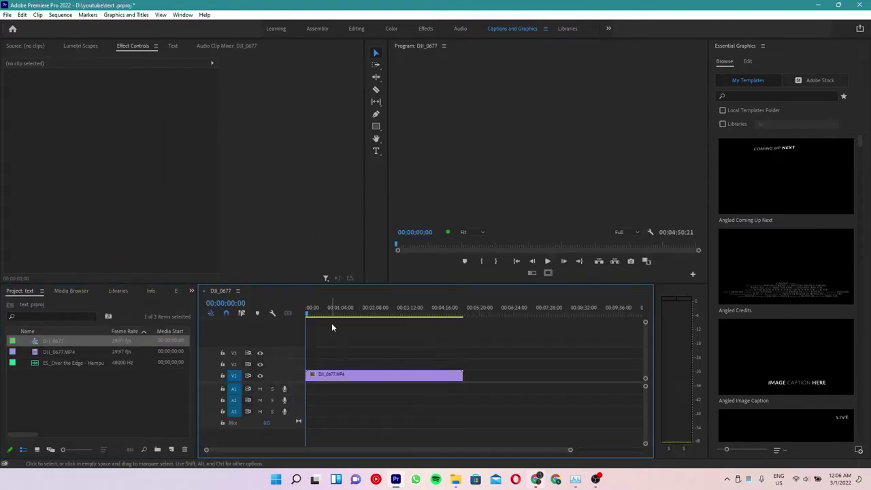
Scrub and play the aerial footage, parking the playhead at 00:02:49:01
left_click_drag(315, 312, 404, 337)
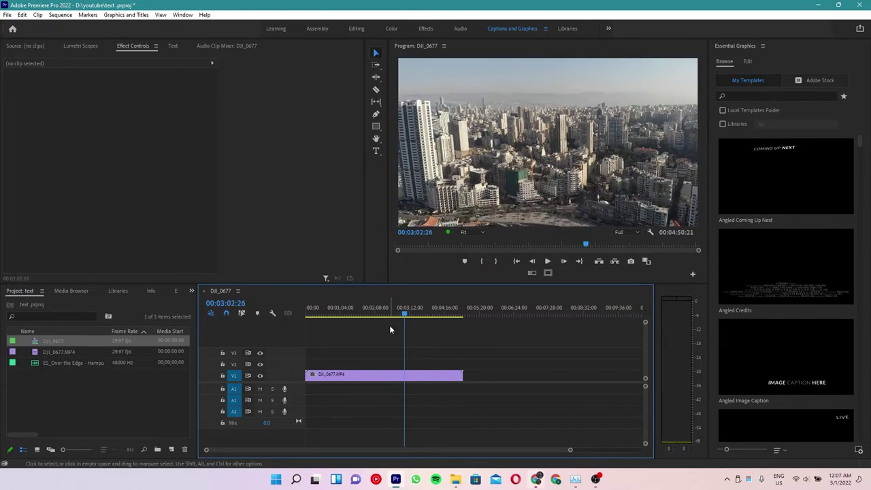
key("shift+Left")
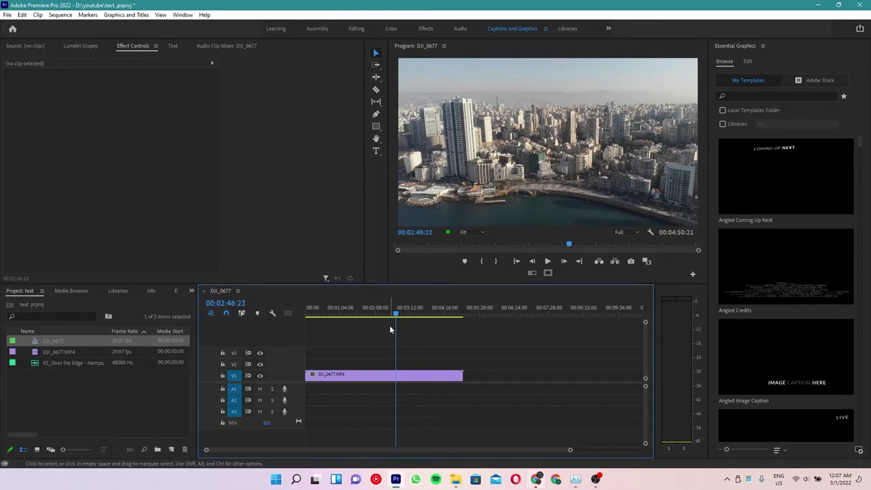
key("l")
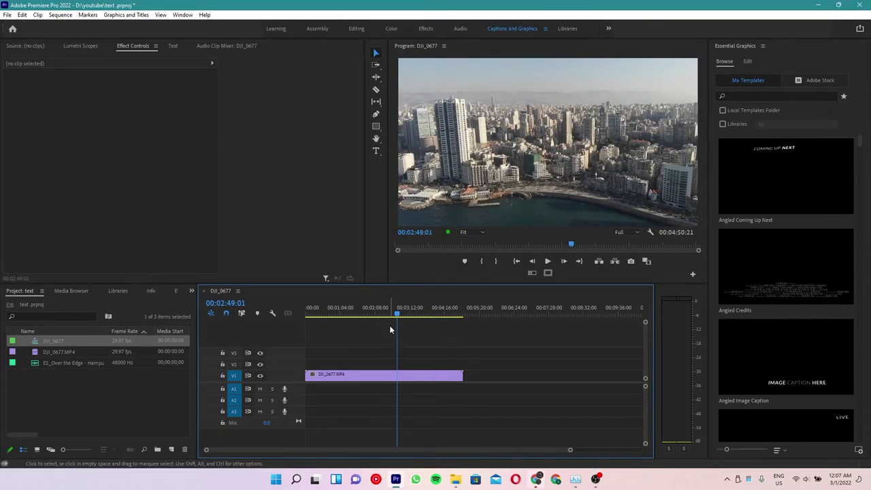
Split the DJI_0677 clip at 00:02:49:01 and delete the first part
key("c")
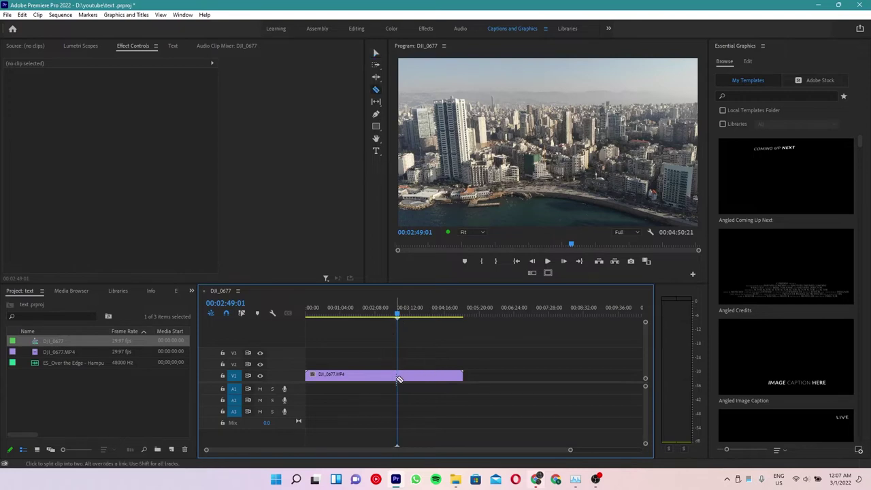
key("v")
left_click(364, 374)
key("Delete")
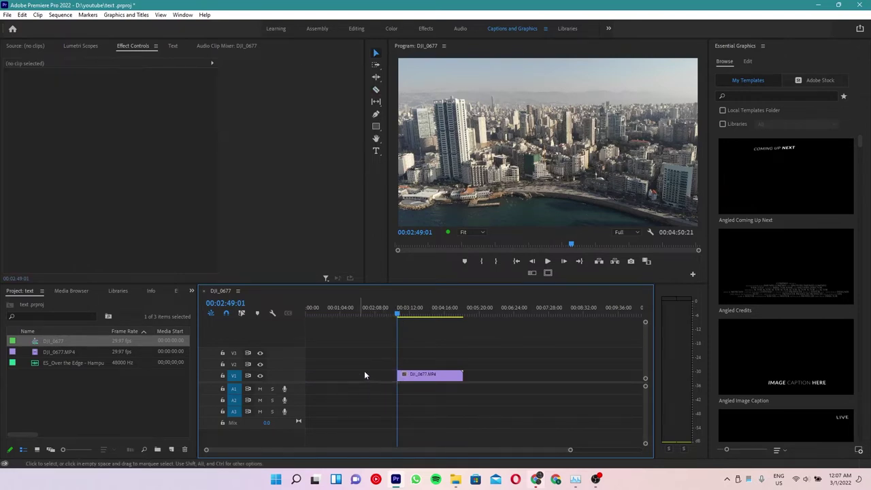
Move the remaining clip to the sequence start and play it back from the beginning
left_click_drag(421, 378, 328, 376)
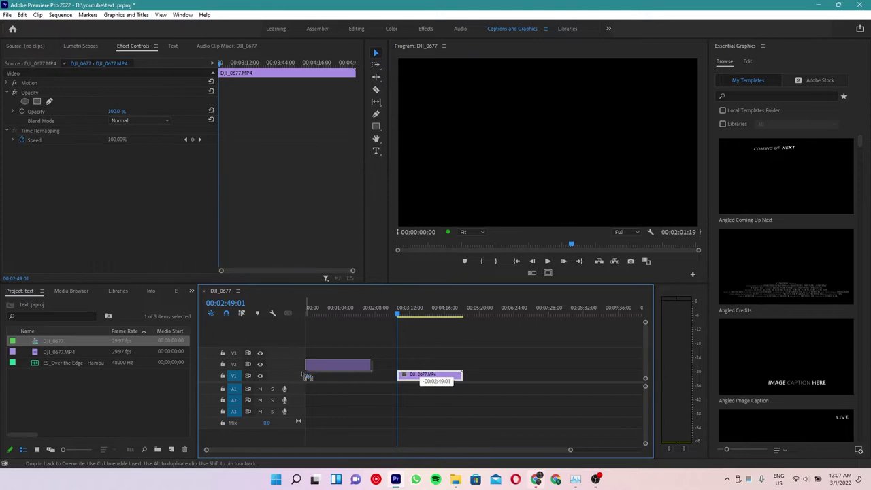
key("Home")
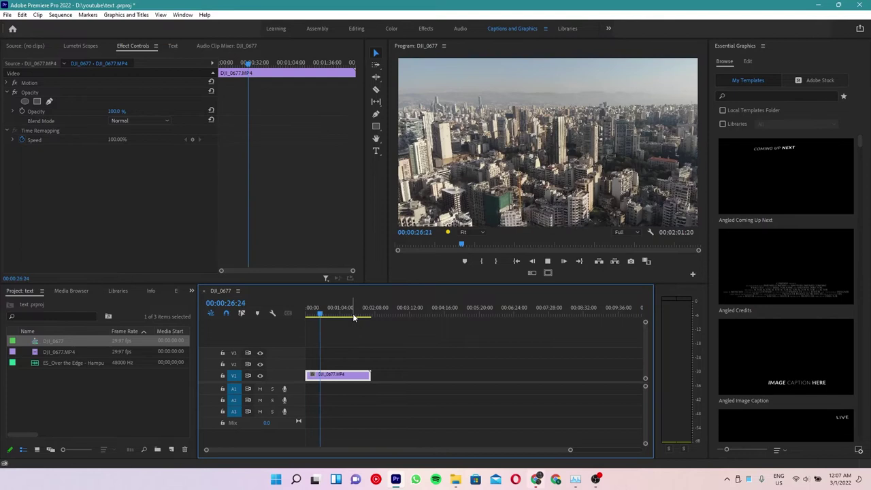
key("space")
key("j")
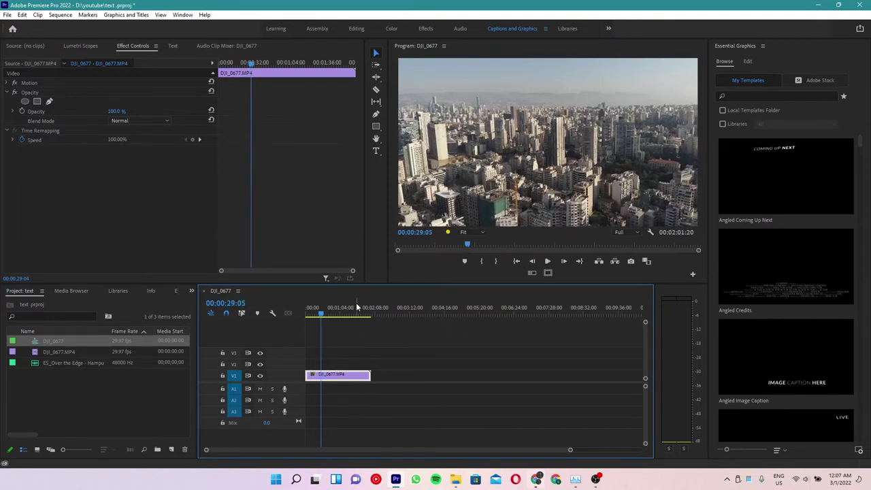
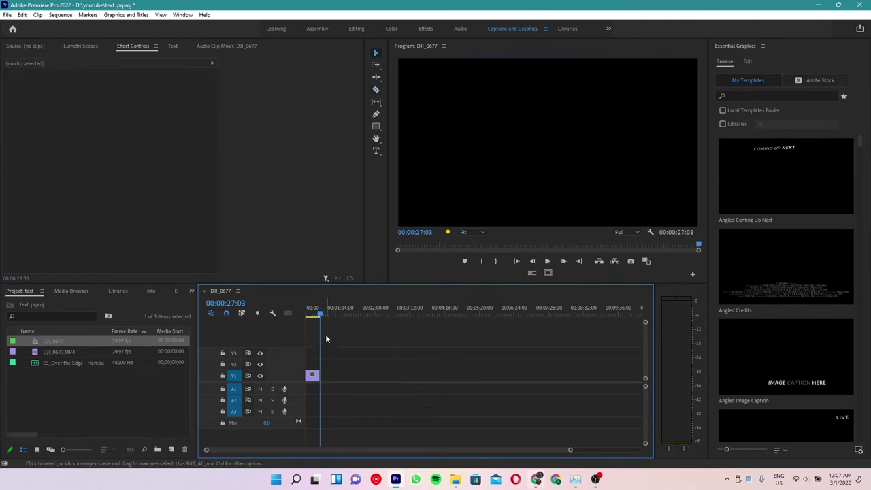
Place the music file on A1 under the drone clip and preview it from the start
scroll(326, 338, "up", 5)
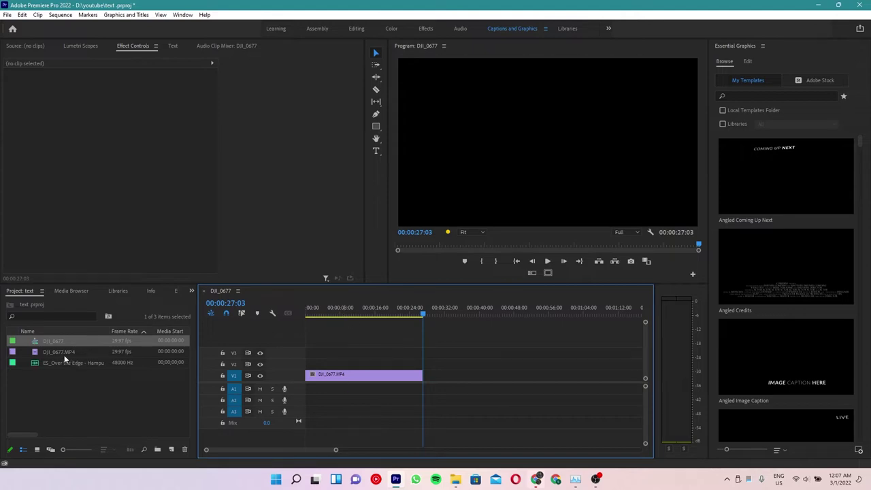
left_click_drag(55, 362, 308, 388)
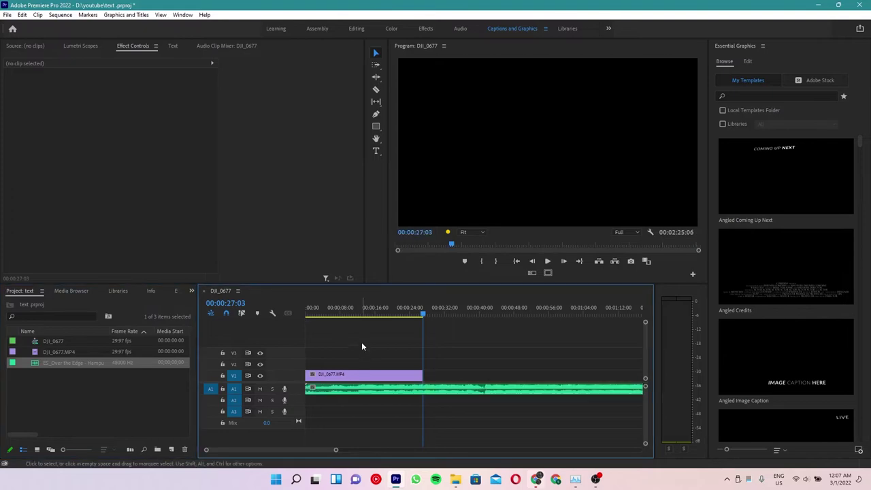
key("Home")
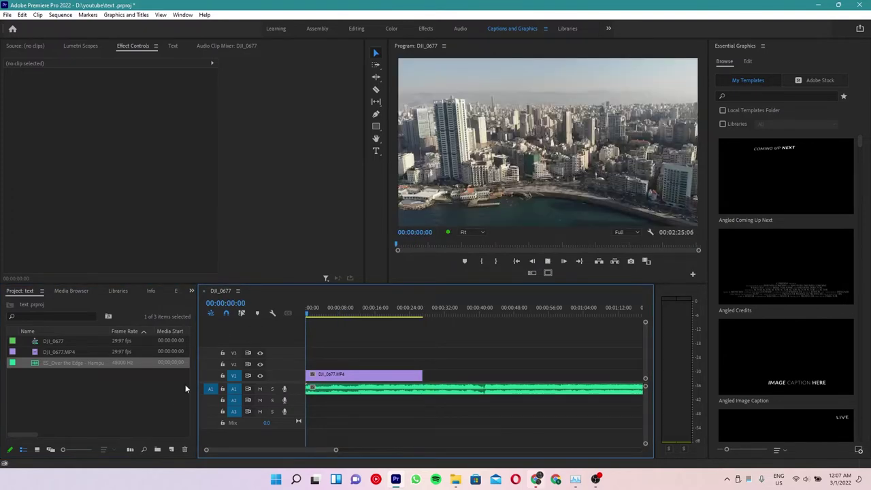
key("space")
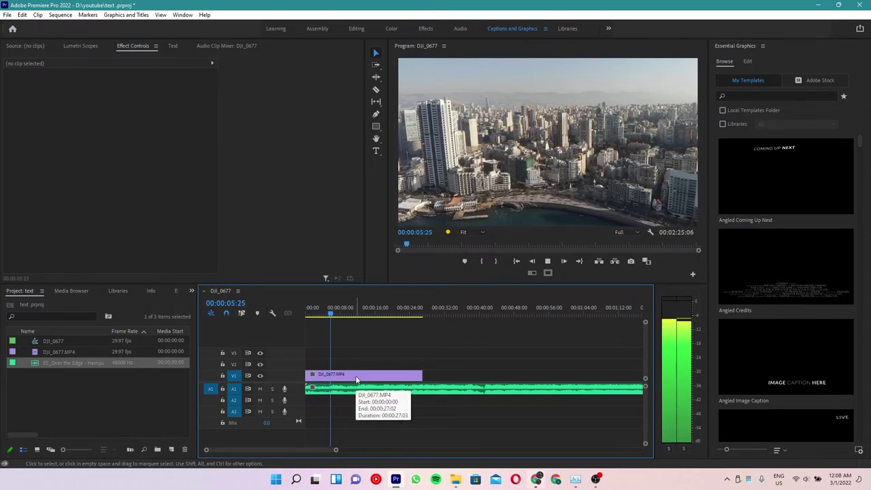
key("space")
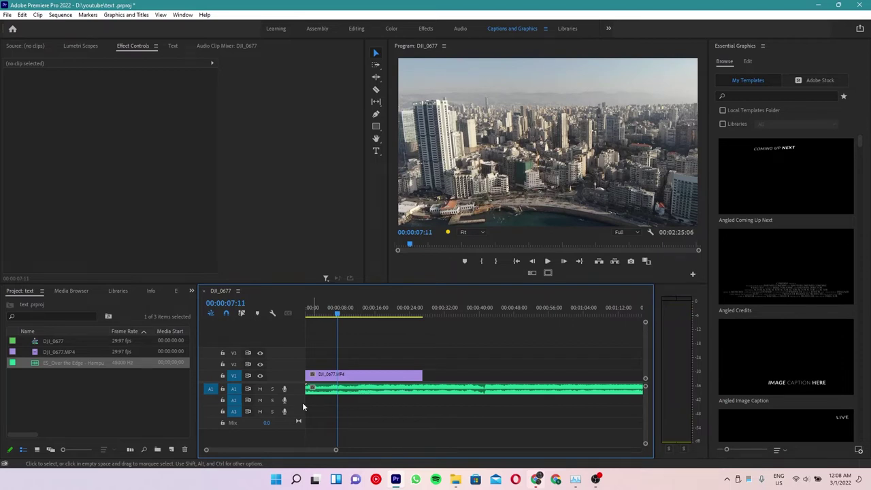
Cut the music where the drone clip ends and delete the leftover audio
left_click(423, 387)
key("v")
left_click(425, 388)
key("Delete")
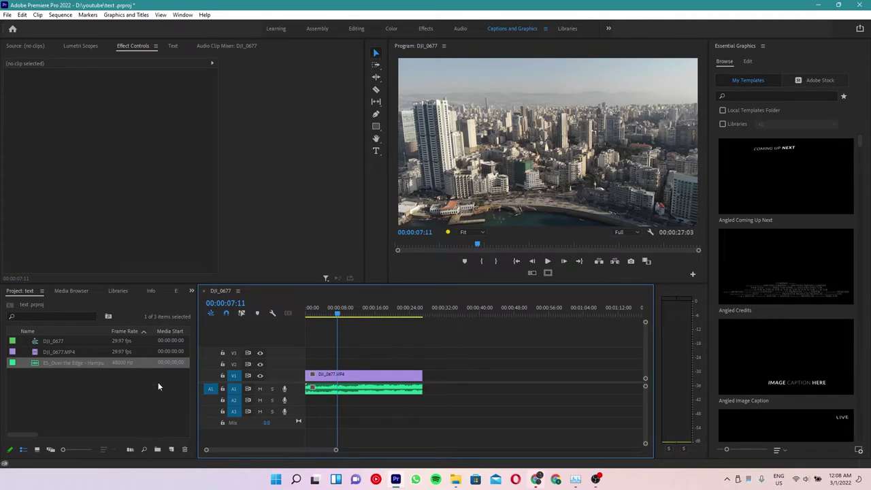
Type a BEIRUT text title over the drone footage in the Program monitor
left_click(377, 150)
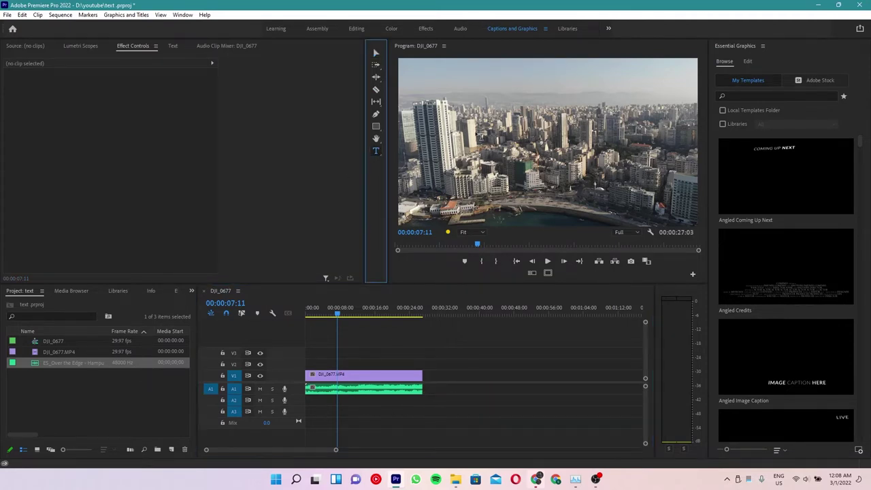
left_click(434, 139)
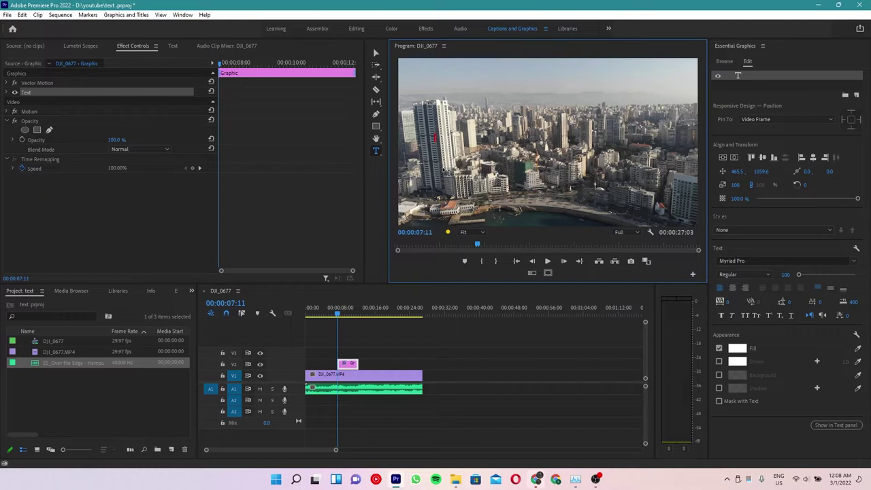
type("BEIRUT")
left_click(377, 53)
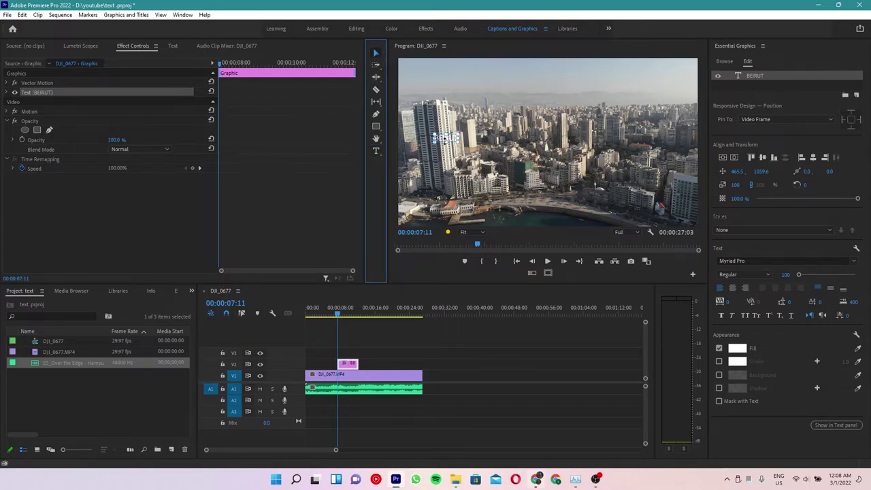
Enlarge BEIRUT to font size 1150, show safe margins, and move it left and down
left_click(7, 92)
left_click_drag(131, 137, 159, 147)
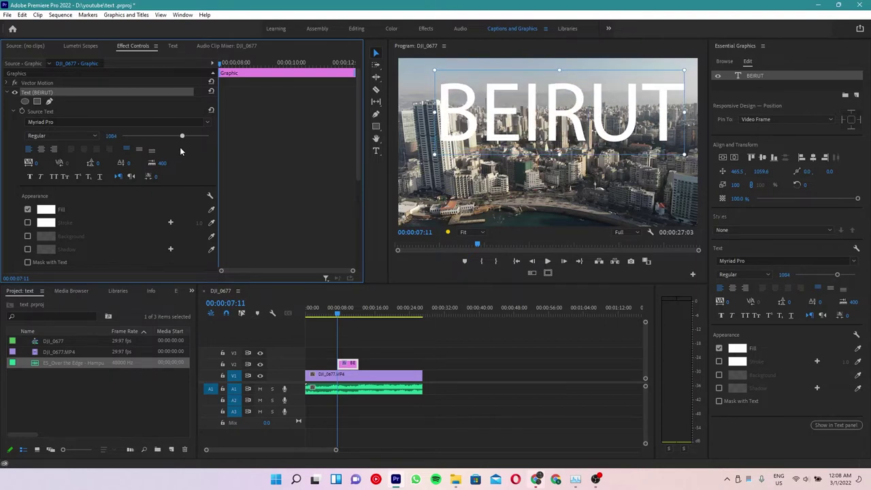
left_click_drag(176, 146, 185, 150)
left_click(548, 272)
mouse_move(568, 134)
left_mouse_down()
mouse_move(551, 147)
mouse_move(555, 167)
left_mouse_up()
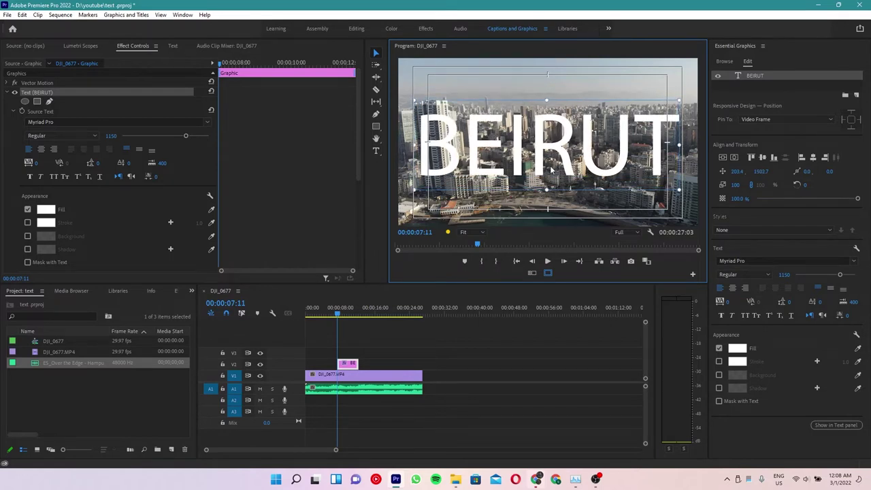
Set the BEIRUT title font to Almarai in Bold style
left_click(87, 122)
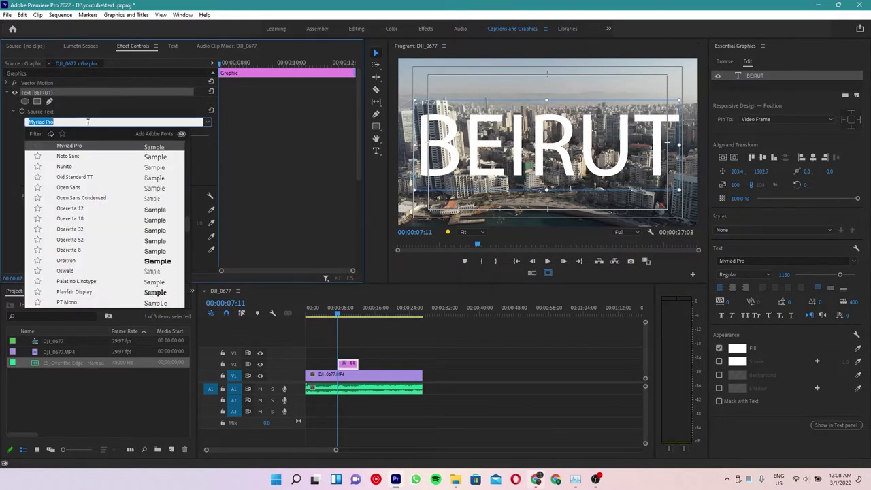
scroll(106, 251, "down", 5)
scroll(105, 252, "down", 5)
scroll(105, 252, "down", 5)
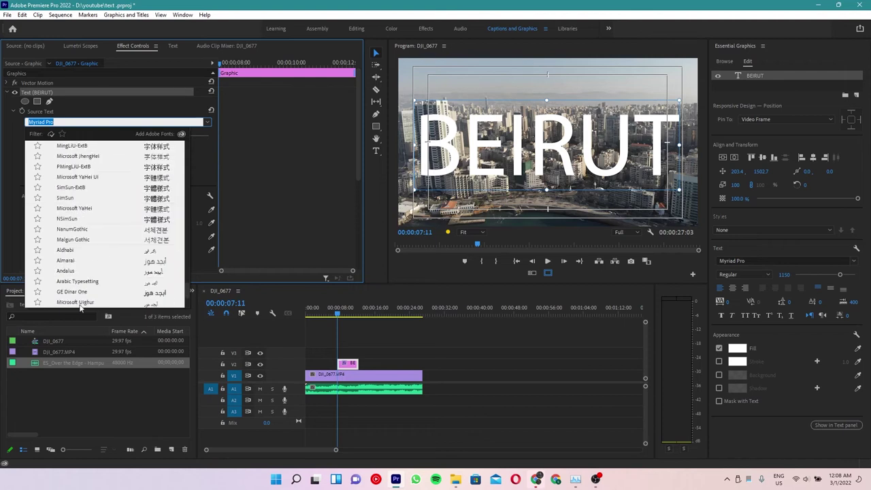
left_click(65, 261)
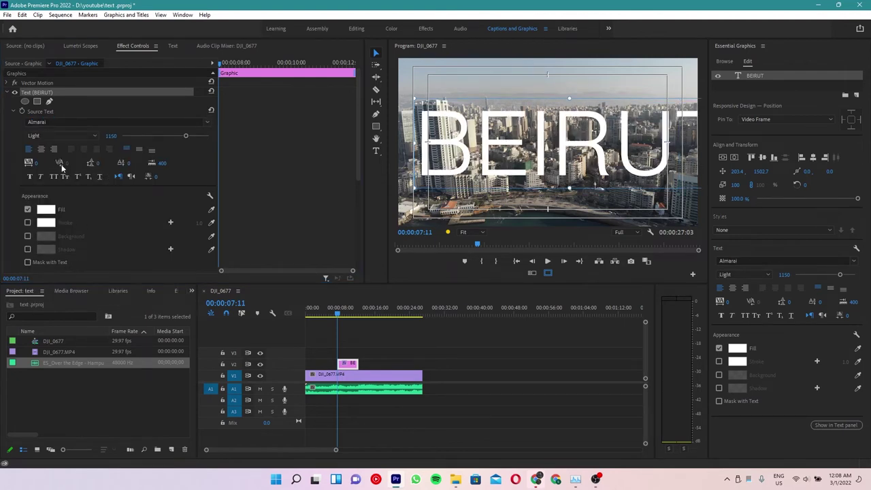
left_click(58, 136)
left_click(42, 168)
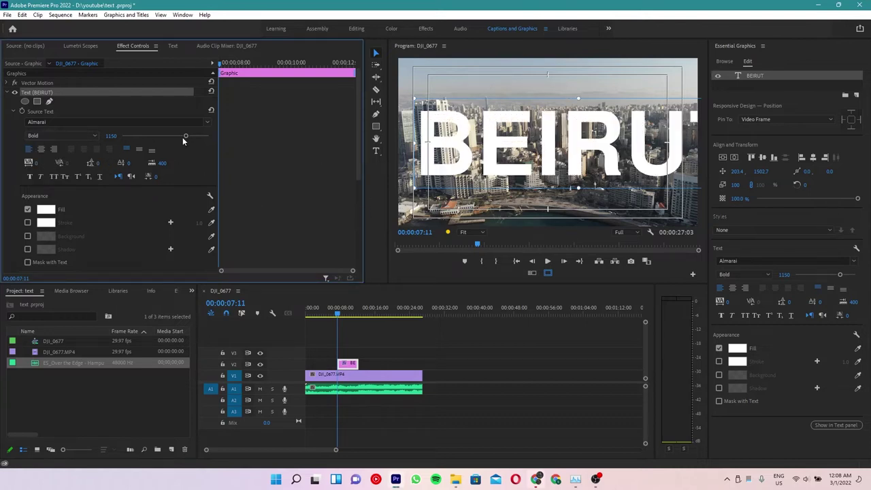
Set the title's font size to 942 and align it vertically centred
left_click_drag(183, 137, 172, 136)
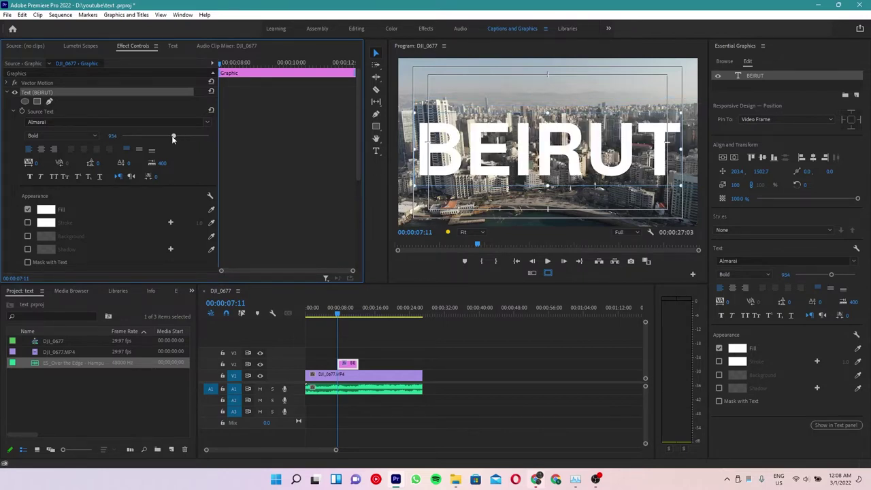
left_click_drag(173, 138, 173, 136)
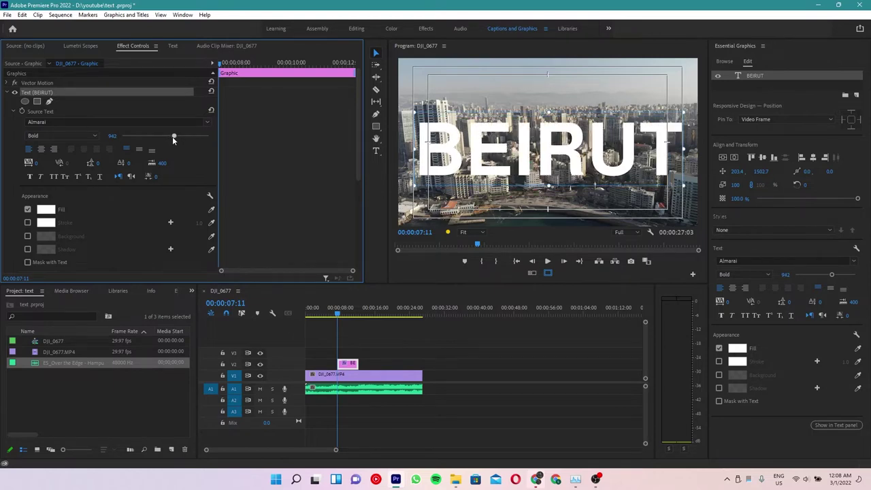
left_click(14, 113)
left_click(723, 158)
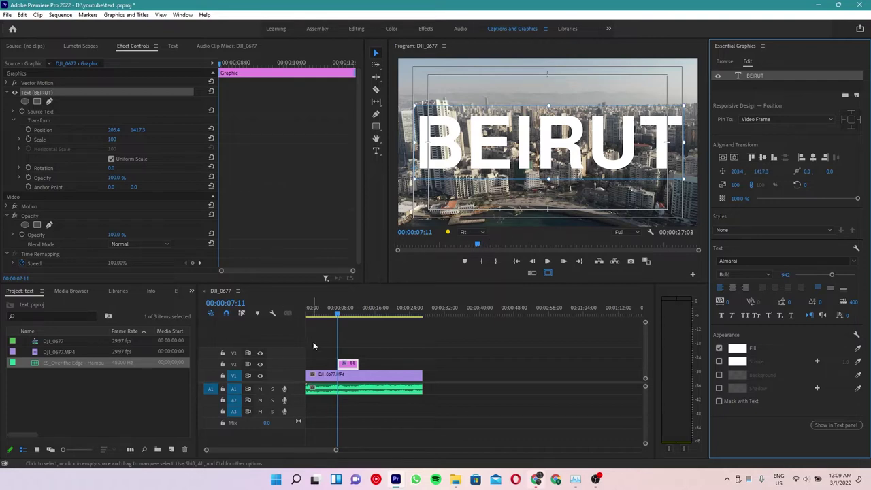
key("equal")
key("equal")
key("equal")
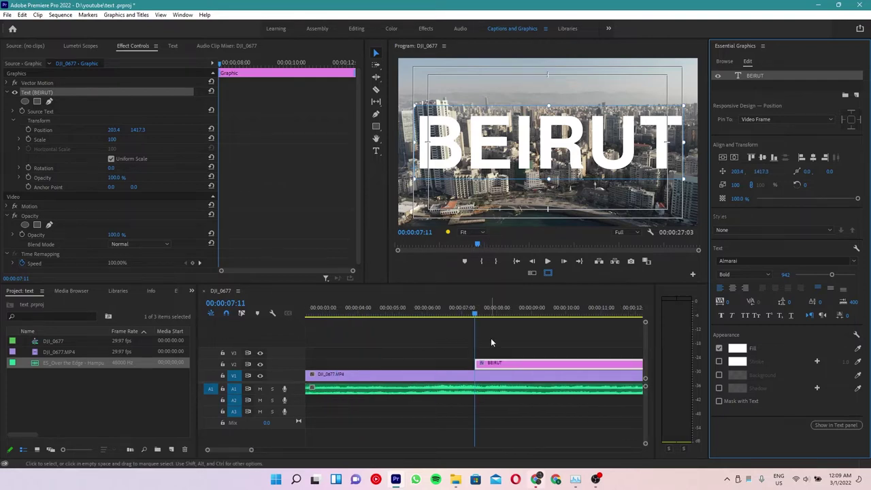
key("minus")
left_click_drag(420, 307, 222, 327)
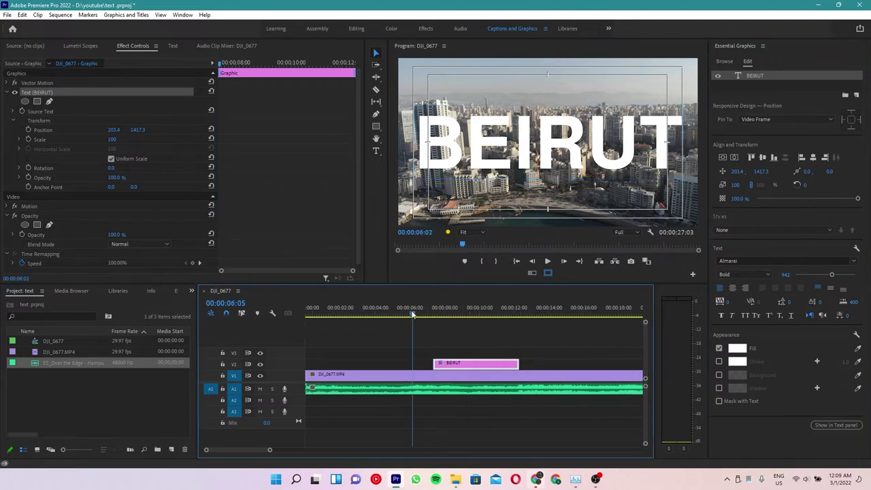
key("space")
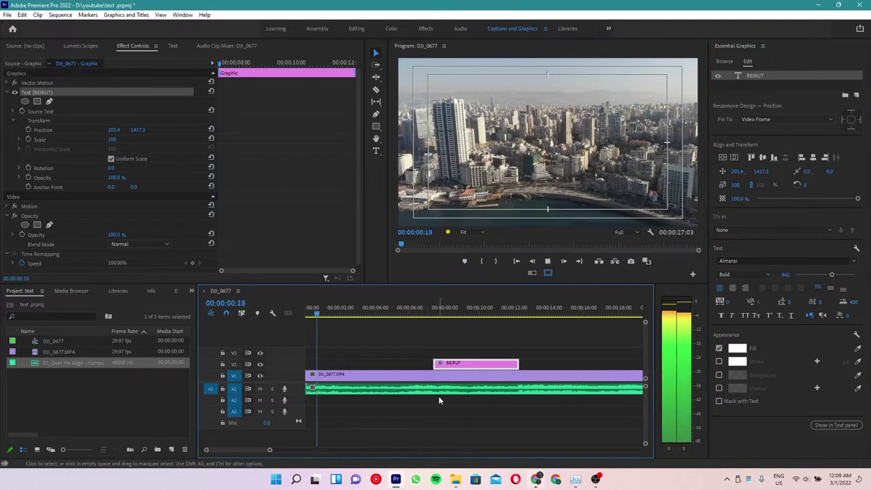
key("space")
key("Home")
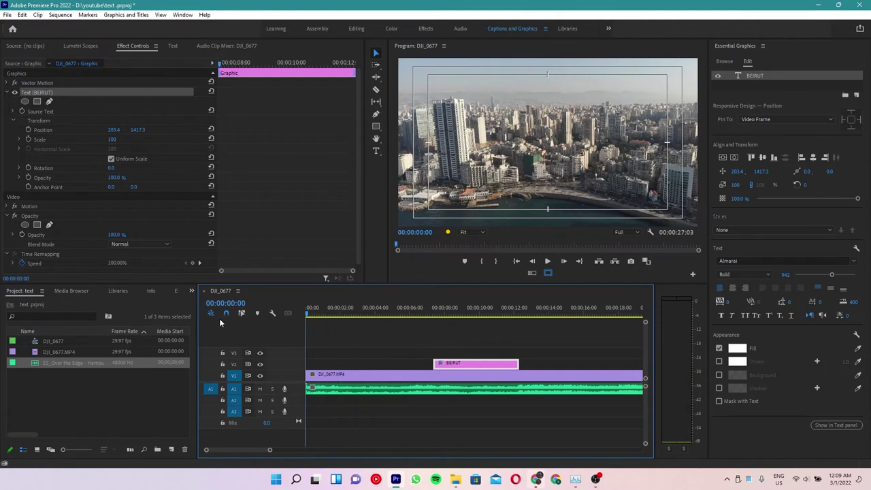
left_click(311, 372)
key("ctrl+d")
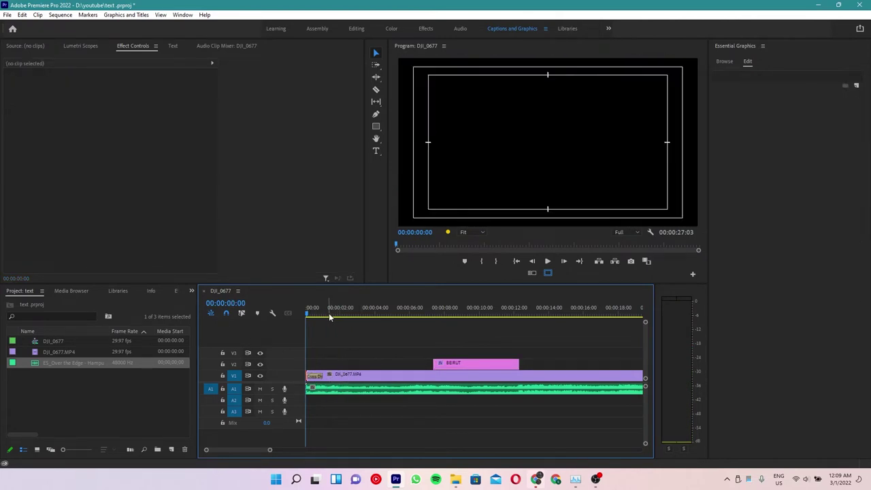
key("space")
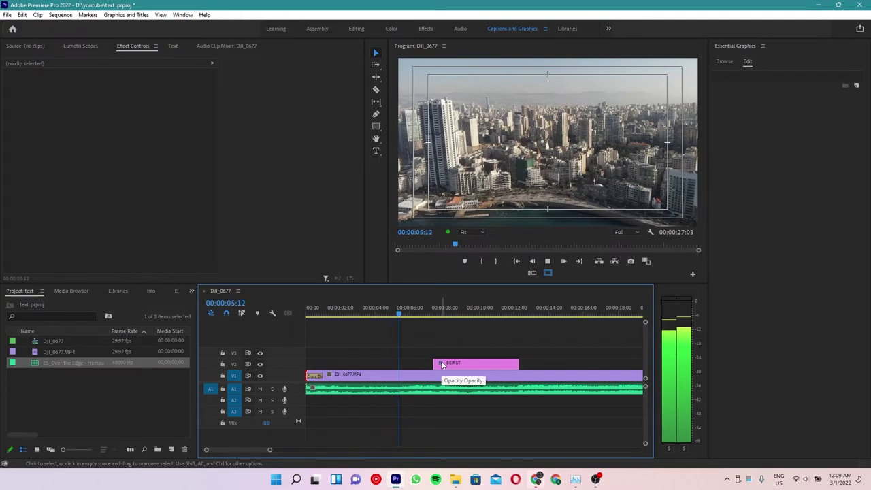
key("space")
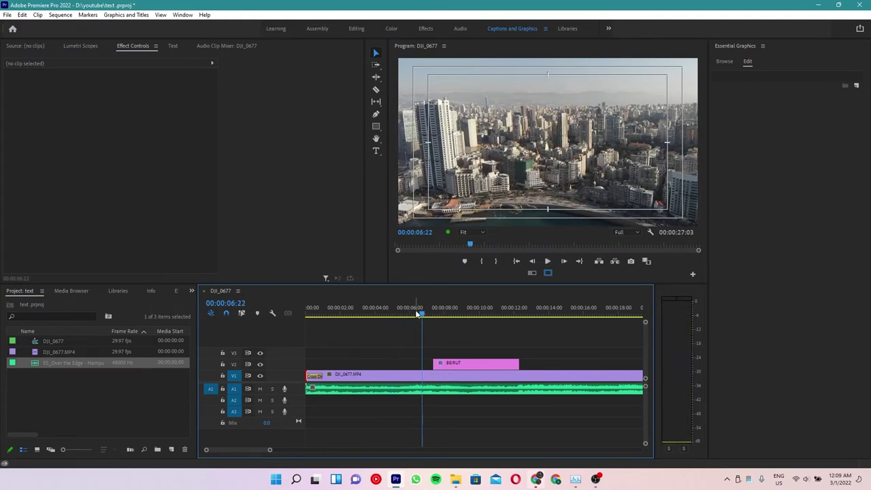
left_click(398, 316)
key("space")
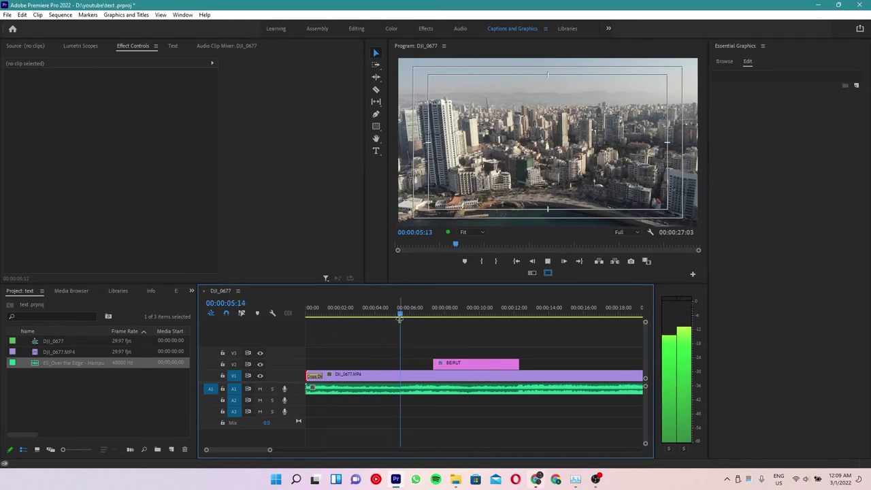
key("space")
left_click(401, 316)
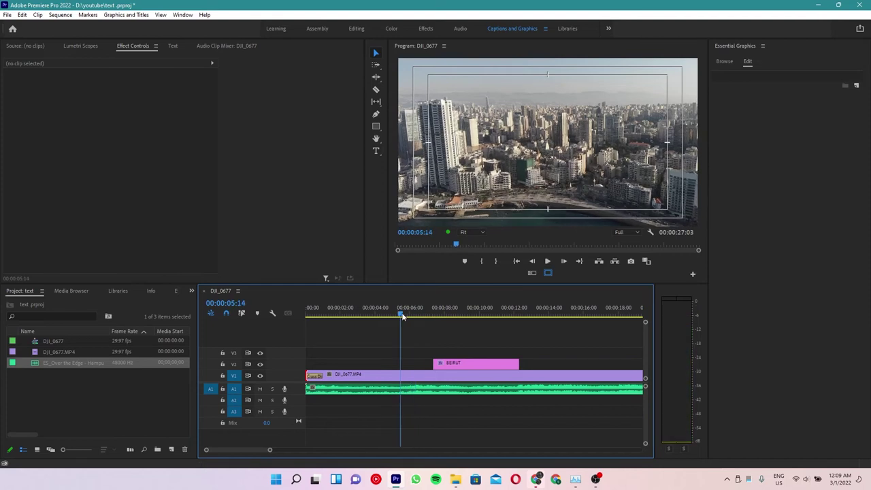
left_click_drag(444, 366, 420, 369)
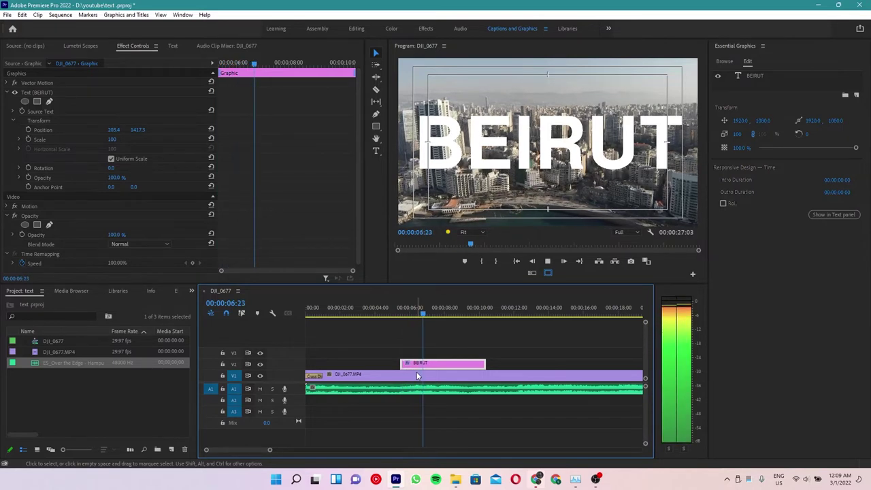
key("space")
key("equal")
key("equal")
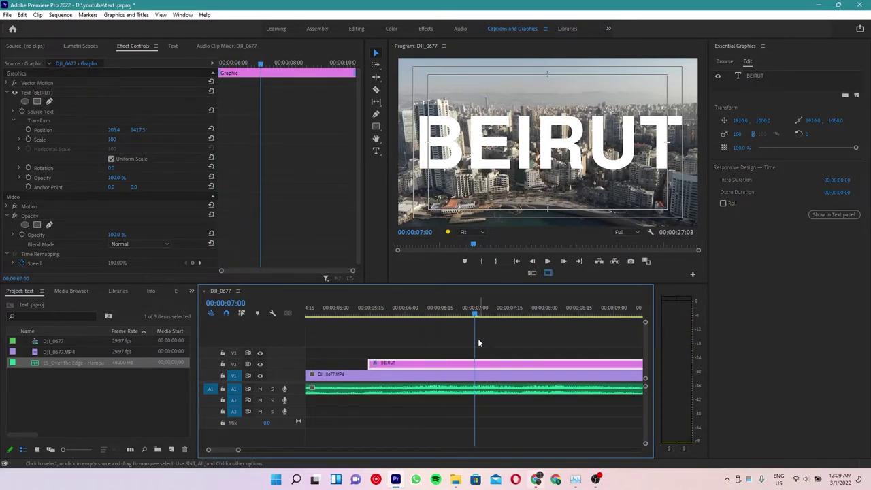
left_click(365, 308)
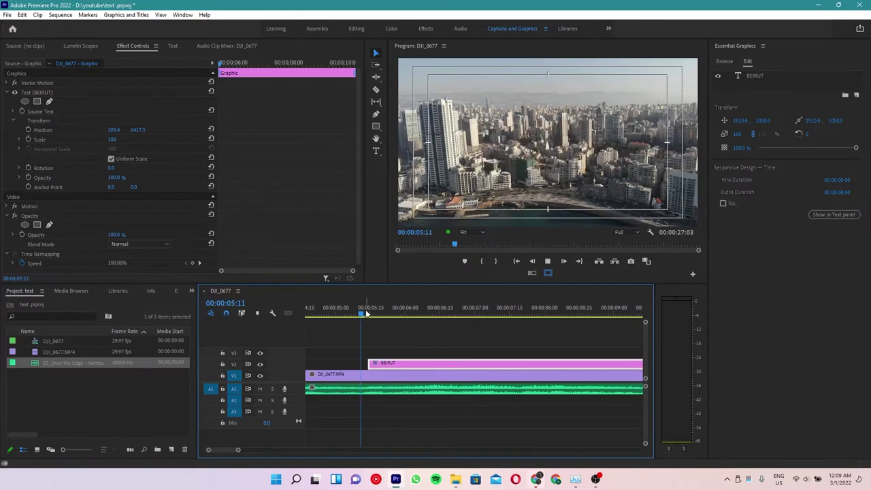
key("space")
key("space")
key("minus")
key("minus")
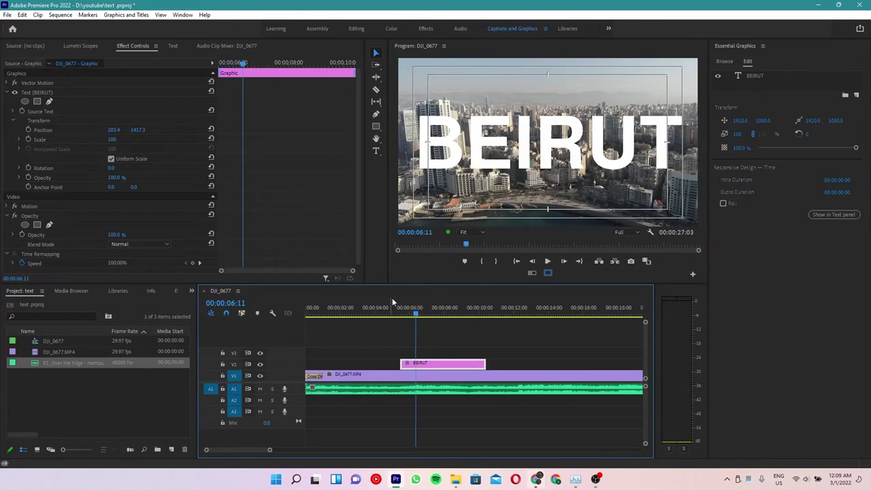
left_click(383, 308)
key("space")
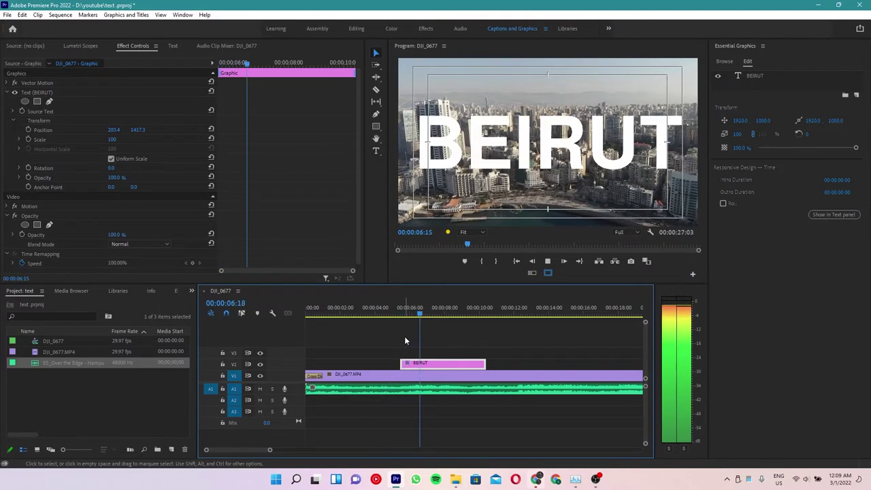
key("space")
left_click(406, 313)
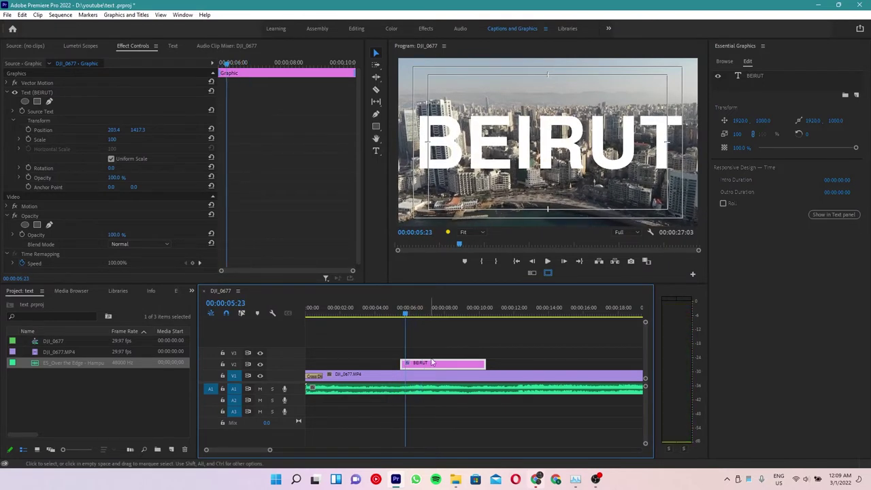
left_click(431, 339)
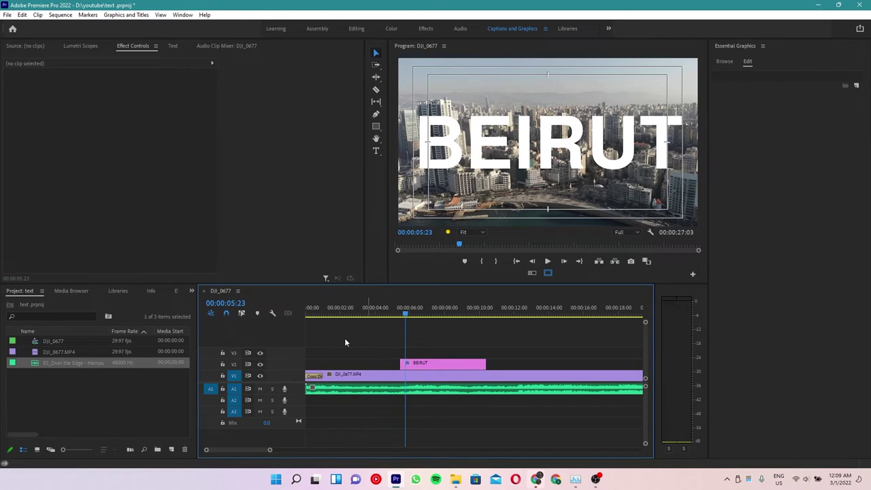
left_click(424, 362)
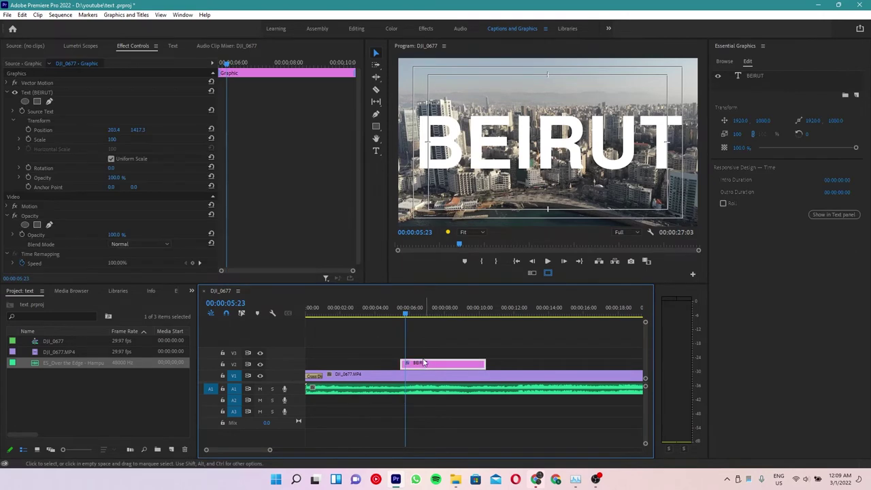
left_click(407, 331)
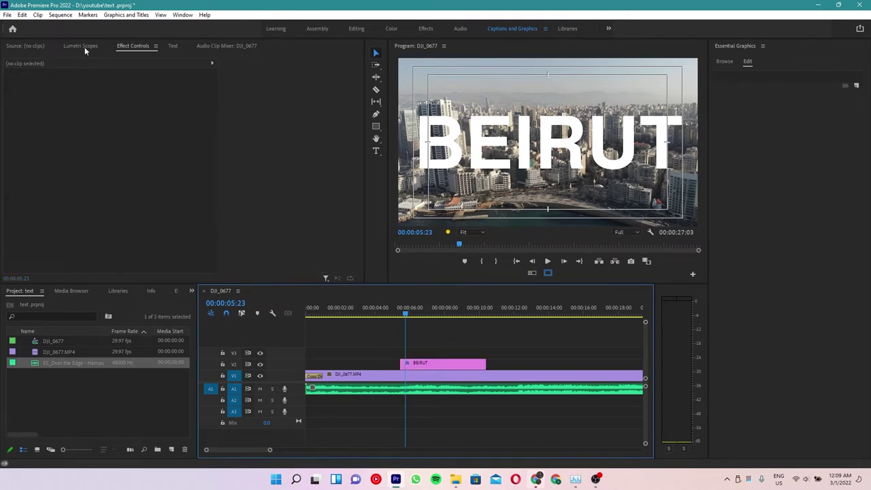
Search the Effects panel for 'track' and apply Track Matte Key to DJI_0677.MP4 on V1
left_click(193, 292)
left_click(206, 343)
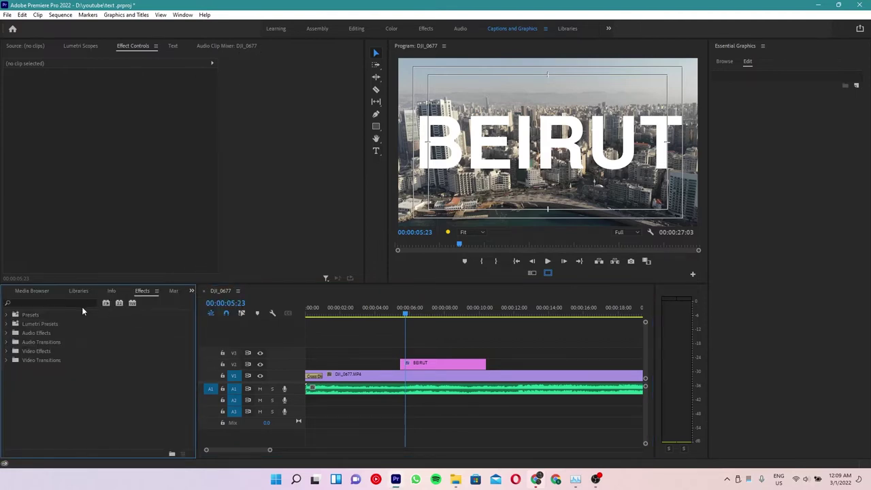
left_click(77, 303)
type("track")
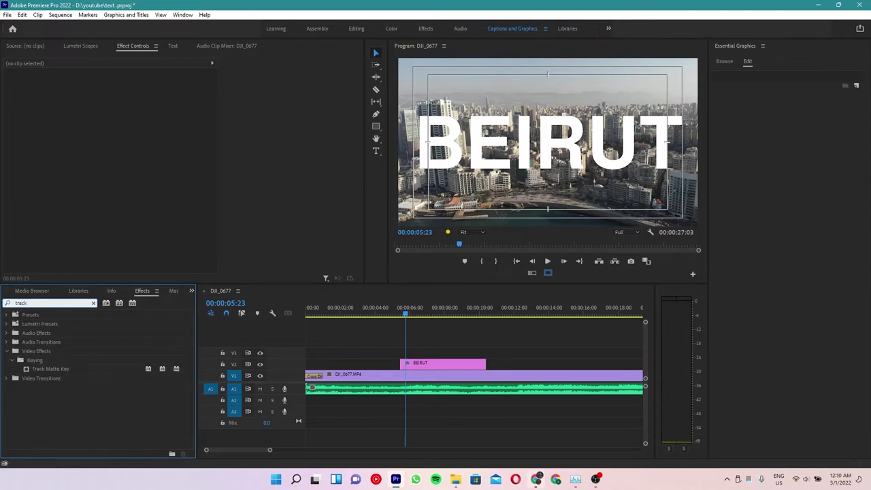
left_click_drag(57, 372, 417, 381)
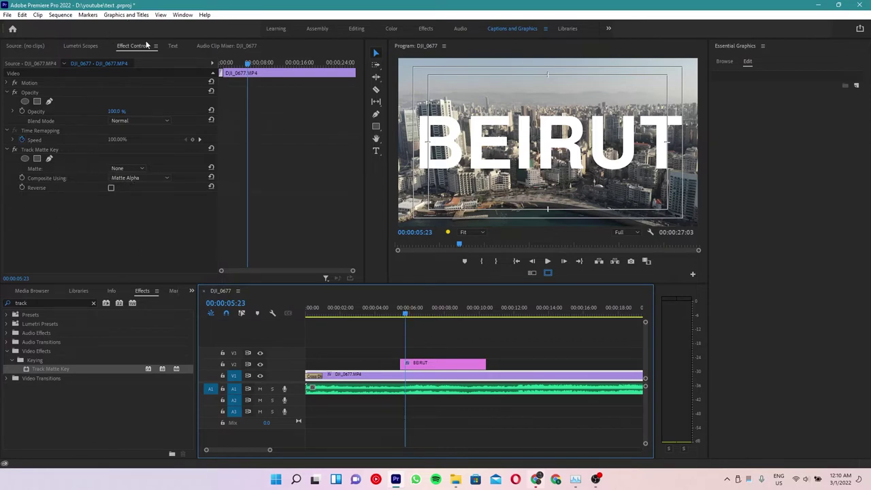
Set the Track Matte Key's Matte to Video 2 and play back the matted title
left_click(133, 170)
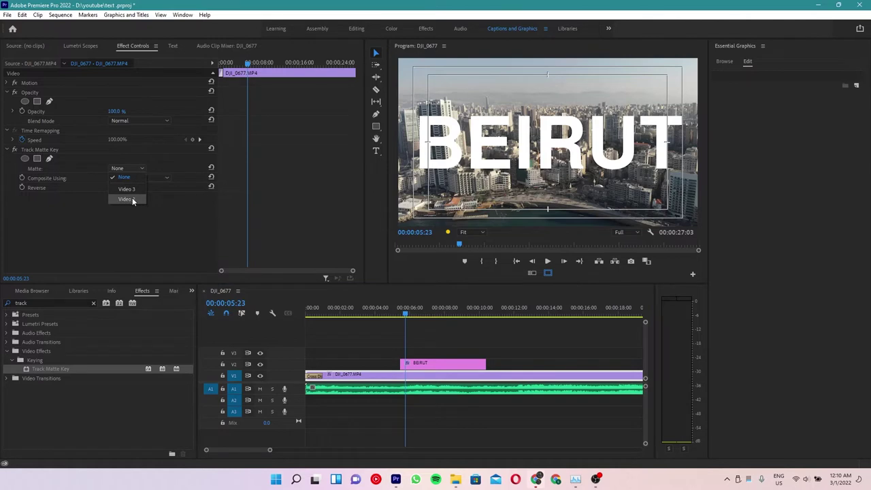
left_click(133, 200)
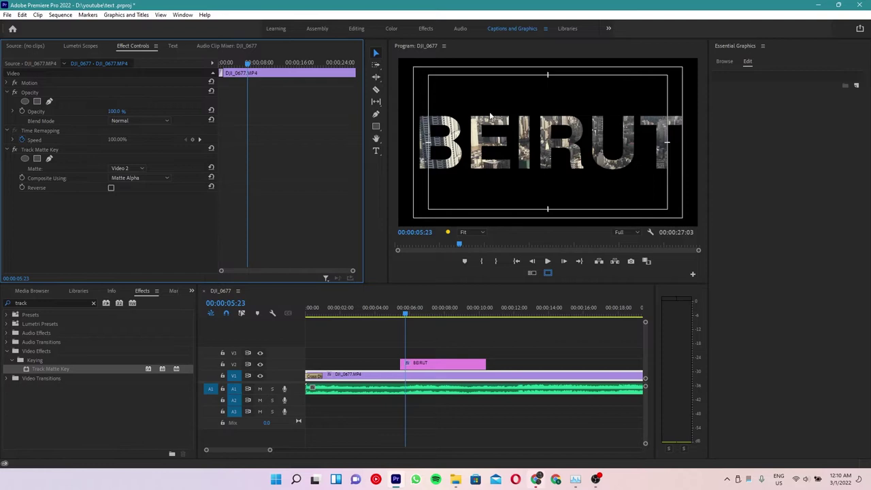
left_click_drag(403, 314, 392, 316)
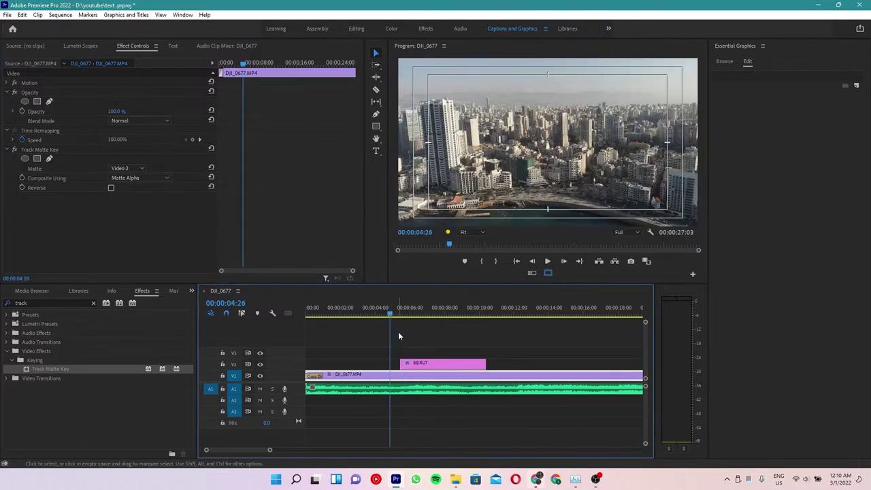
key("space")
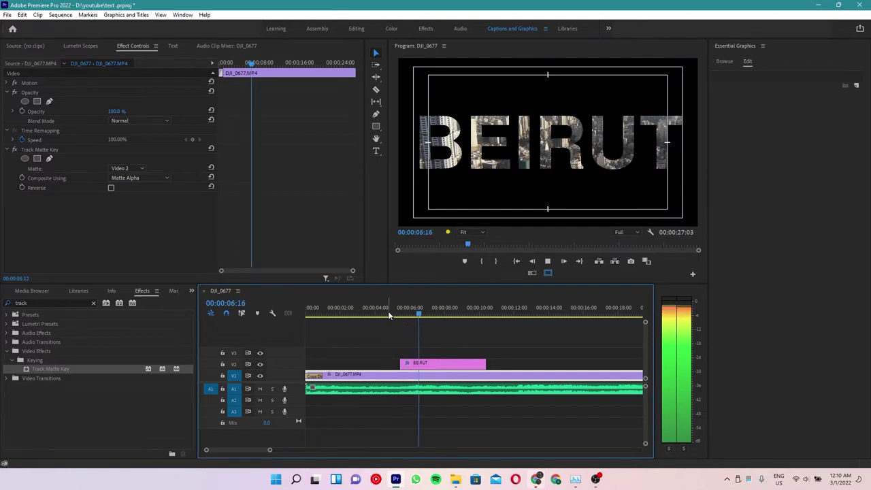
key("space")
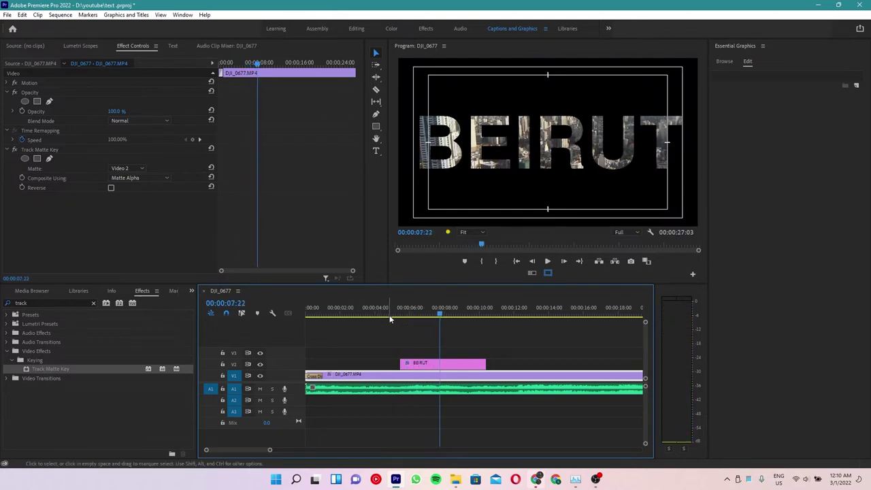
Hide the safe margins, zoom the timeline in at 00:00:05:07, and replay the title
left_click(548, 272)
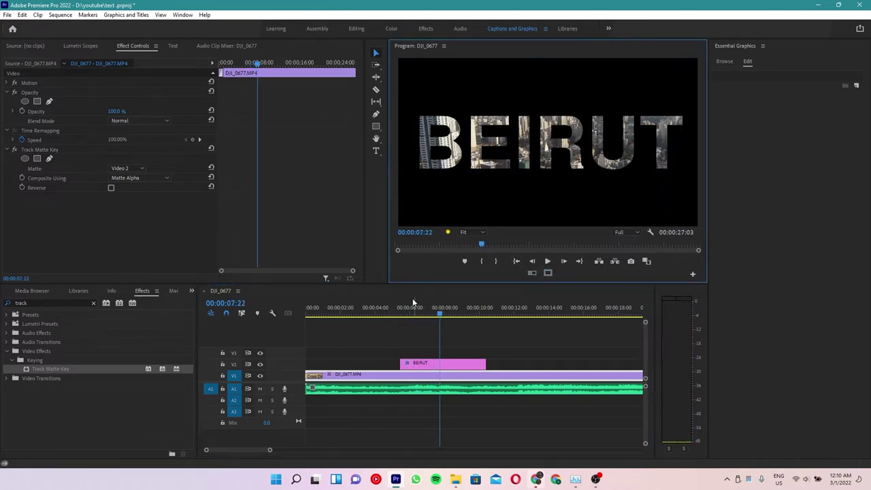
left_click(398, 308)
key("equal")
key("equal")
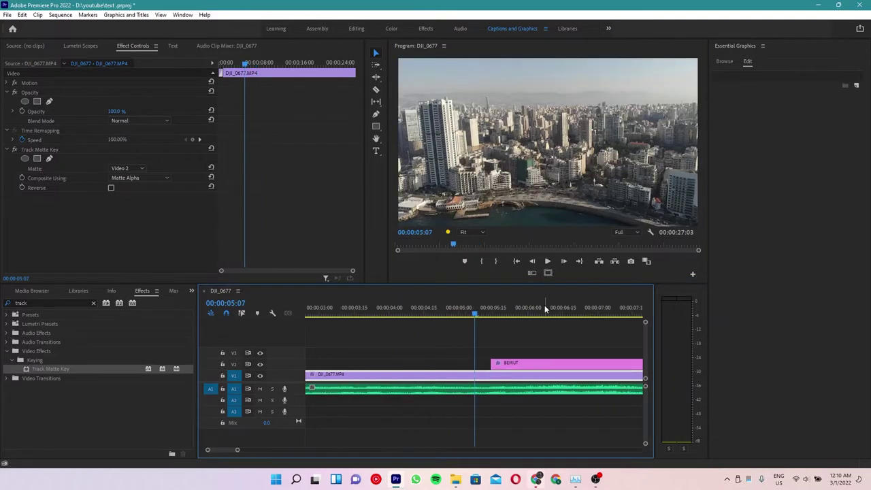
key("space")
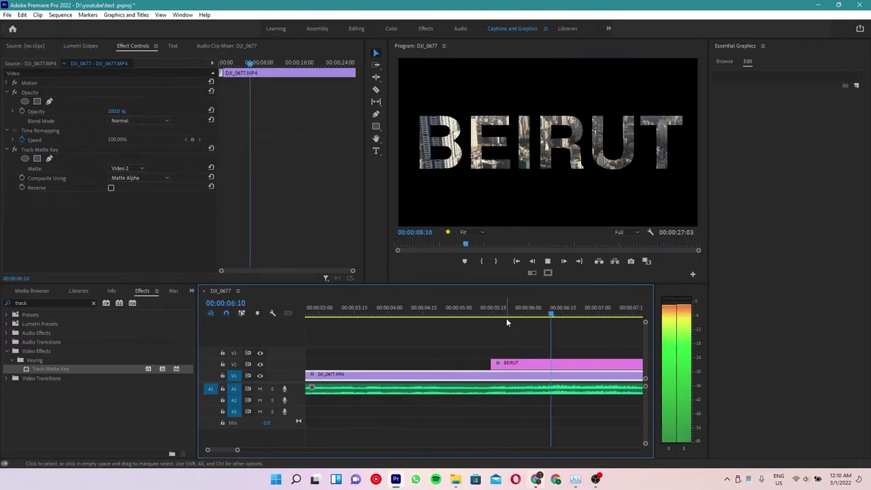
left_click_drag(494, 315, 506, 315)
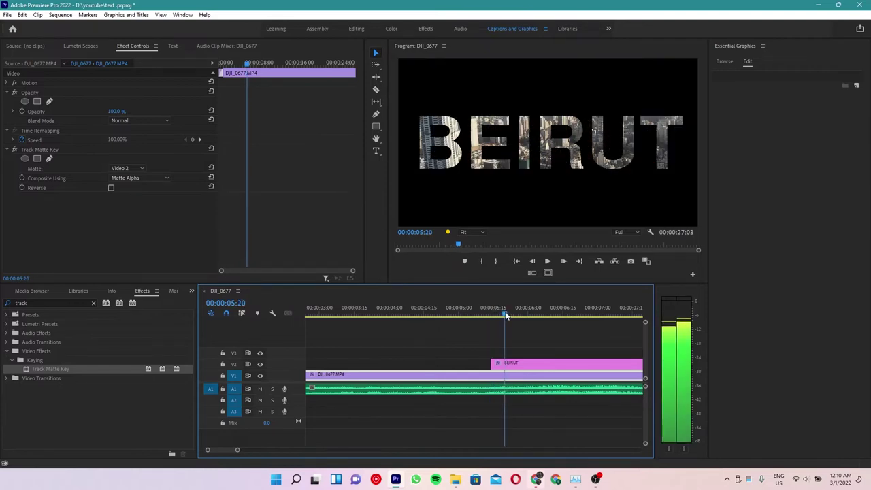
Select the BEIRUT graphic clip and scrub its Scale down to 93
left_click(506, 365)
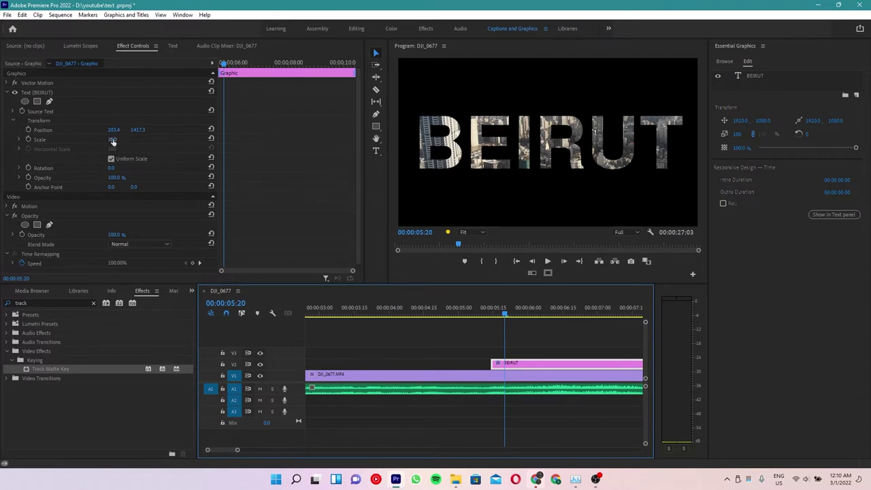
left_click_drag(113, 140, 259, 140)
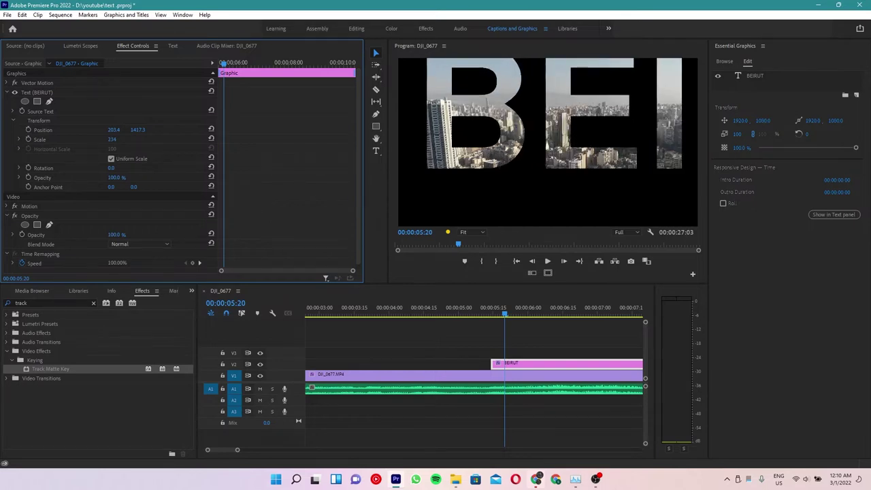
left_click_drag(258, 140, 108, 139)
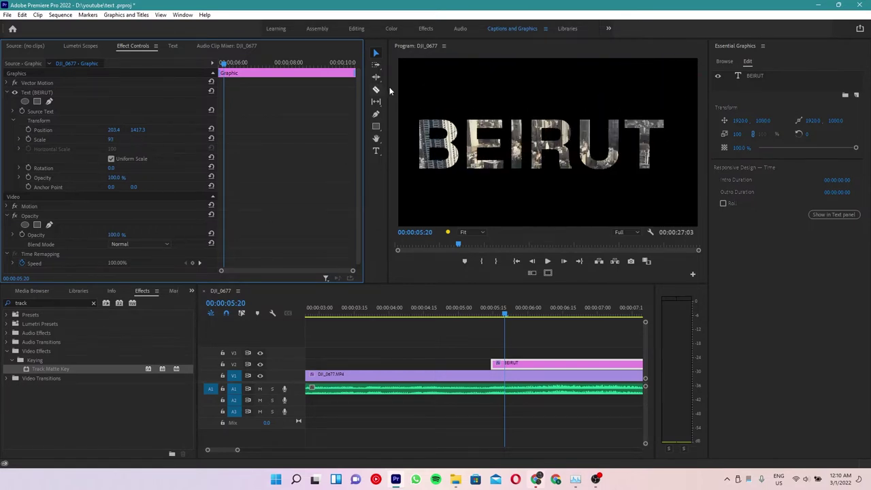
Place the anchor point inside BEIRUT and move the title to position 1895.5, 1115.2
left_click(479, 152)
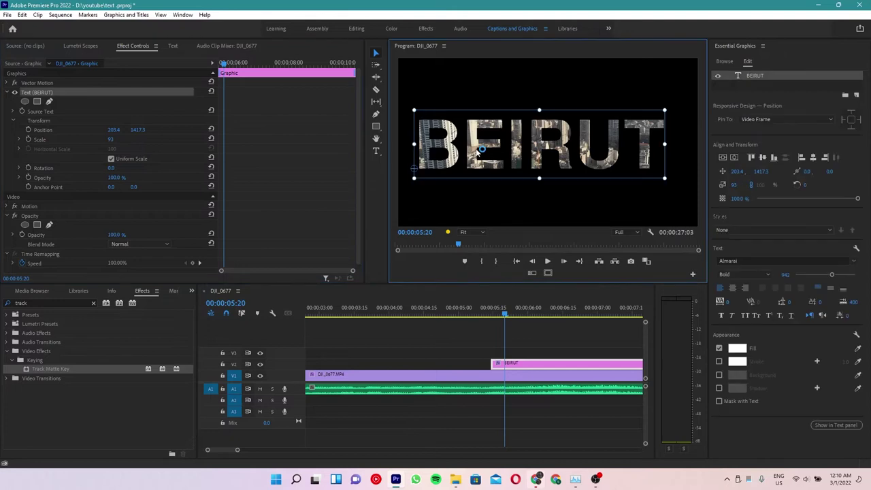
left_click(413, 167)
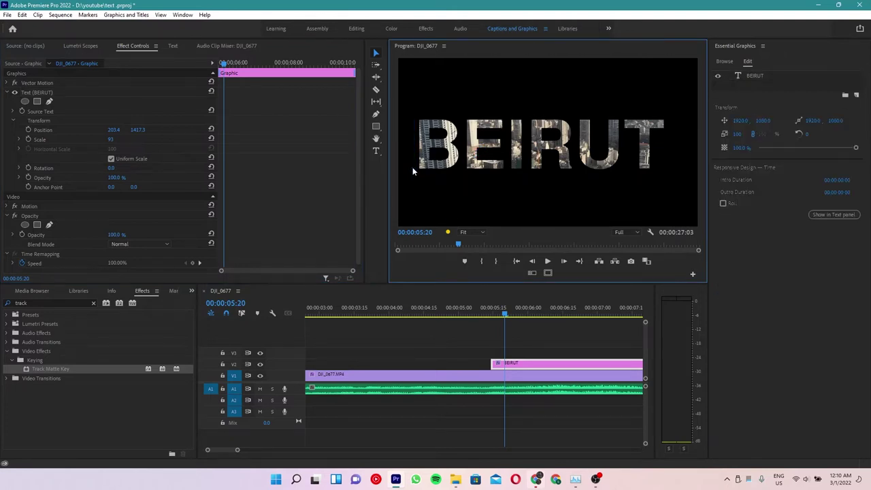
left_click(445, 162)
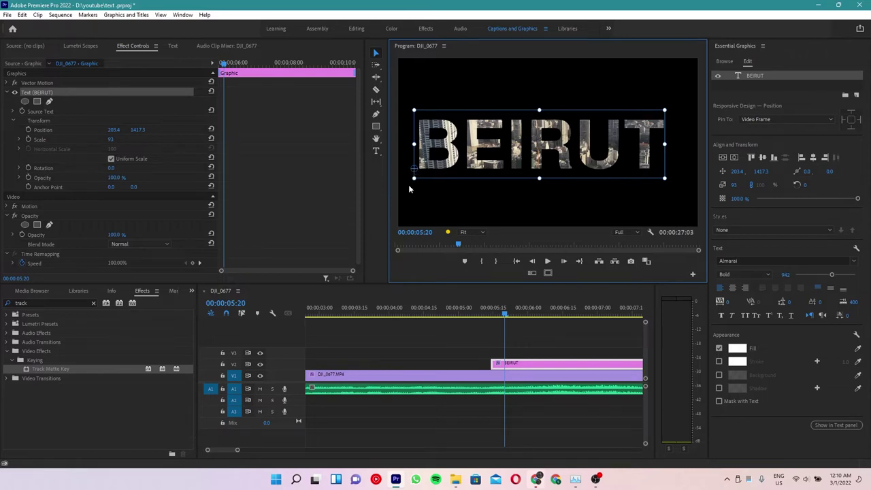
left_click_drag(418, 175, 560, 150)
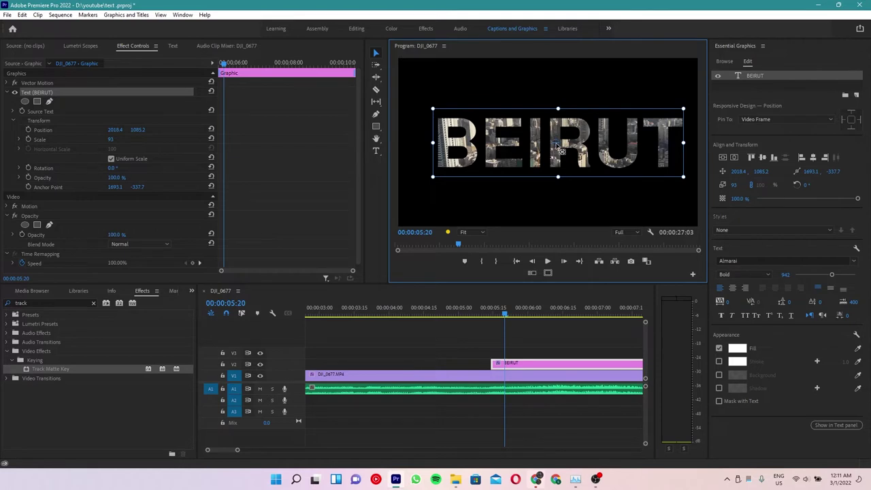
left_click_drag(560, 150, 557, 156)
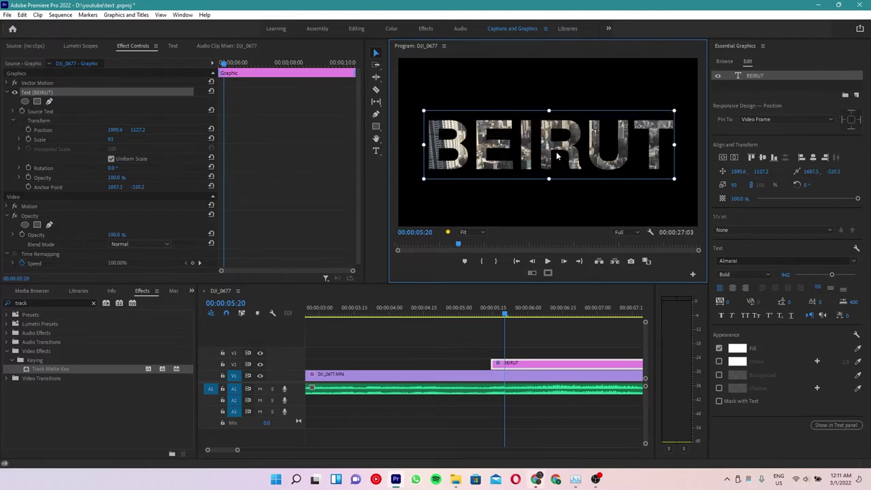
left_click_drag(557, 156, 557, 155)
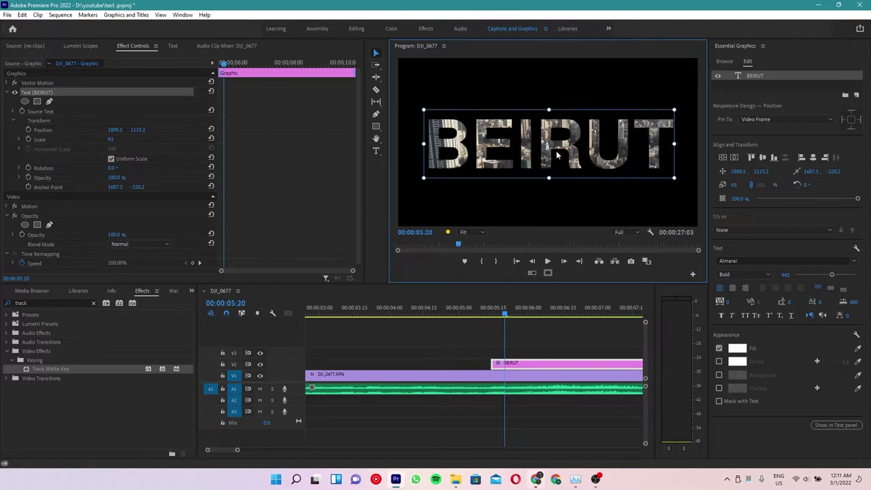
left_click(110, 143)
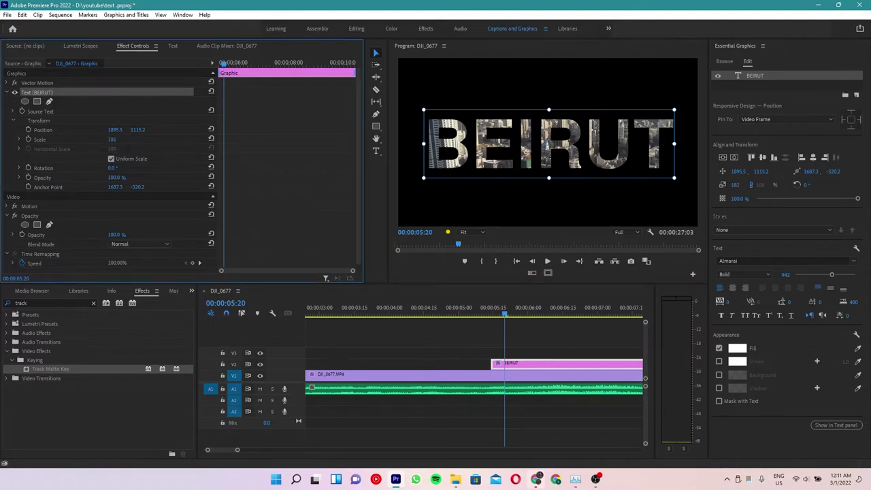
Scale the BEIRUT title up to 2786 and add a Scale keyframe at 00:00:05:20
mouse_move(112, 139)
left_mouse_down()
mouse_move(157, 139)
mouse_move(2, 143)
left_mouse_up()
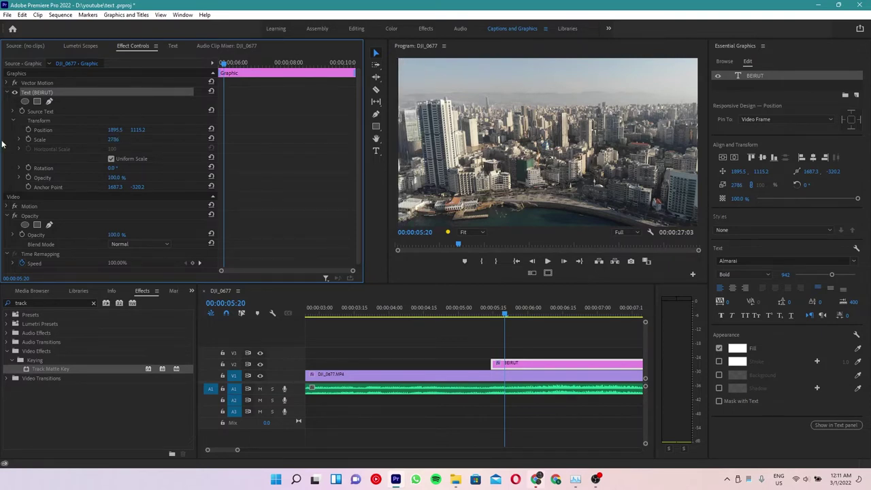
left_click(32, 140)
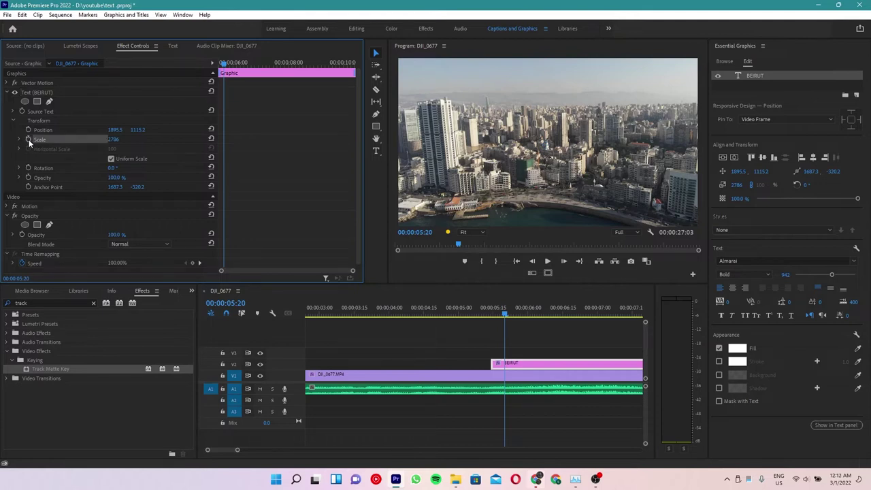
left_click(28, 139)
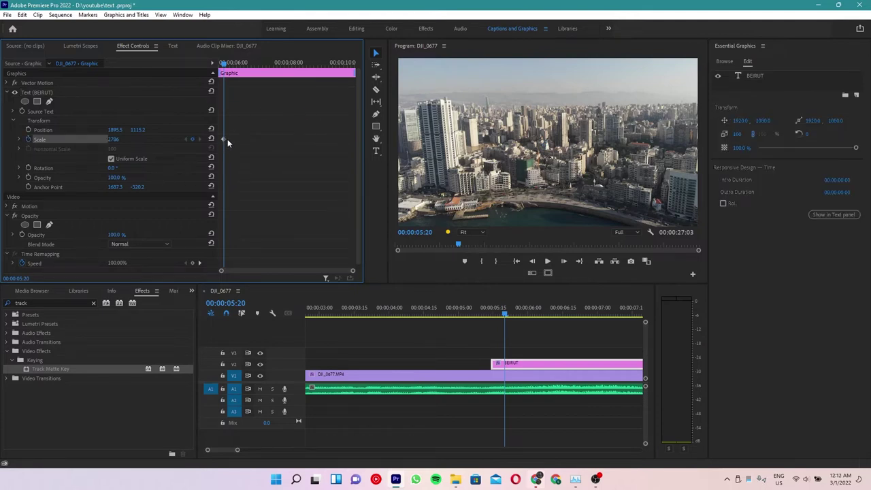
Preview past the first keyframe and set the title's Scale to 100 at 00:00:06:08
left_click_drag(223, 138, 187, 148)
left_click_drag(507, 315, 549, 314)
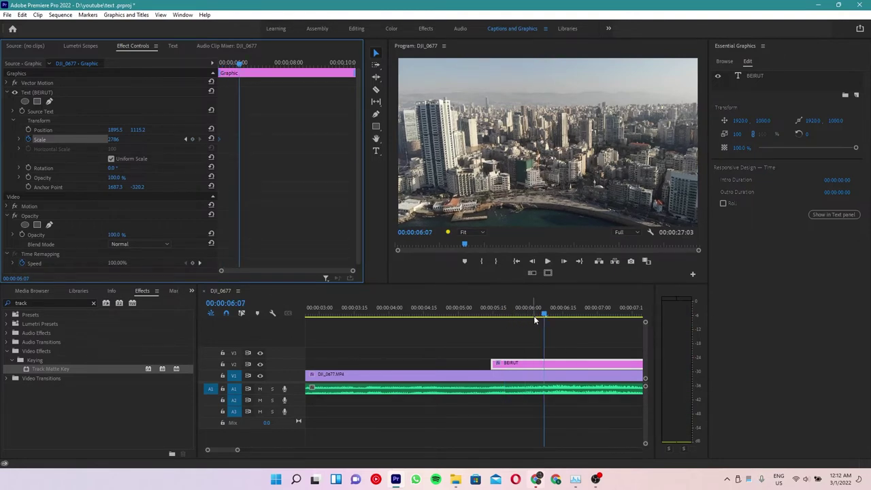
key("space")
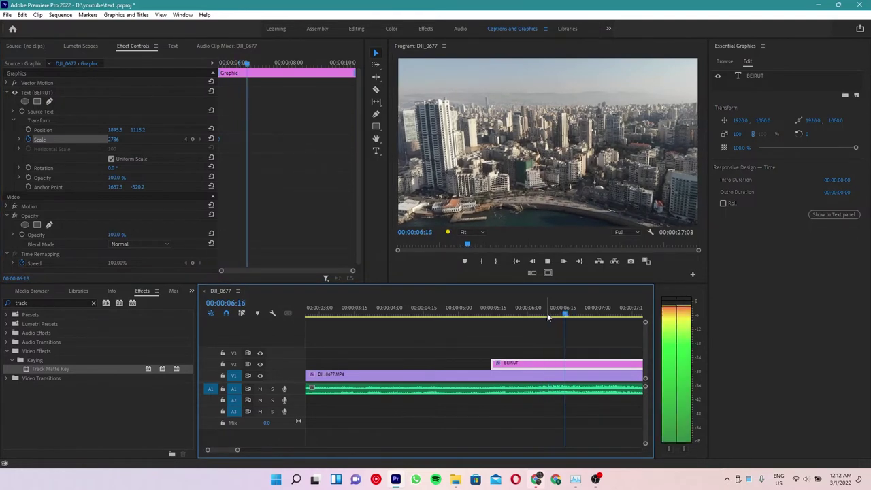
key("space")
left_click(546, 314)
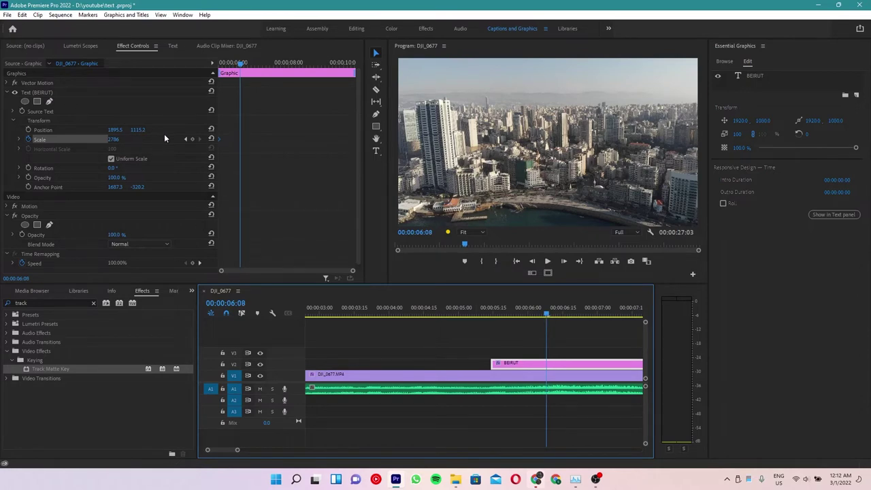
left_click(211, 139)
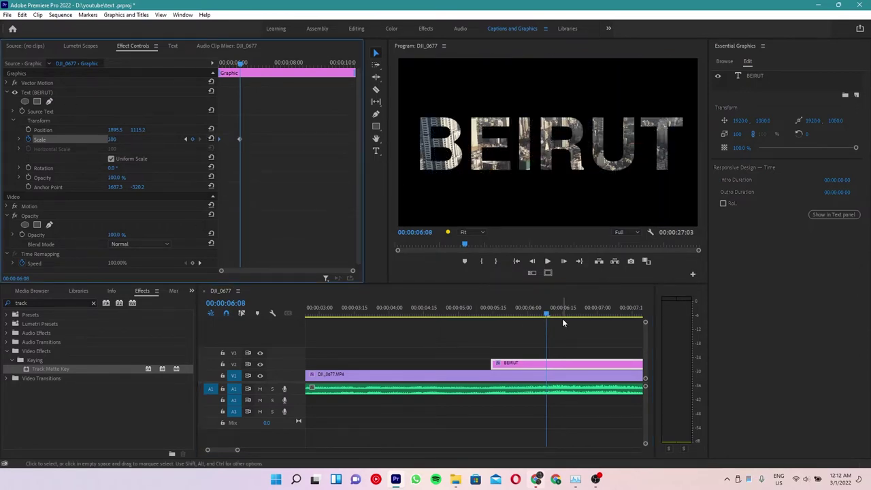
Play the zoom animation and add a Scale keyframe of 80 at 00:00:10:02
left_click_drag(526, 311, 492, 314)
key("space")
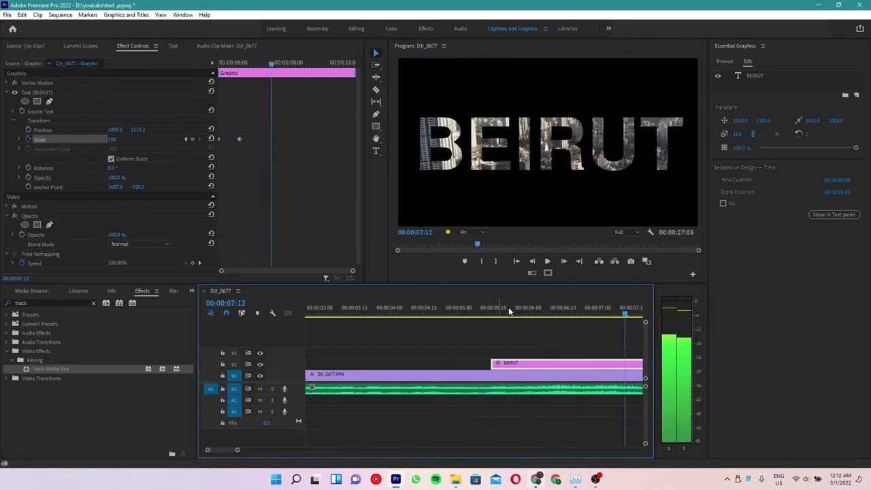
key("space")
key("space")
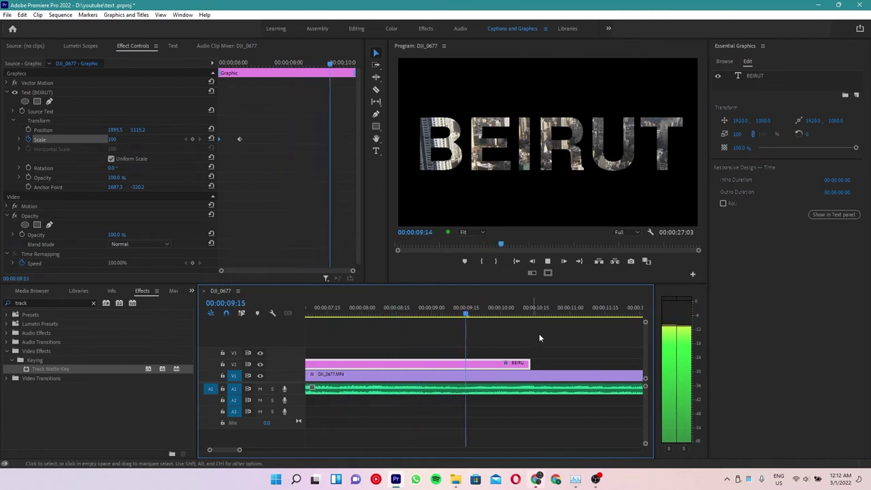
key("space")
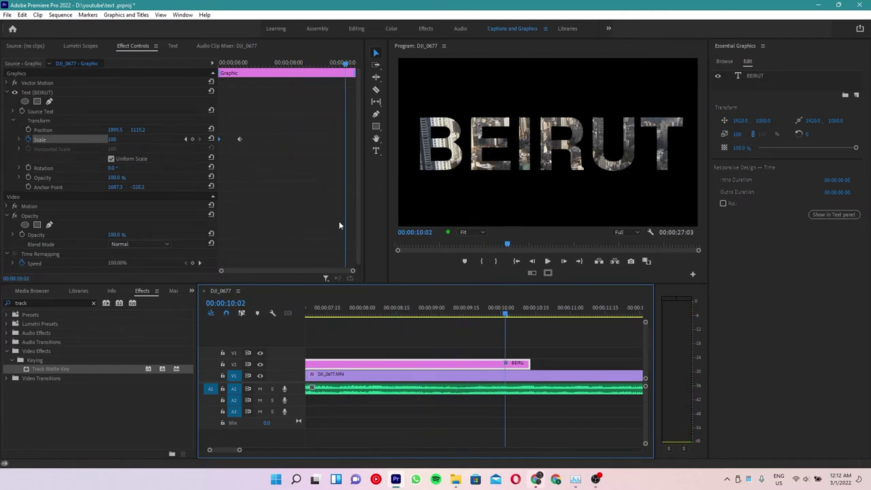
left_click(112, 139)
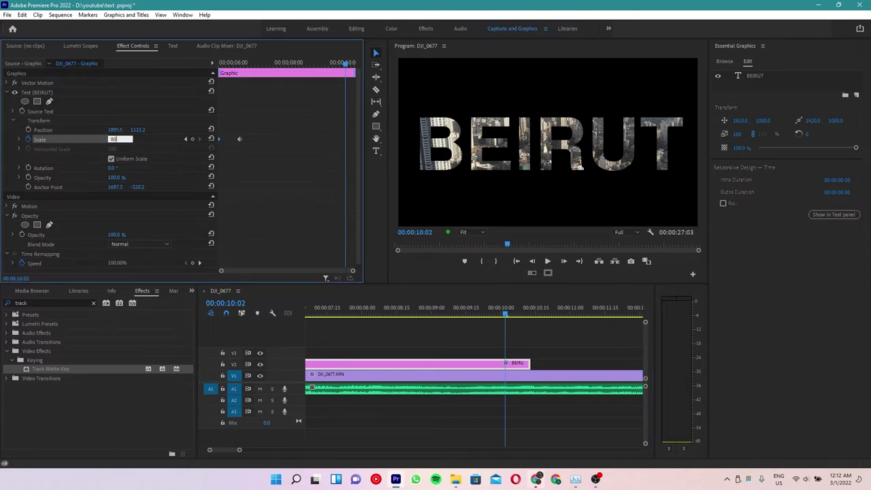
key("Return")
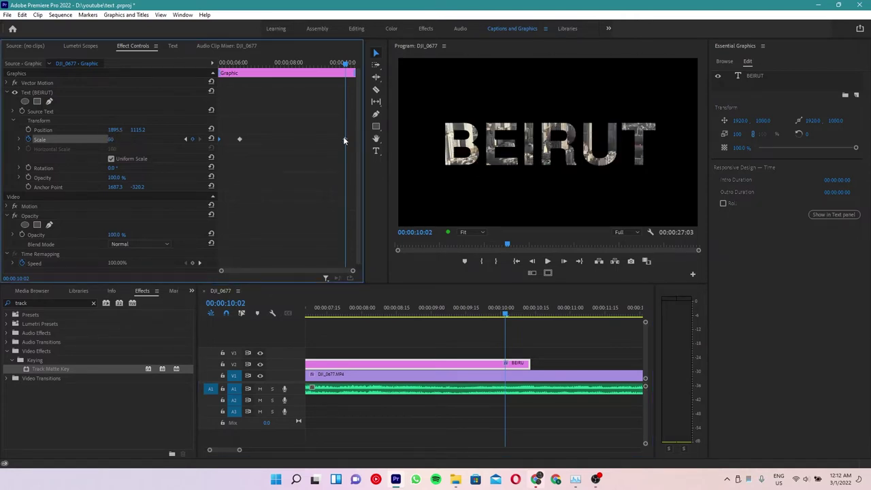
Apply Ease In to the title's Scale keyframe and zoom the timeline back out
right_click(240, 140)
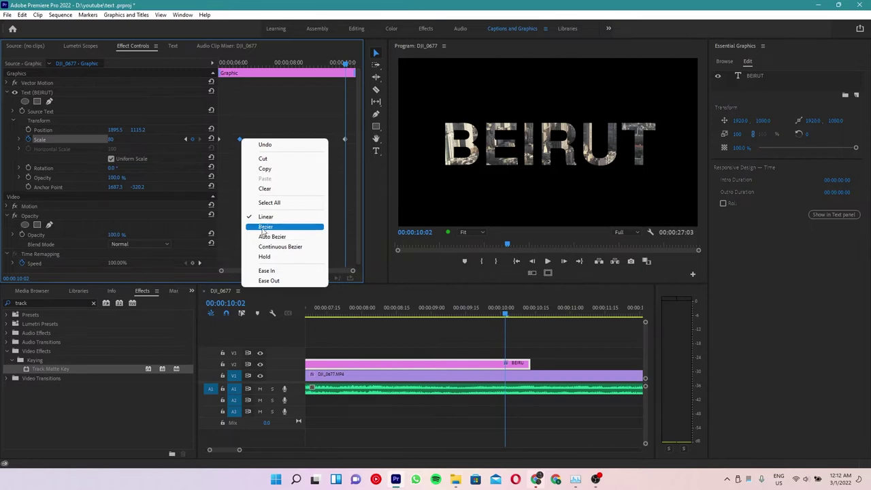
left_click(272, 271)
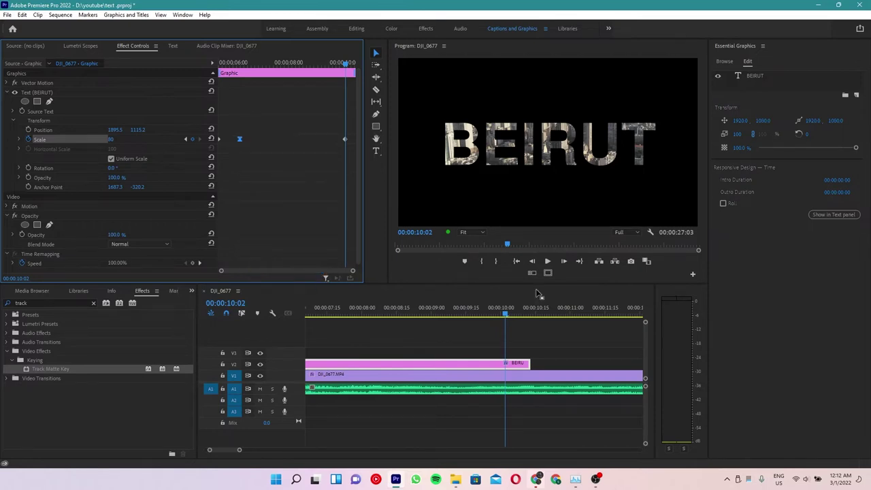
left_click(464, 336)
Play back the title zoom from 00:00:05:06 to about 00:00:12:13
key("minus")
key("minus")
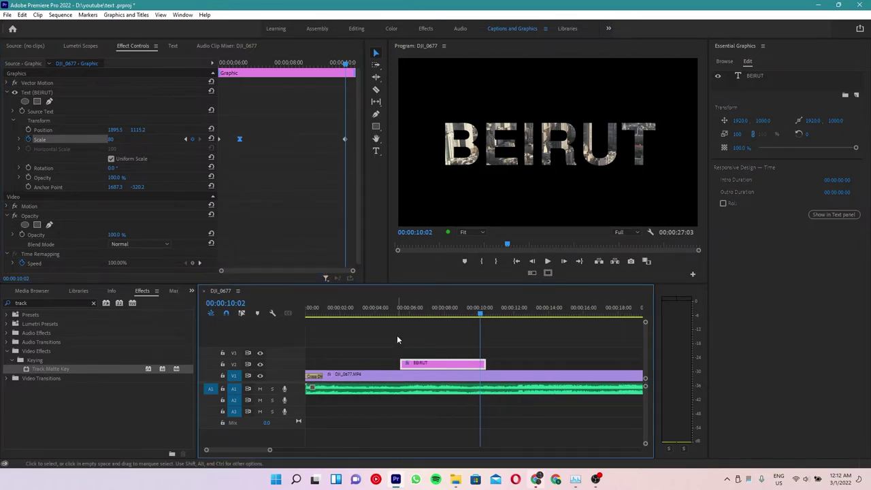
left_click(396, 318)
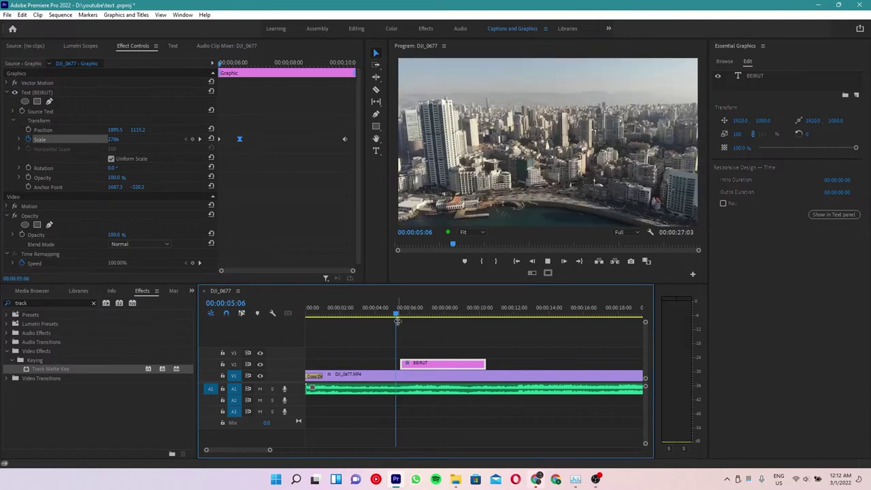
key("space")
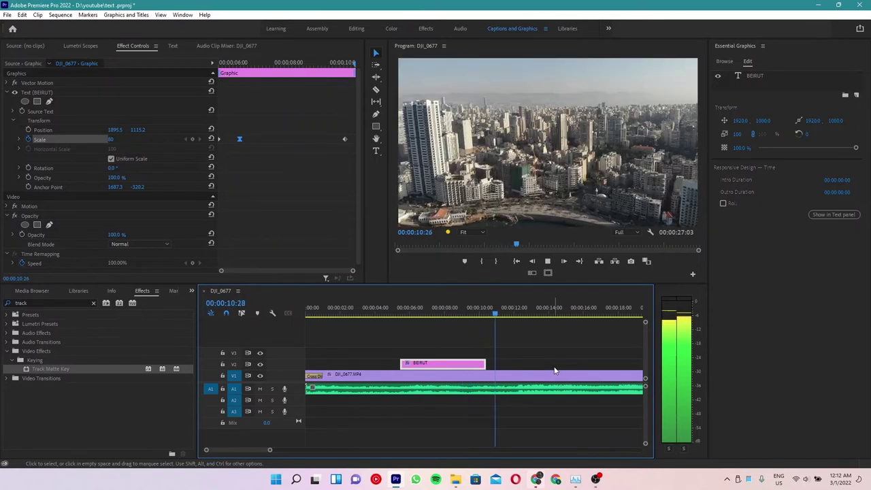
key("space")
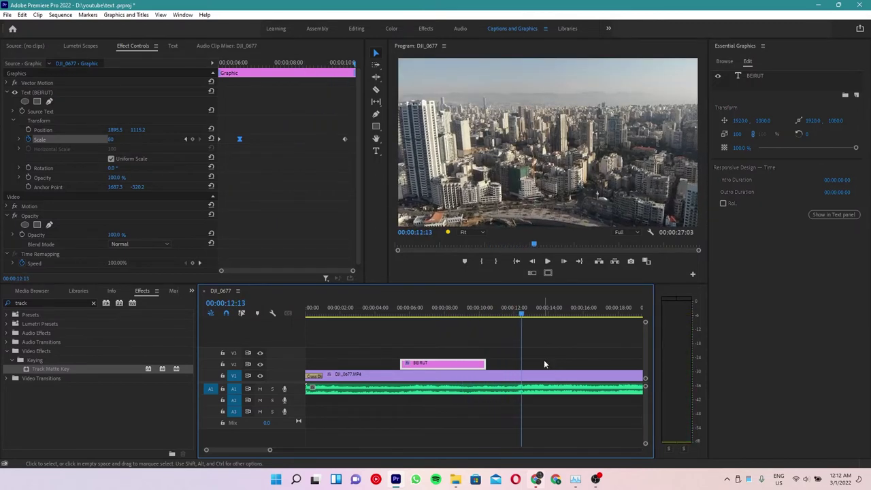
Razor the DJI_0677.MP4 clip on V1 at 00:00:12:05
left_click_drag(521, 314, 516, 317)
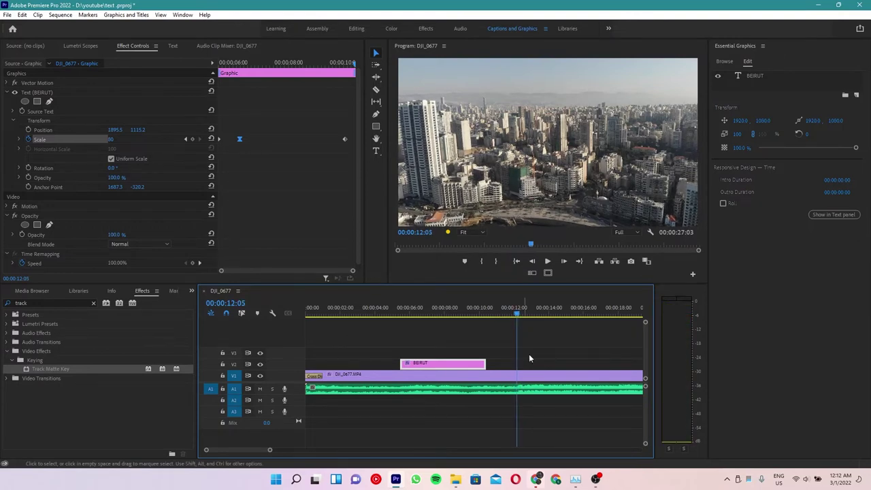
key("c")
left_click(520, 378)
Play across the new 12:05 cut to check it
key("v")
key("space")
key("minus")
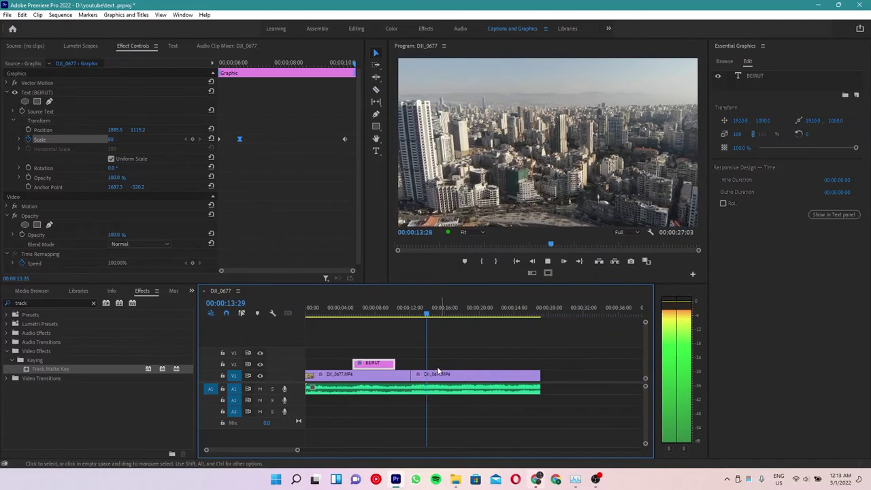
key("space")
left_click(404, 314)
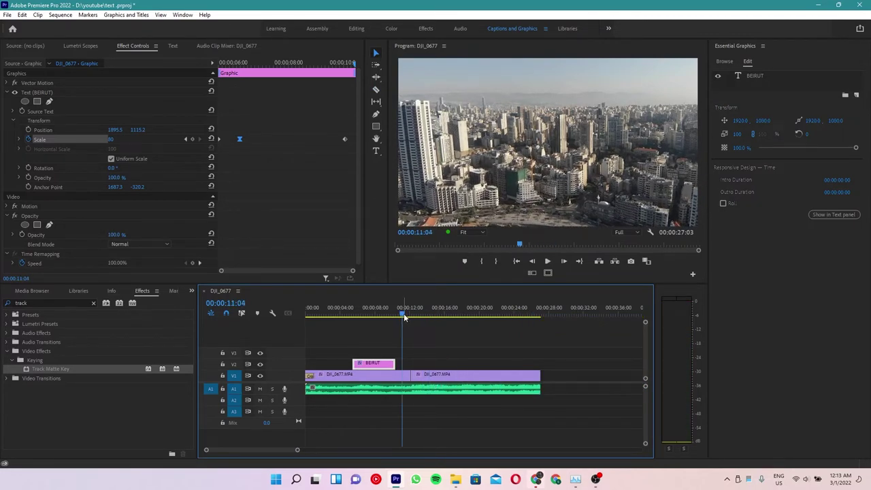
key("space")
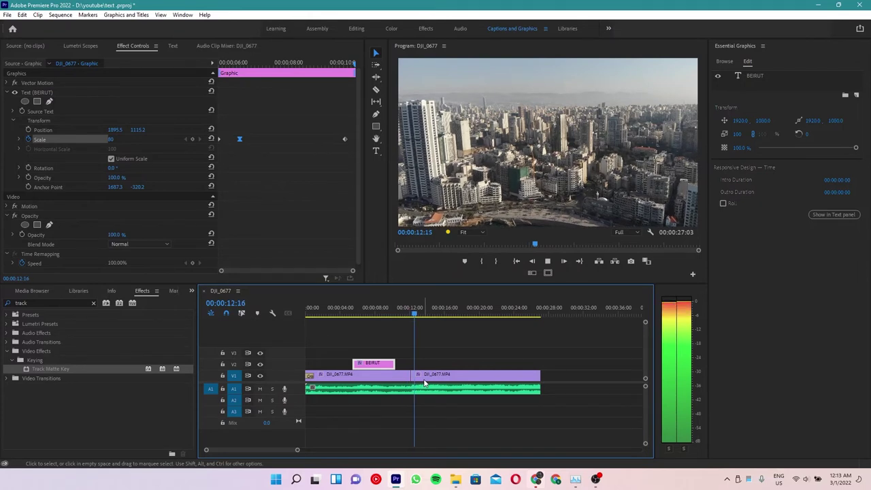
key("space")
Speed up the second drone piece via Speed/Duration and preview the faster section
left_click(426, 377)
right_click(424, 378)
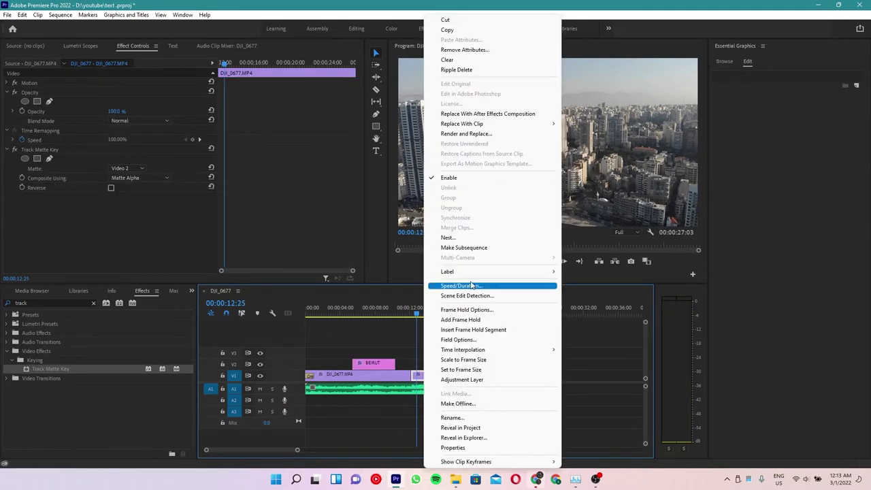
left_click(472, 286)
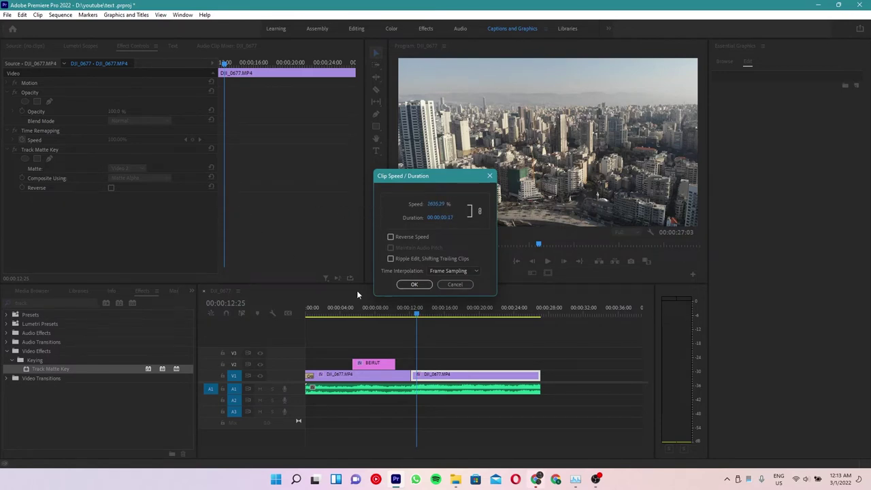
left_click(406, 286)
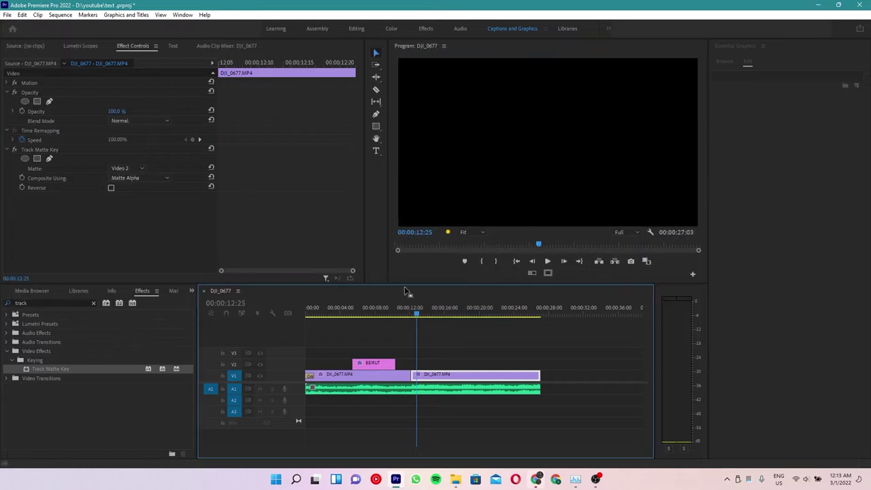
key("equal")
key("equal")
left_click(429, 308)
key("space")
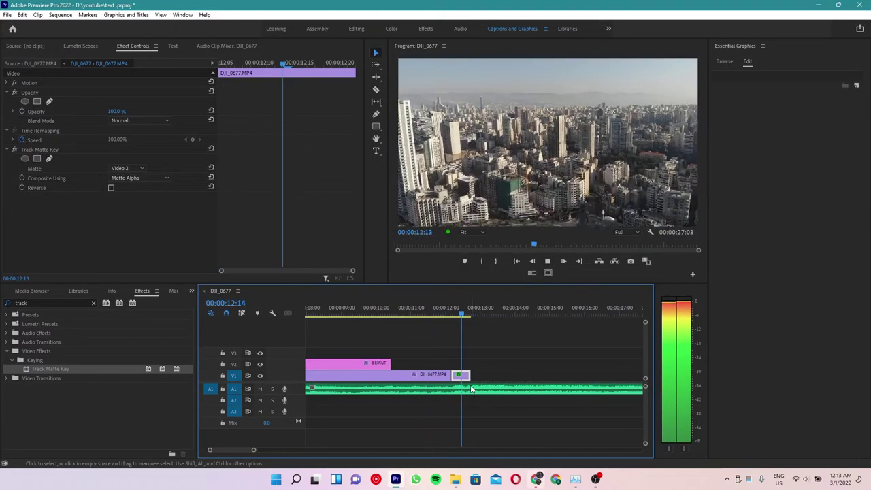
key("space")
key("space")
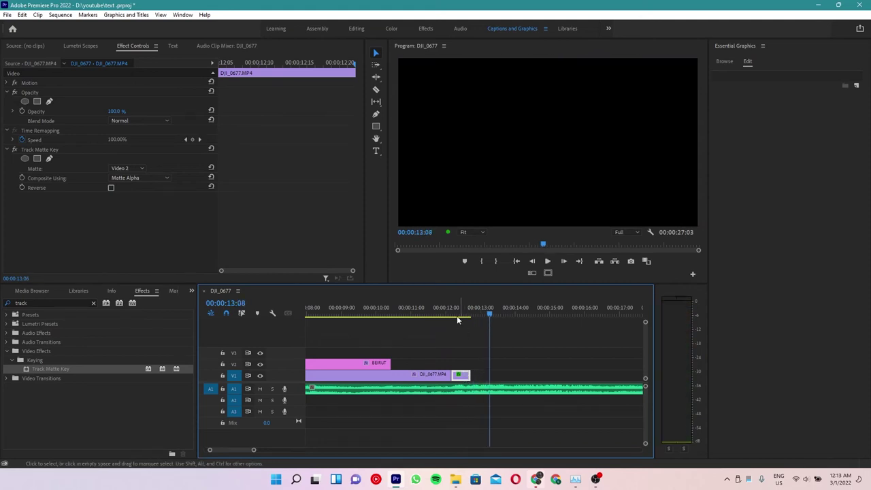
key("space")
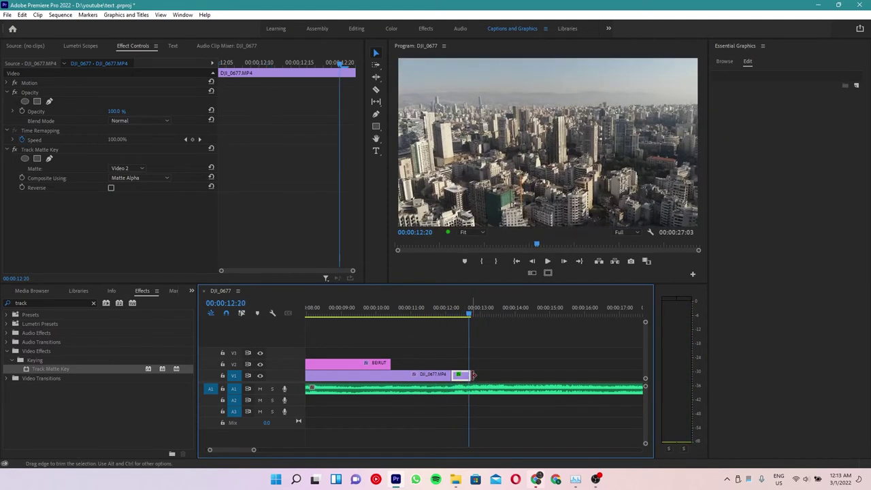
Split the sped-up clip at 00:00:12:20 and set the last piece's speed to 100%
key("c")
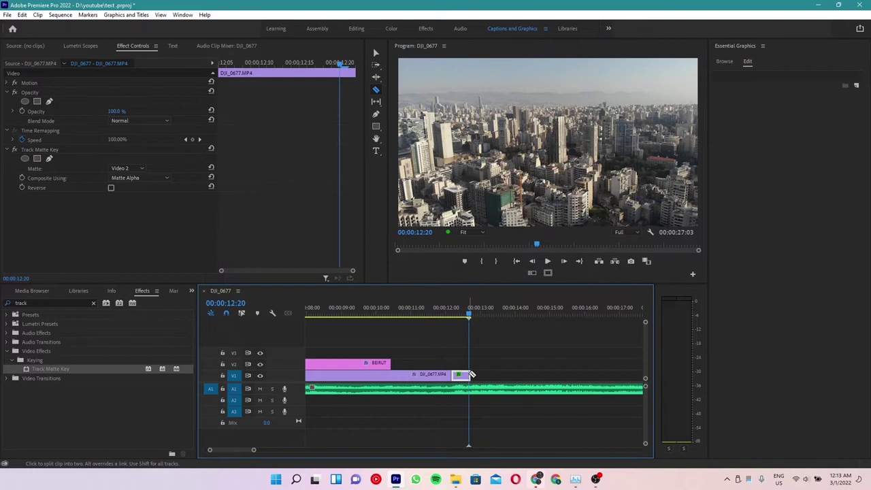
key("v")
right_click(467, 374)
left_click(509, 286)
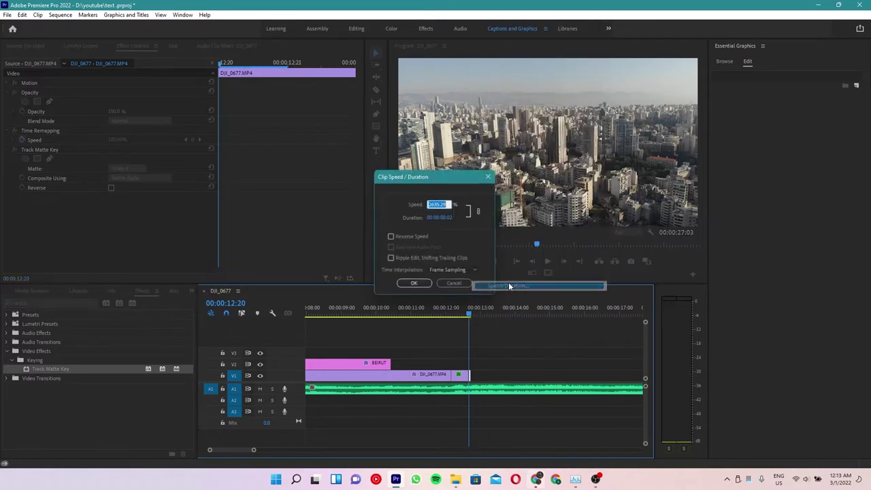
type("100")
key("Return")
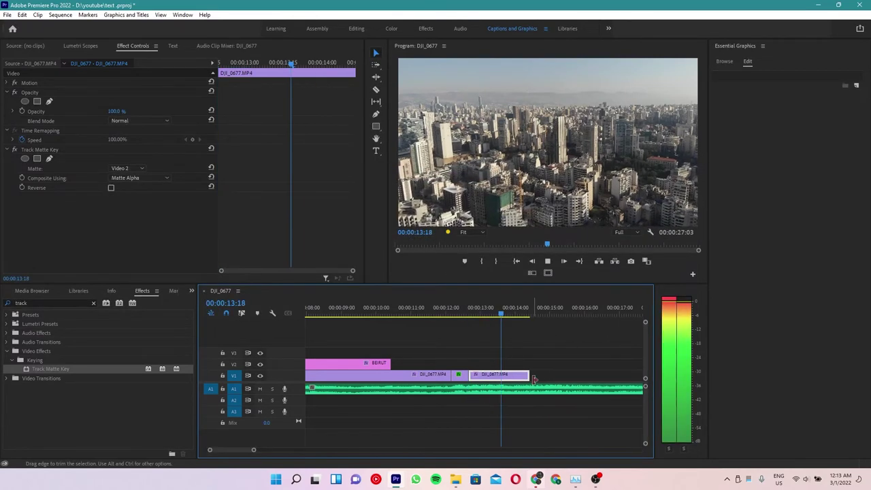
key("space")
left_click(535, 375)
Add a Cross Dissolve to the drone clip's end and trim it to finish at 13:21
key("ctrl+d")
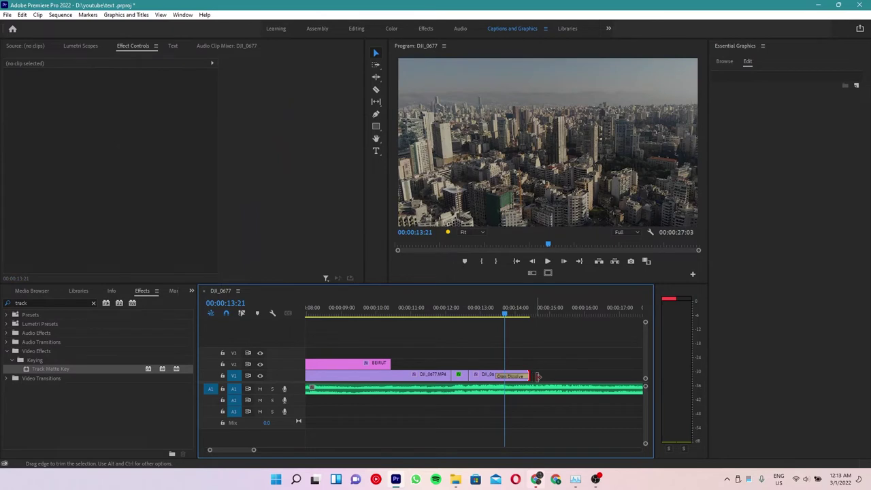
left_click_drag(536, 375, 504, 376)
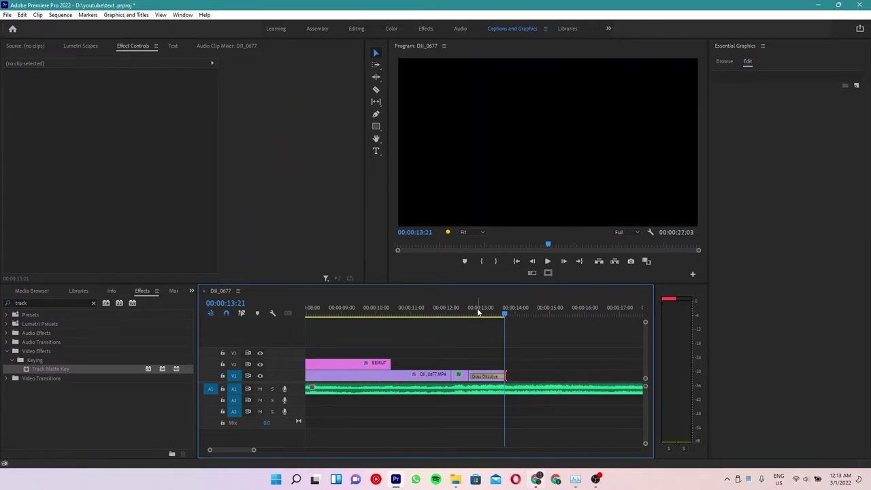
key("space")
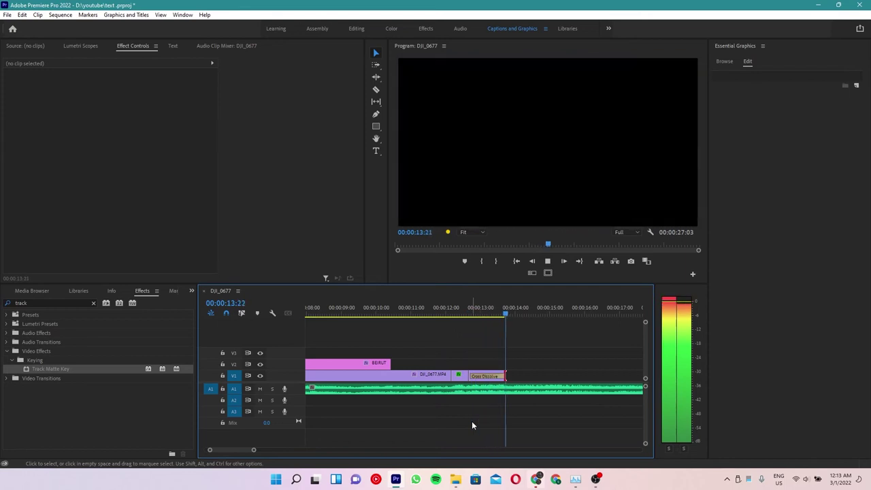
key("space")
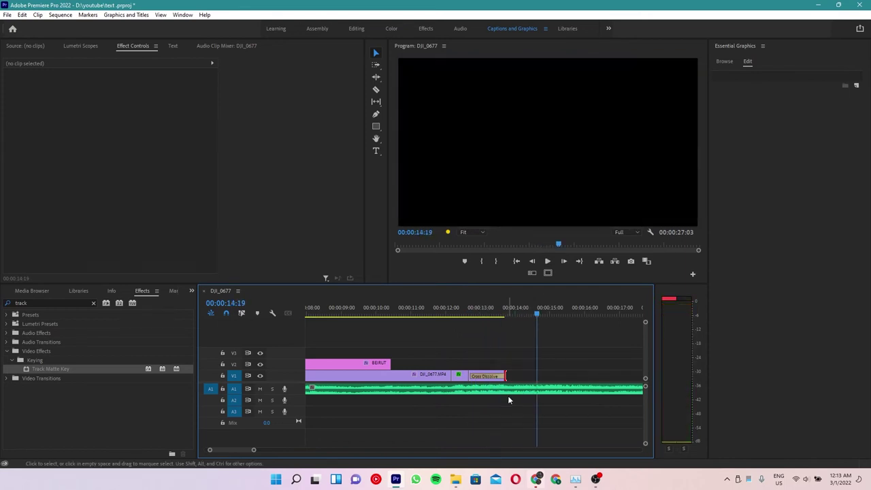
Cut the music at 13:21 and delete the leftover audio past the video
left_click(507, 390)
key("v")
left_click(531, 393)
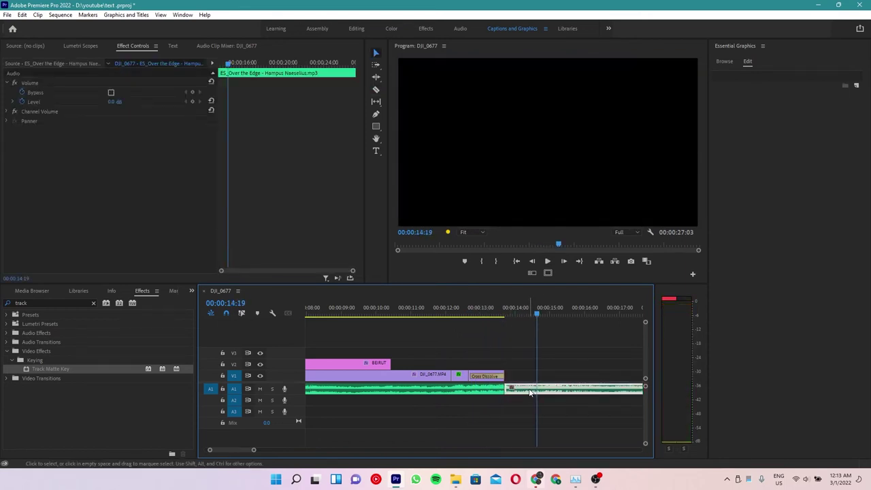
key("Delete")
Review the ending from about 11 seconds and save text.prproj
left_click(400, 313)
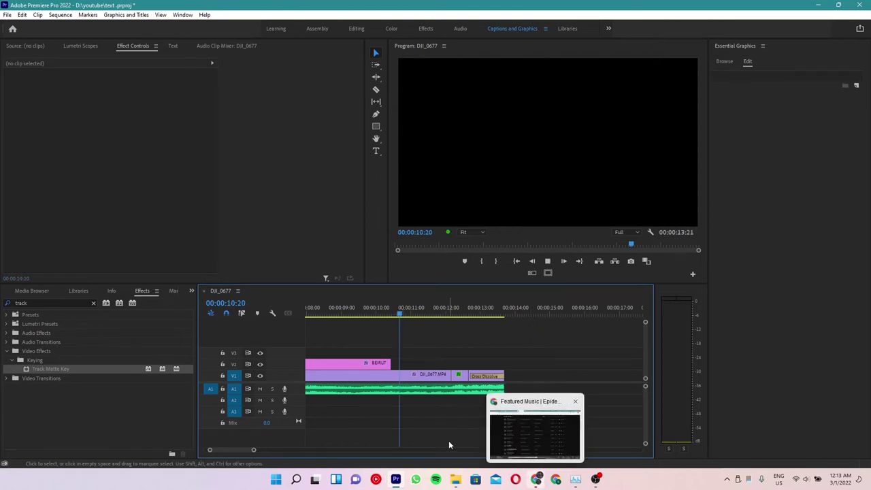
key("space")
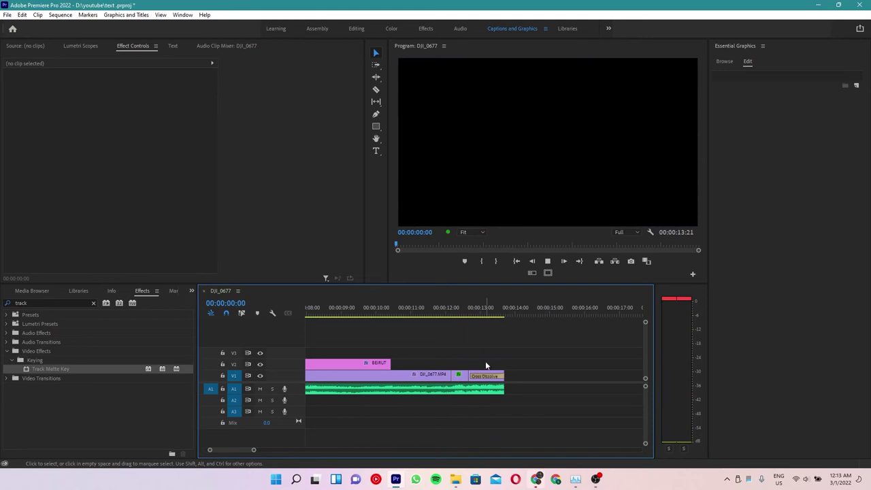
key("space")
scroll(545, 312, "down", 5)
left_click(473, 310)
key("ctrl+s")
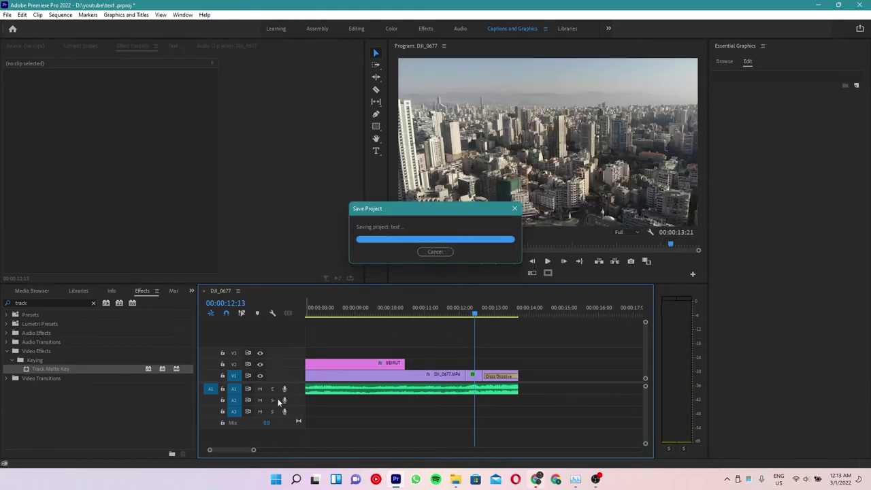
Shuttle back and forth through the ending with J and L, stopping at 13:08
scroll(280, 400, "up", 3)
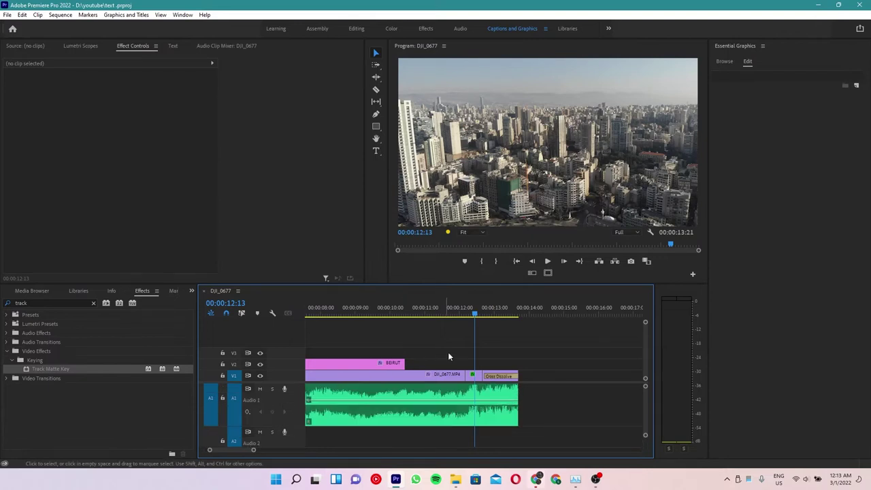
key("space")
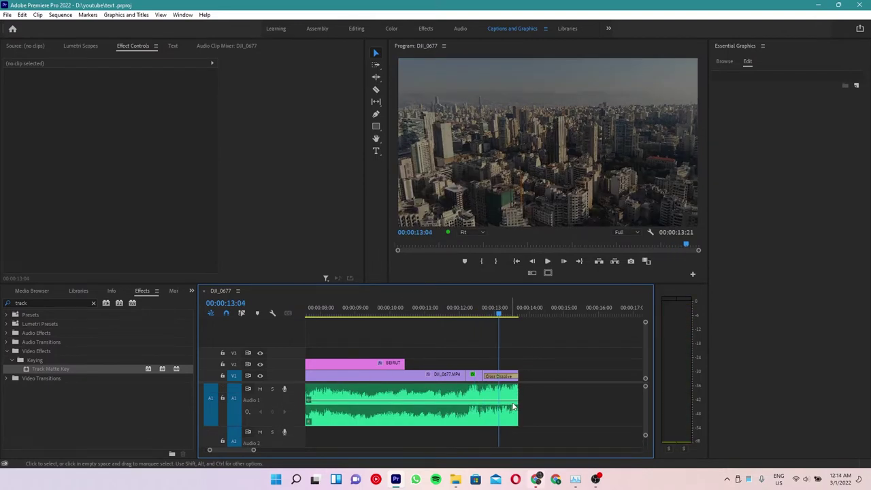
key("space")
key("j")
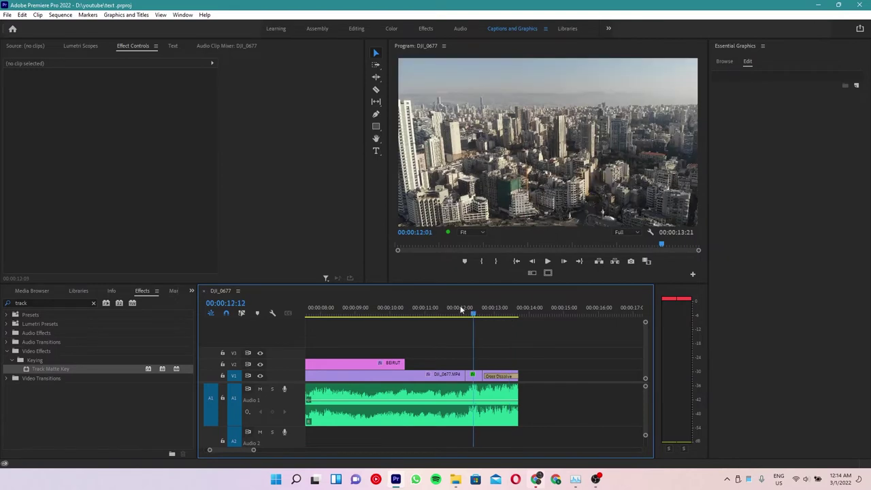
key("l")
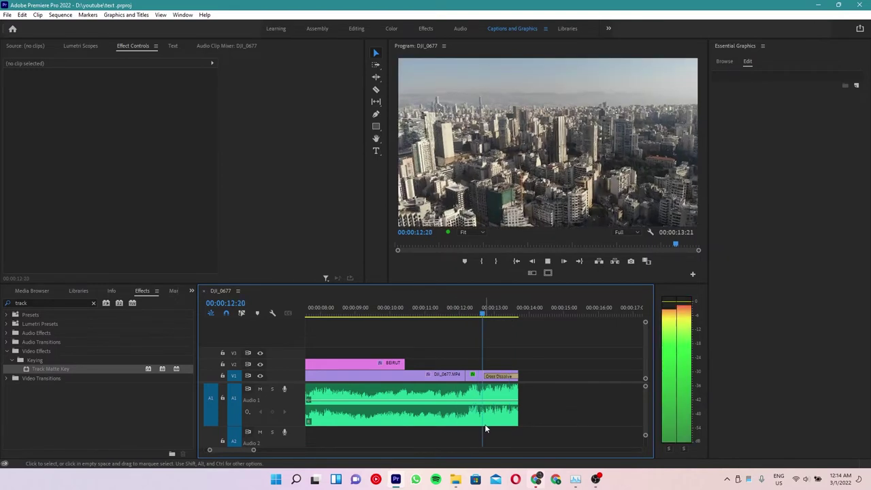
key("space")
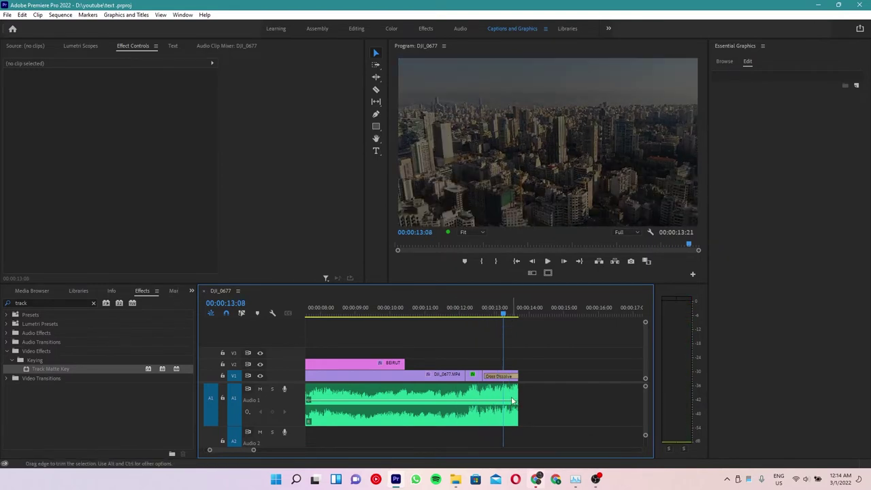
Trim the A1 music clip to end at the playhead around 12:29
left_click_drag(486, 315, 503, 328)
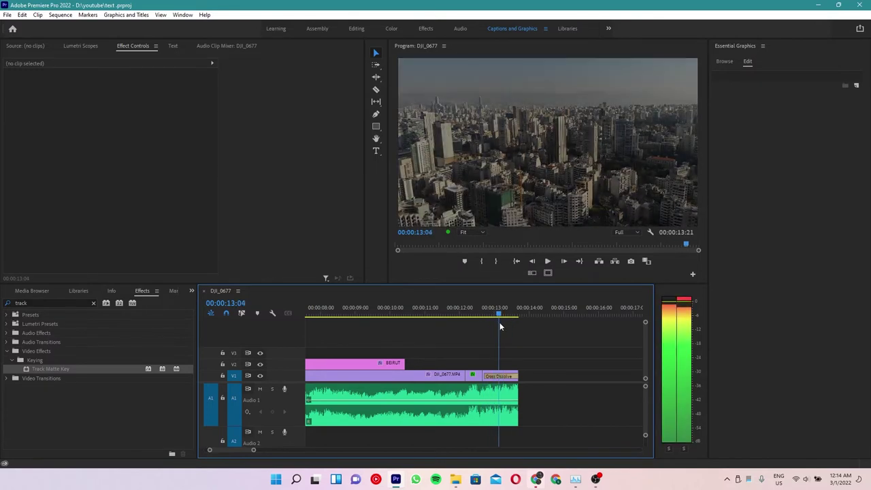
left_click_drag(518, 406, 502, 406)
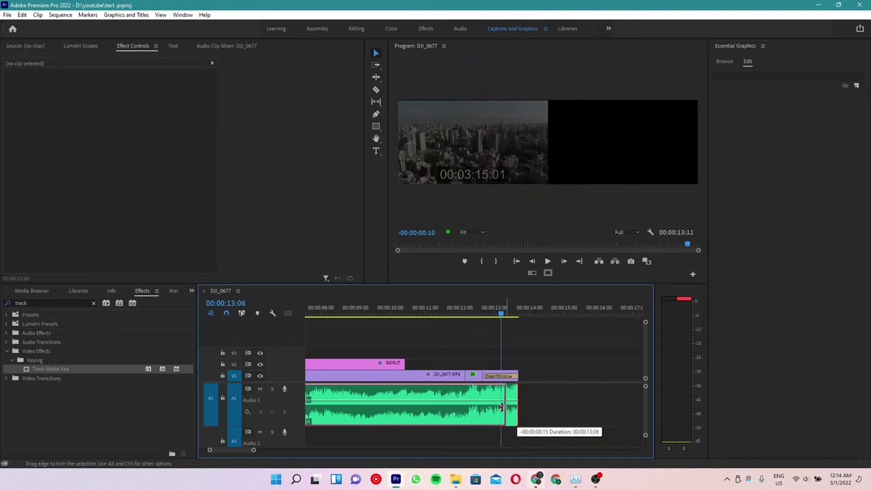
key("minus")
Preview from the BEIRUT title through the ending, then switch to the Editing workspace
key("Up")
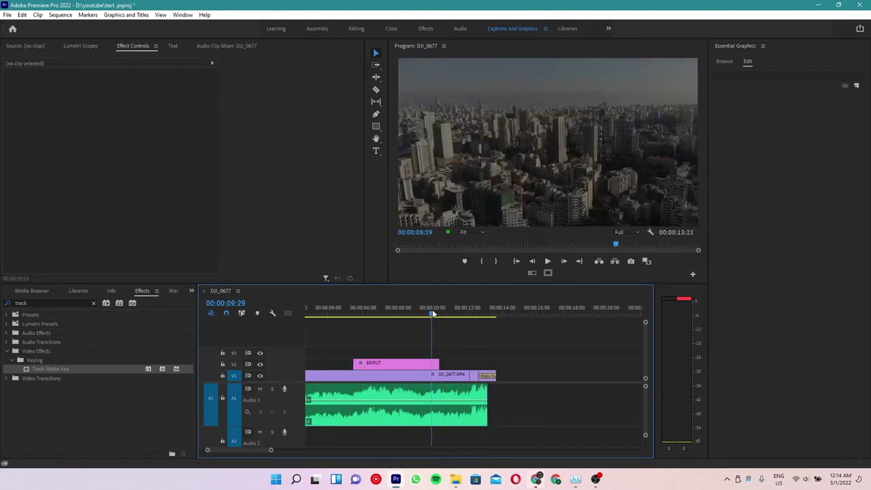
key("space")
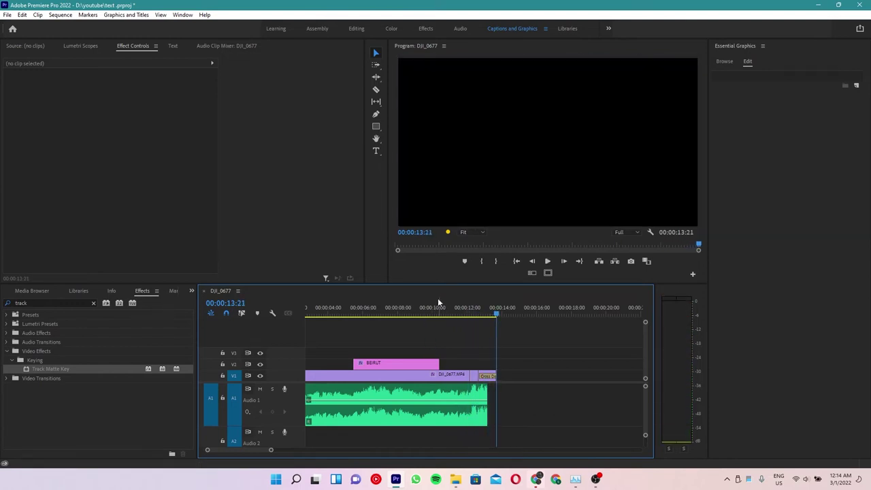
left_click(424, 310)
key("space")
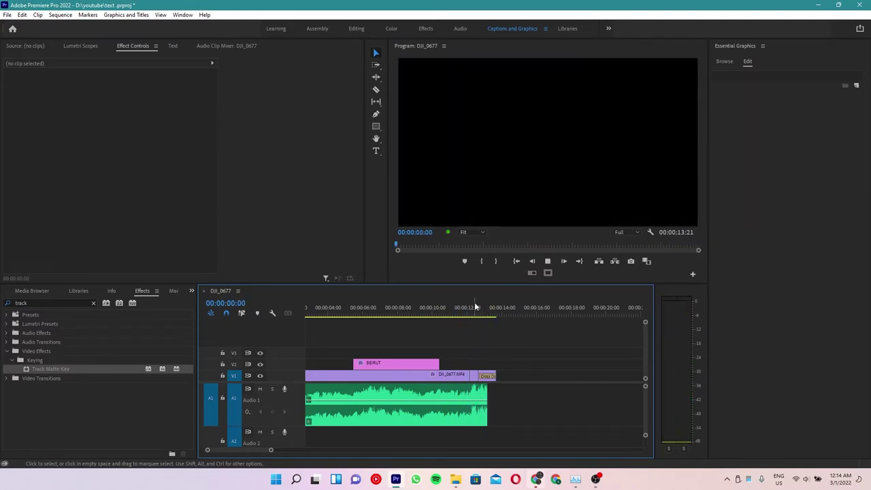
key("space")
left_click(511, 309)
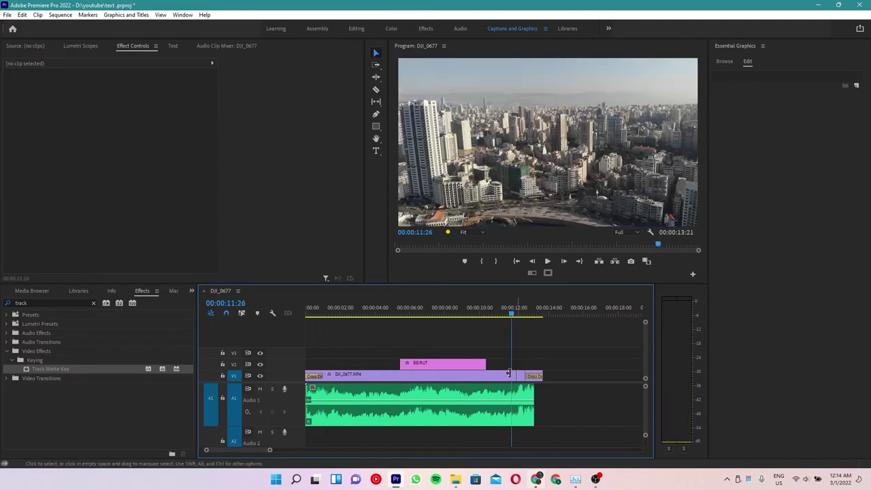
left_click(506, 411)
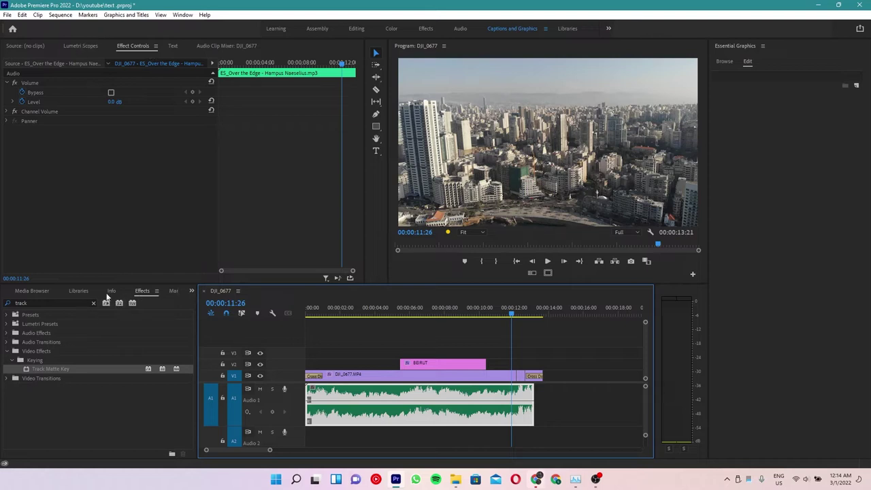
left_click(215, 46)
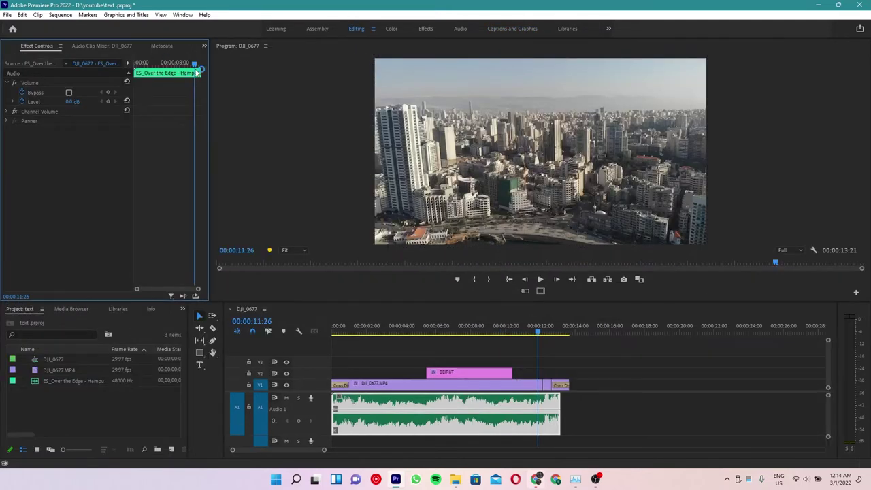
Open the Audio Track Mixer with its track effect slots shown
left_click(206, 45)
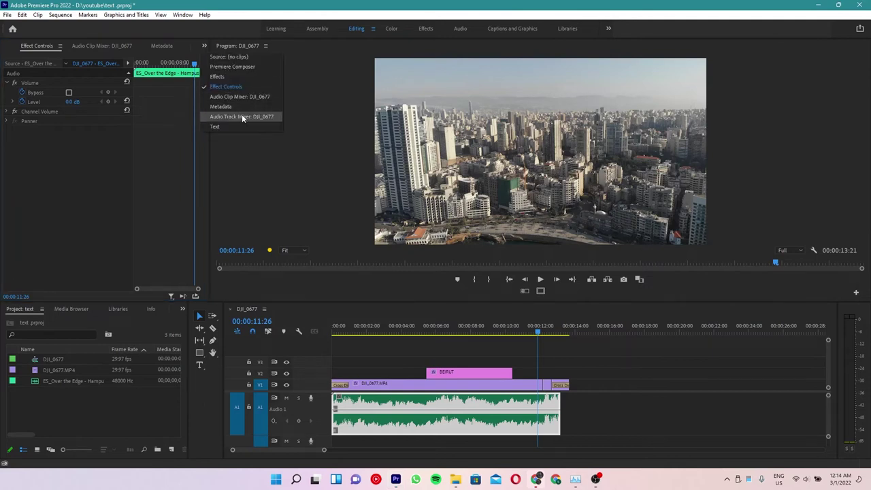
left_click(243, 117)
left_click(4, 61)
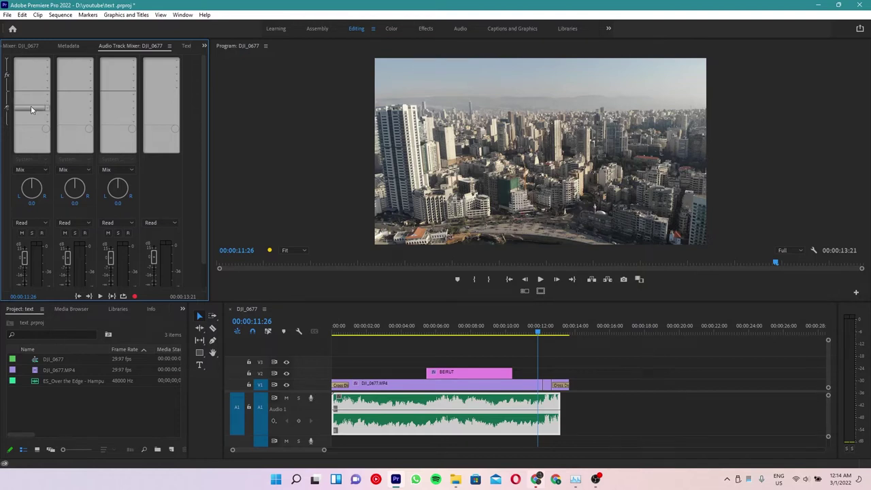
scroll(57, 245, "down", 2)
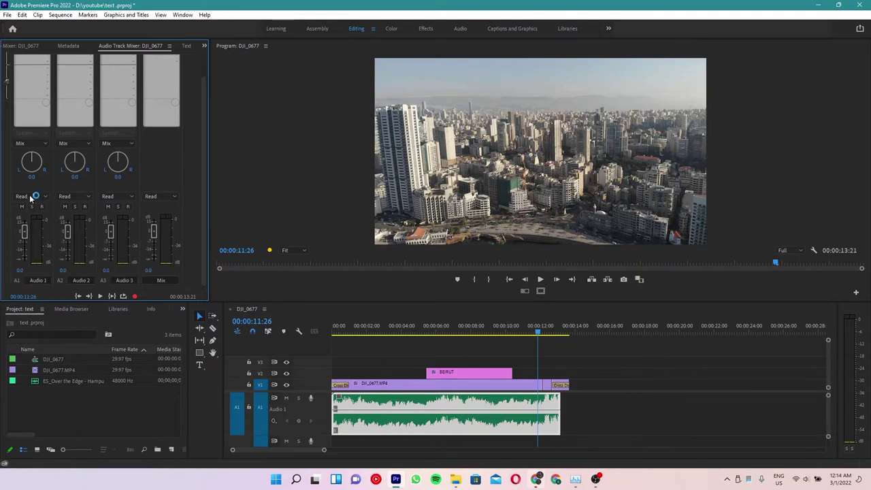
scroll(30, 198, "up", 2)
Insert Reverb > Studio Reverb on Audio 1 and open then close its editor
left_click(44, 76)
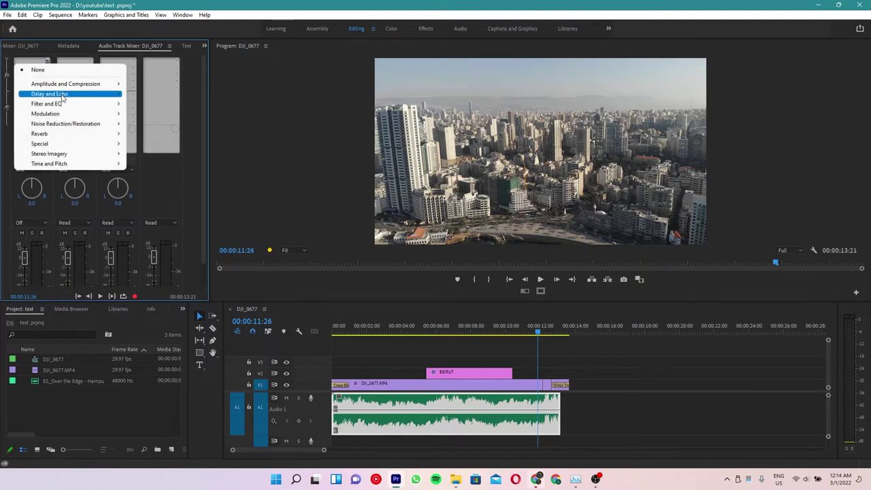
mouse_move(77, 148)
mouse_move(102, 133)
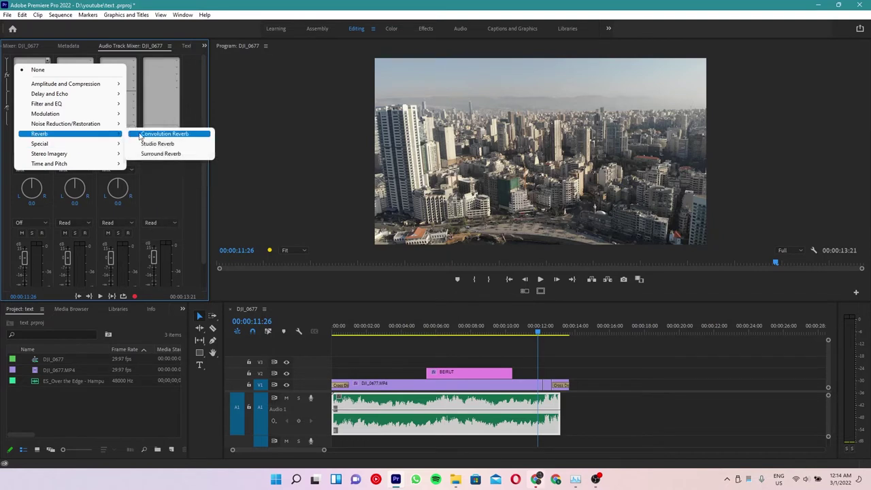
left_click(157, 143)
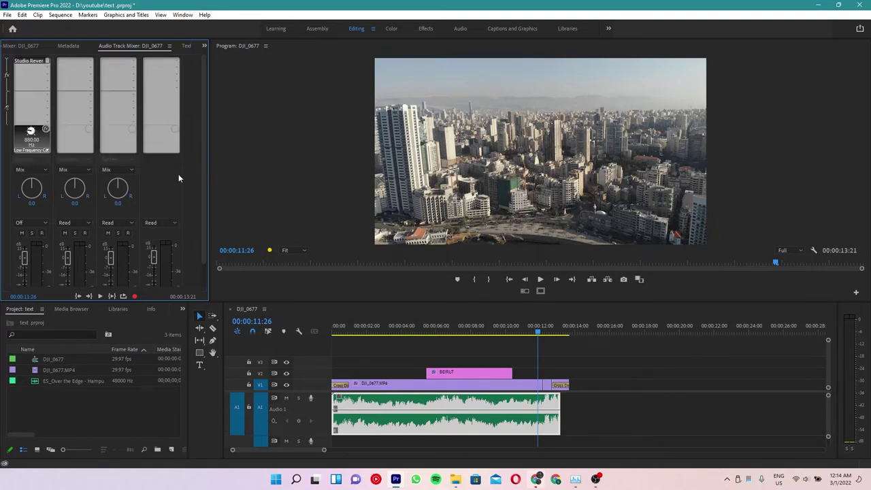
double_click(30, 62)
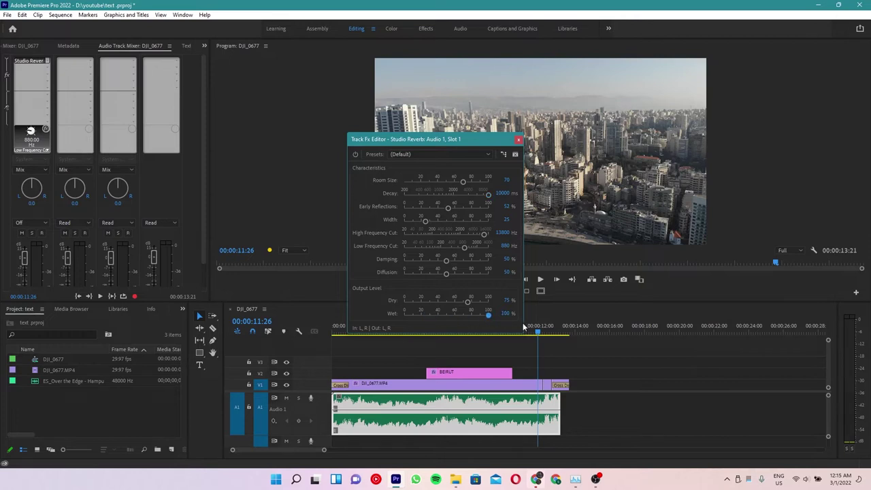
left_click(517, 140)
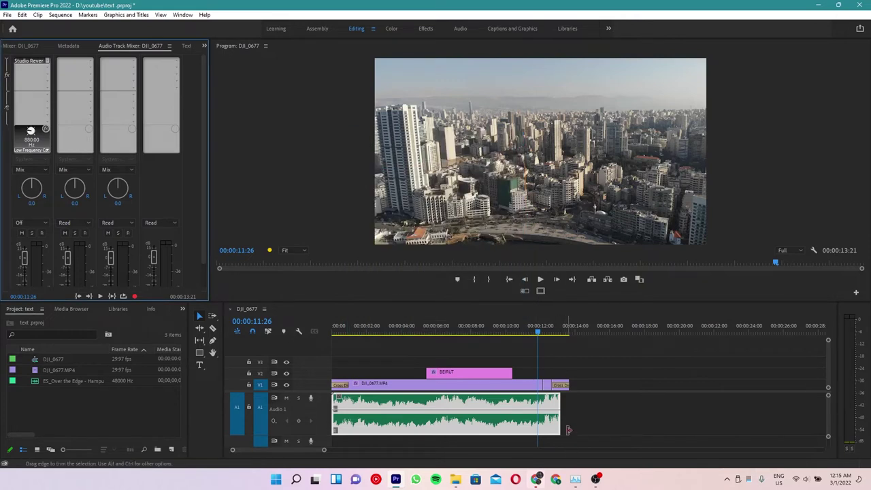
left_click_drag(534, 334, 521, 336)
key("space")
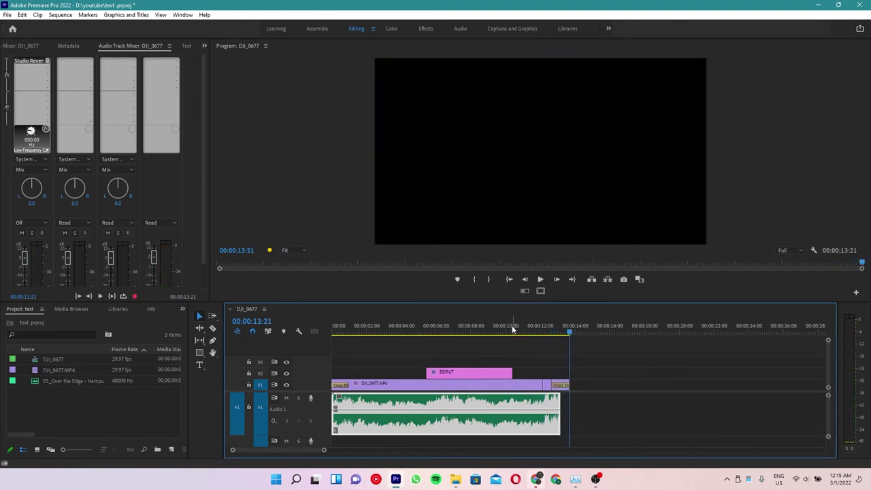
key("Home")
key("space")
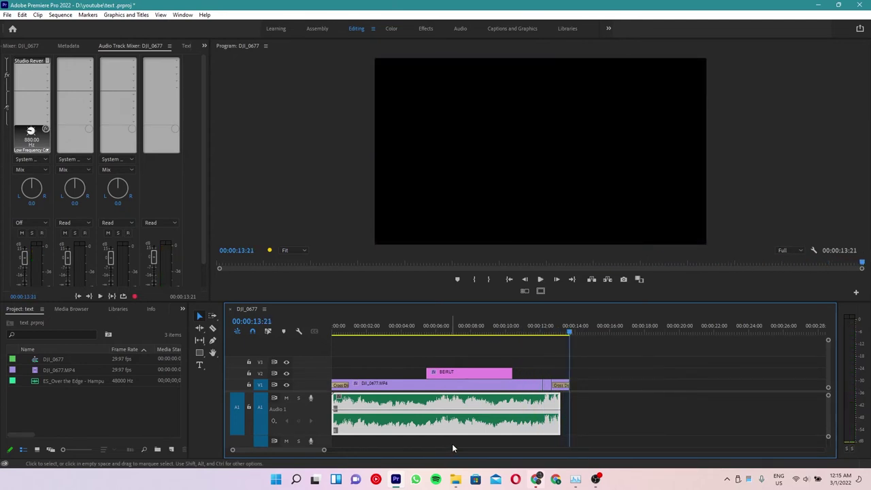
Search the Effects panel for 'glow' and apply Alpha Glow to the BEIRUT title clip
left_click(504, 332)
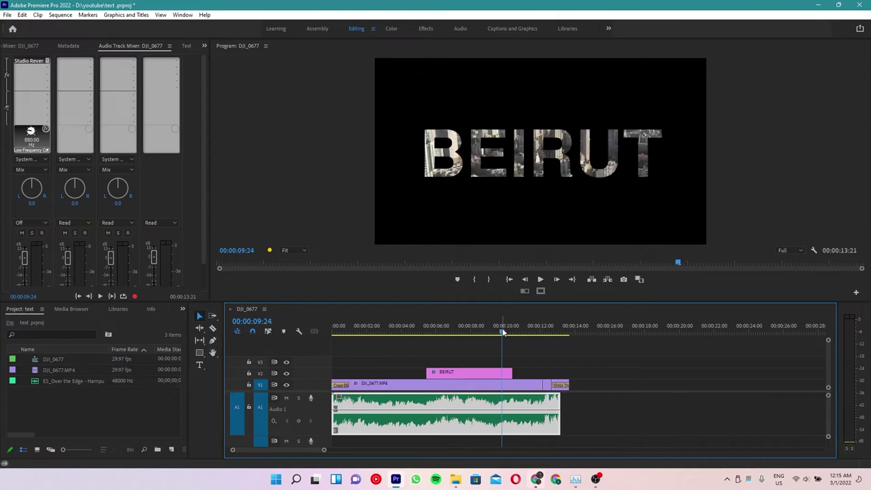
left_click(503, 415)
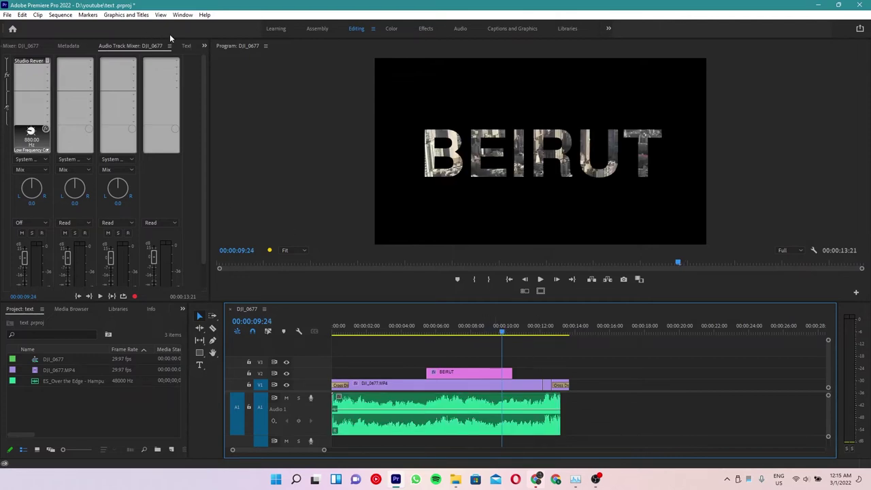
left_click(204, 46)
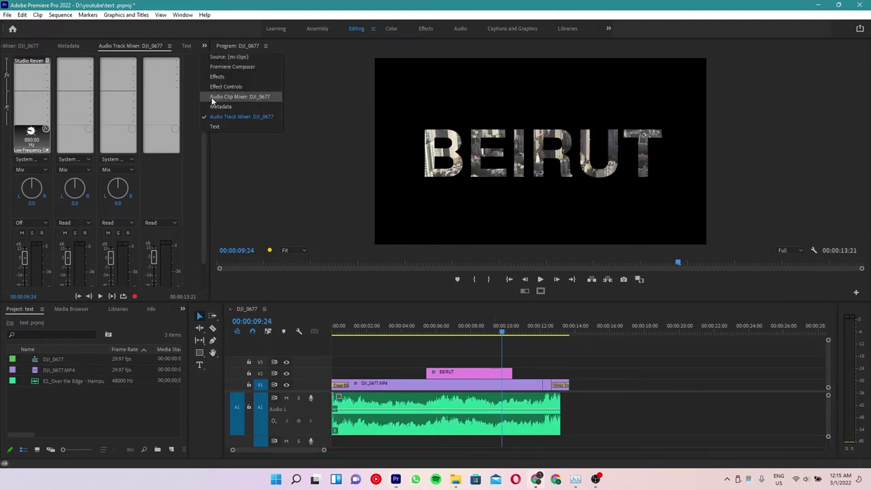
left_click(217, 76)
left_click(34, 57)
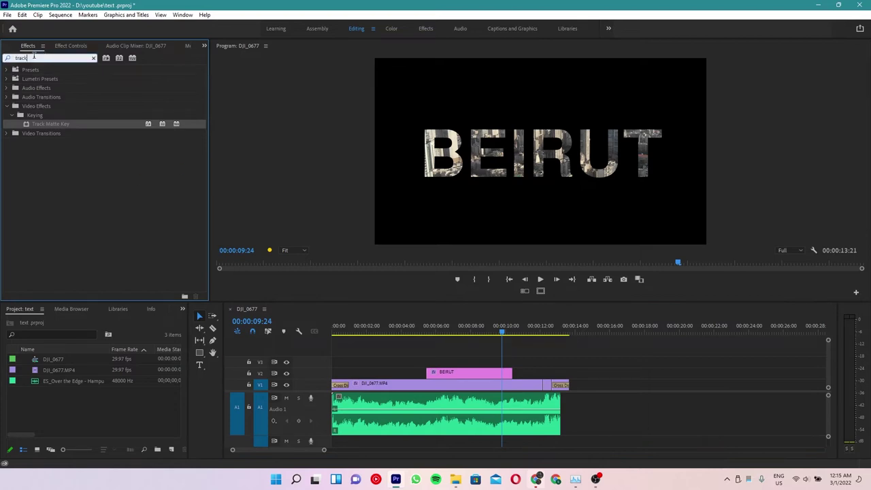
type("glow")
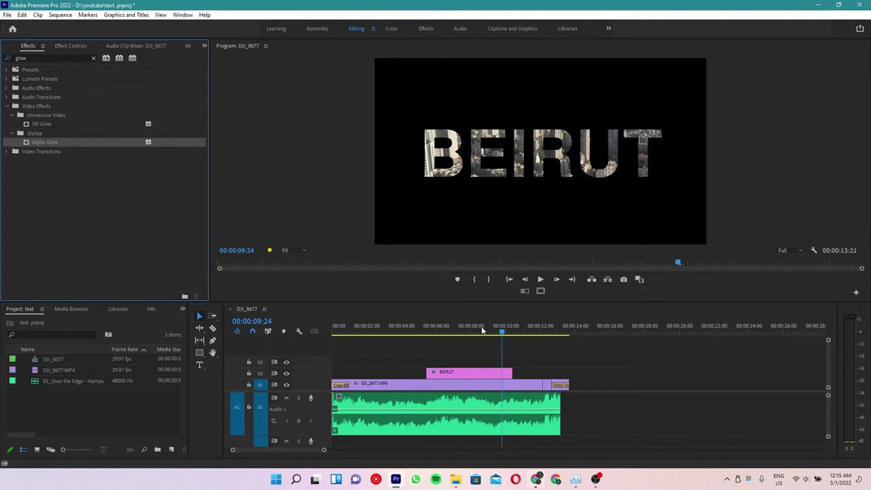
left_click_drag(39, 143, 463, 372)
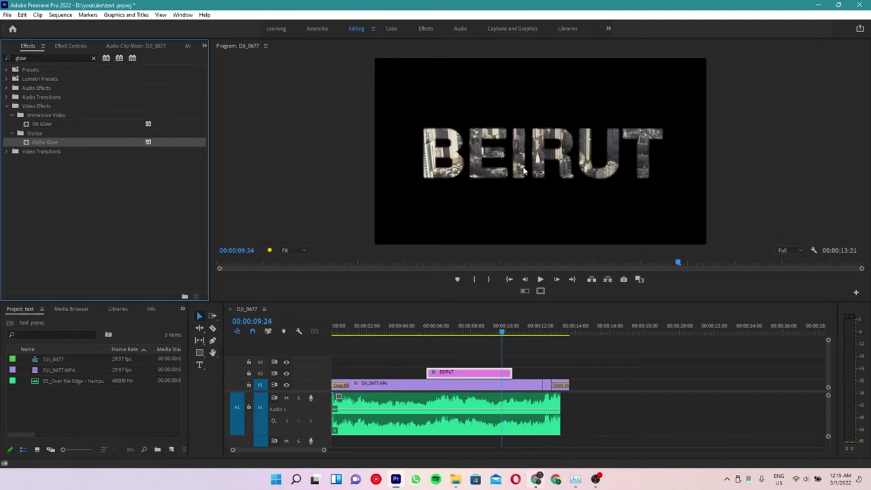
Preview the glowing title from about 5 seconds
left_click(420, 327)
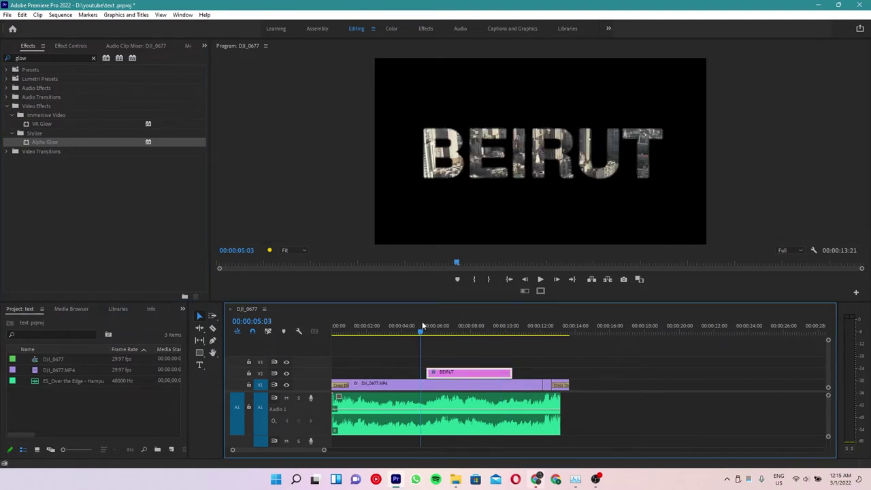
key("space")
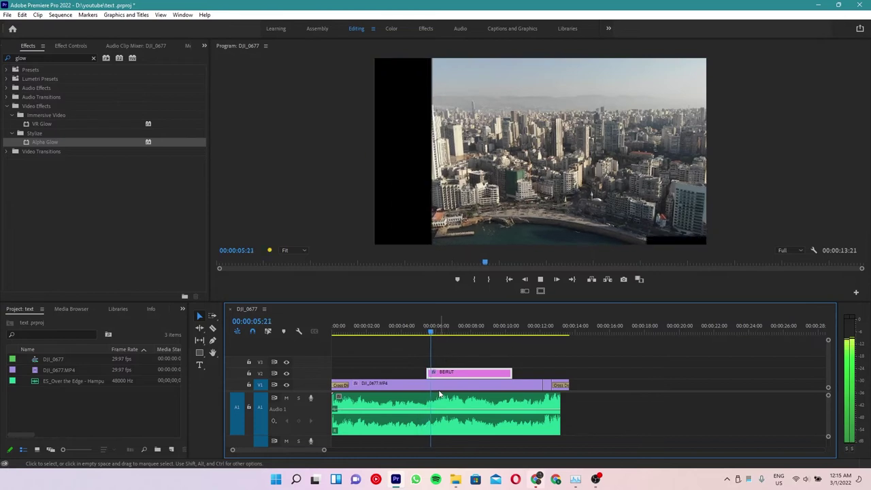
key("space")
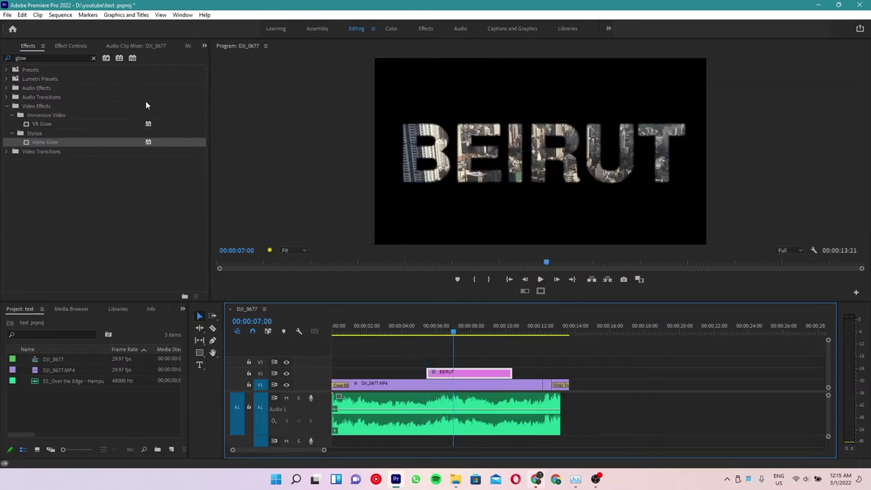
Render the sequence In to Out and play back the rendered footage
left_click(58, 14)
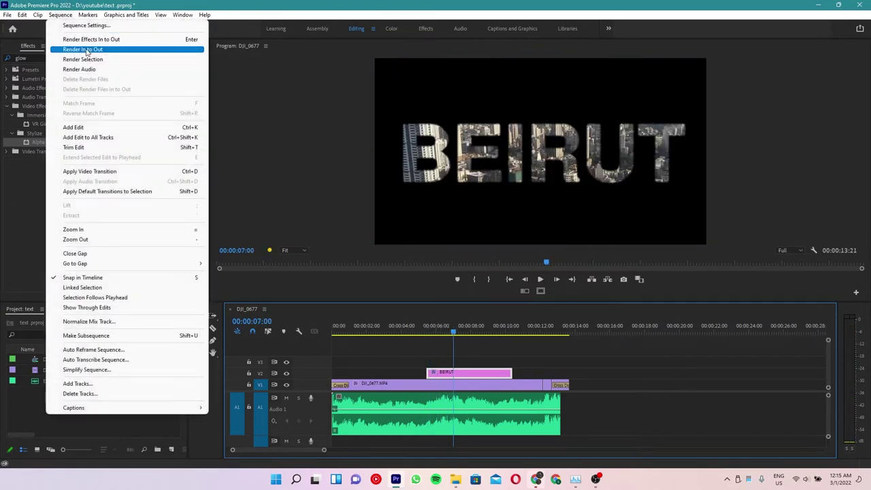
left_click(86, 51)
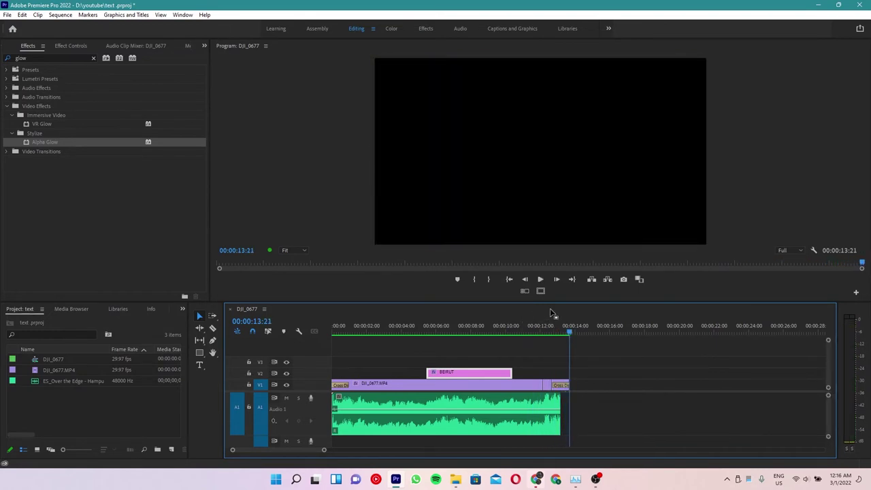
left_click(509, 328)
key("space")
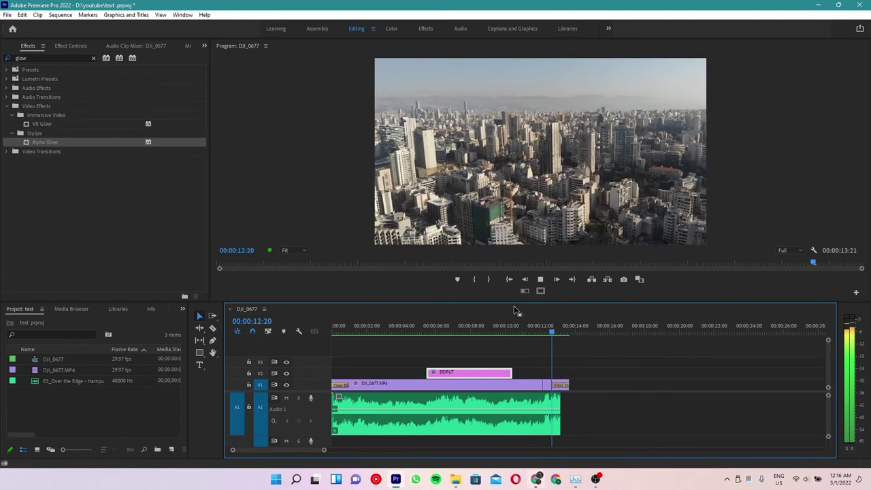
Razor the V1 drone clip near the title's end, around 00:00:09:13
left_click(488, 328)
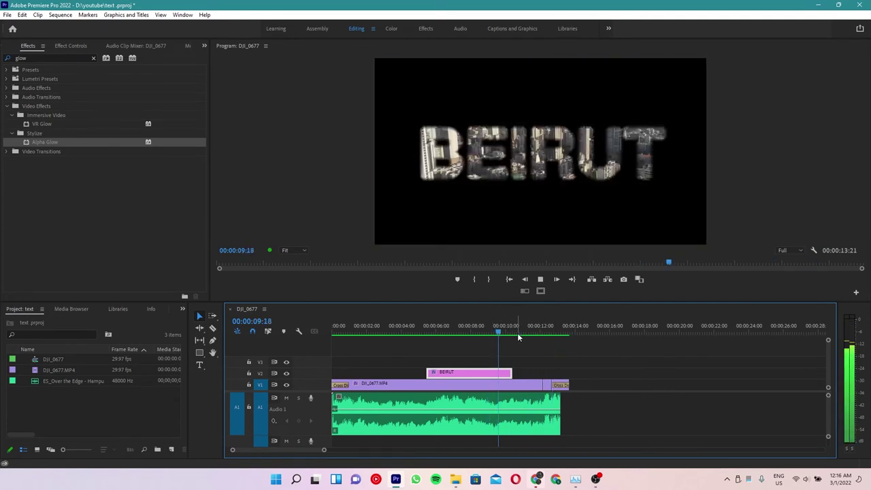
key("space")
key("c")
left_click(497, 385)
Paste a copy of the cut drone piece and move it up to V3
key("v")
left_click(515, 385)
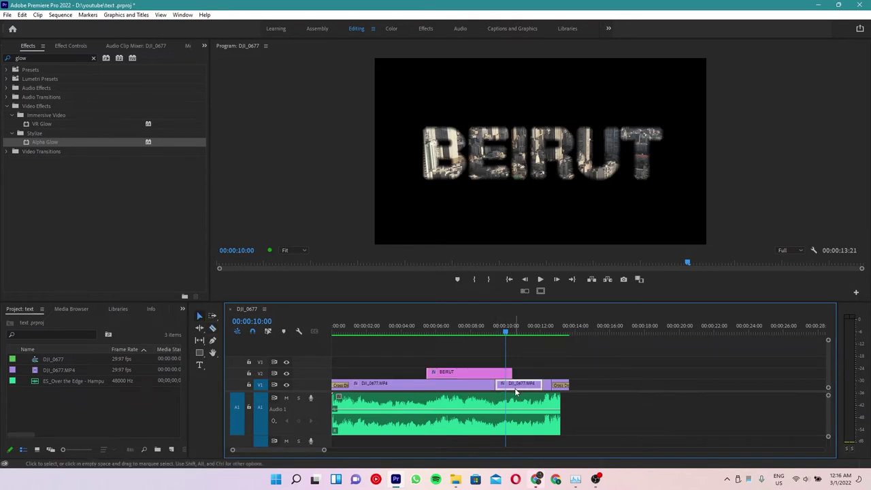
left_click(590, 330)
key("ctrl+v")
mouse_move(598, 383)
left_mouse_down()
mouse_move(531, 353)
mouse_move(523, 362)
left_mouse_up()
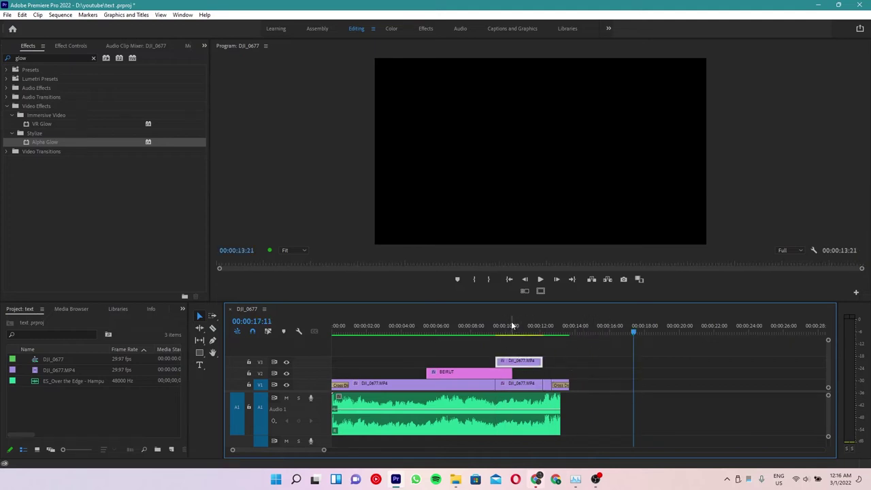
Try a Cross Dissolve at the V3 clip's start, preview it, then delete it
left_click_drag(506, 329, 525, 333)
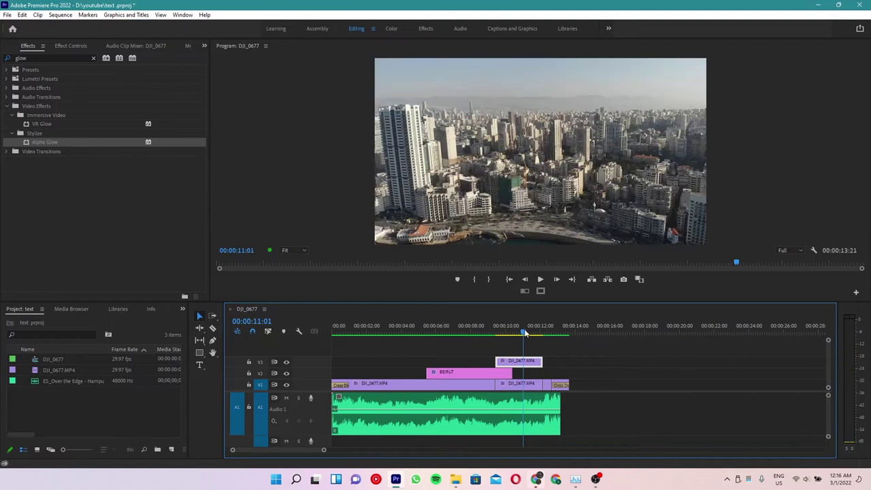
key("ctrl+d")
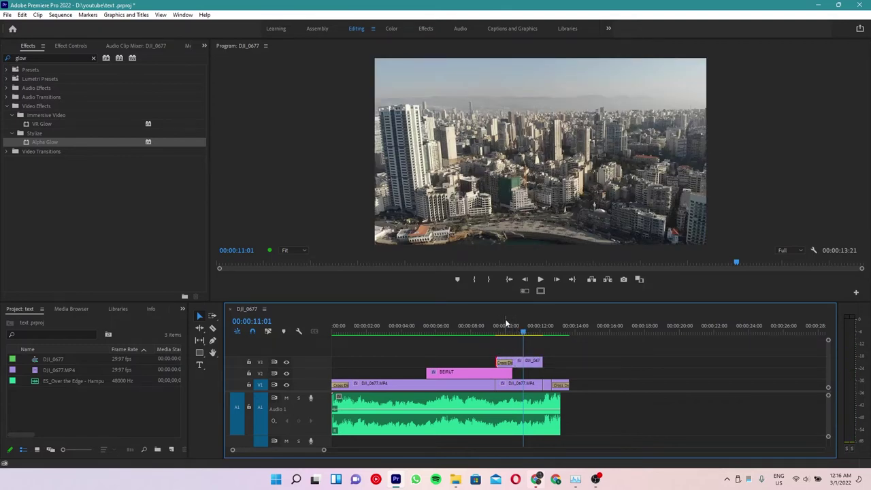
left_click(490, 326)
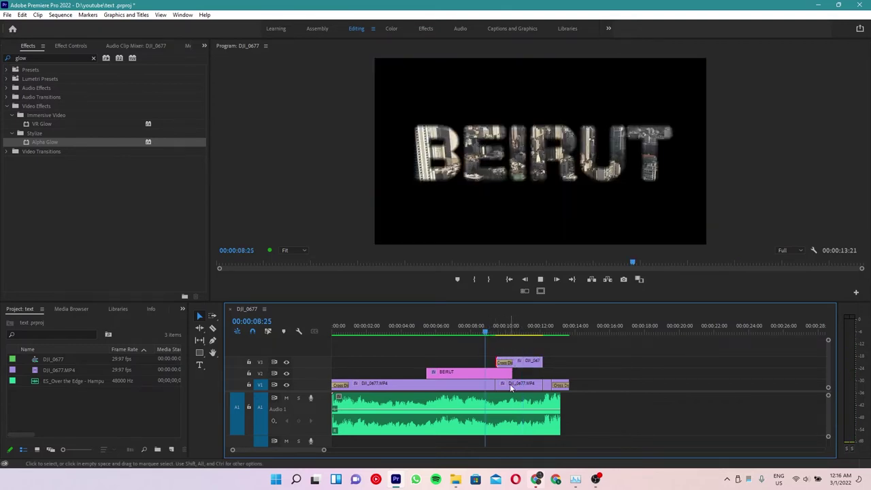
key("space")
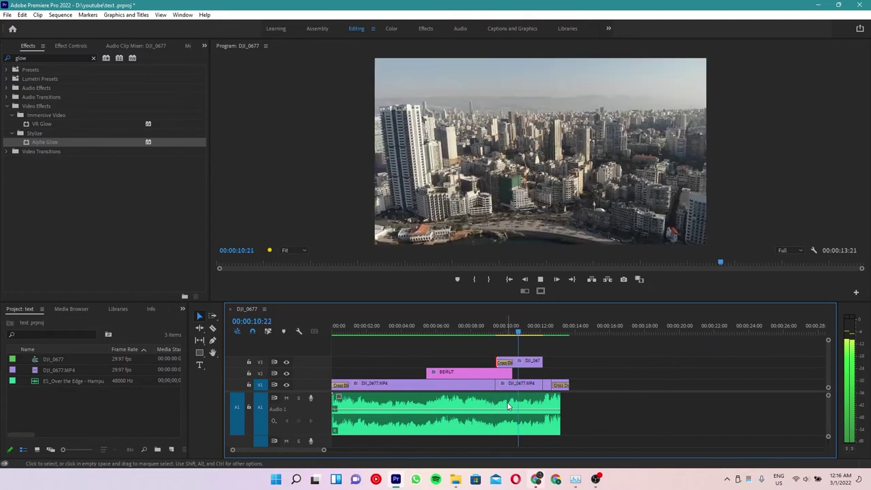
key("space")
left_click(499, 329)
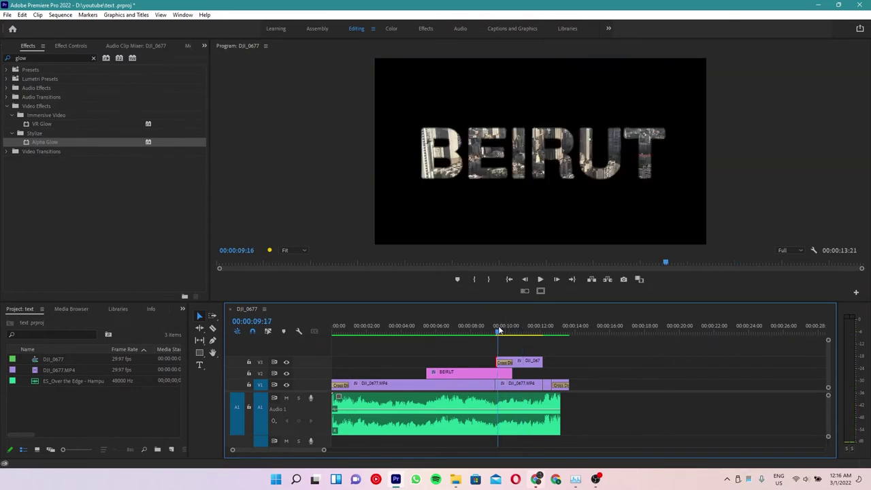
left_click_drag(499, 330, 504, 333)
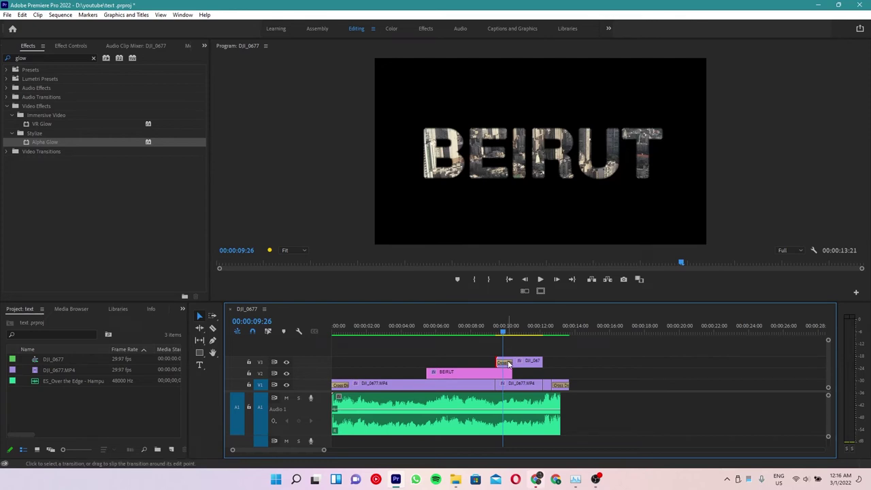
left_click(505, 362)
key("Delete")
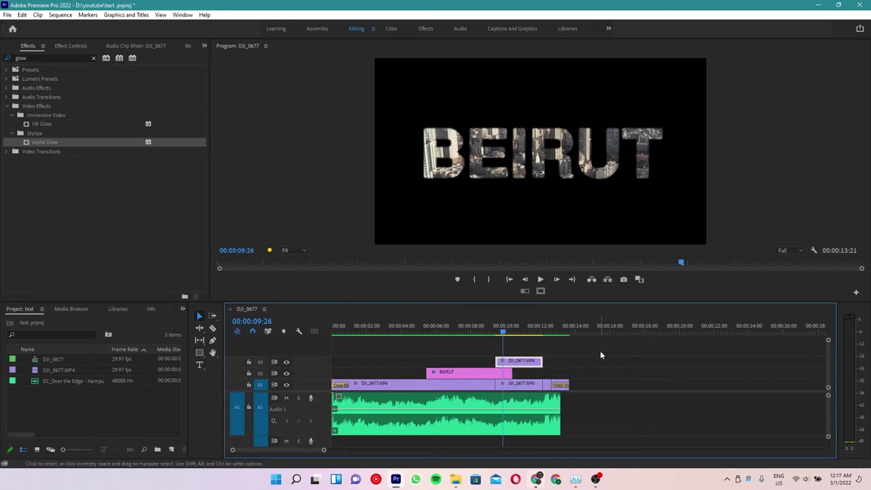
Turn off Track Matte Key on the V3 copy in Effect Controls
left_click_drag(501, 324, 514, 344)
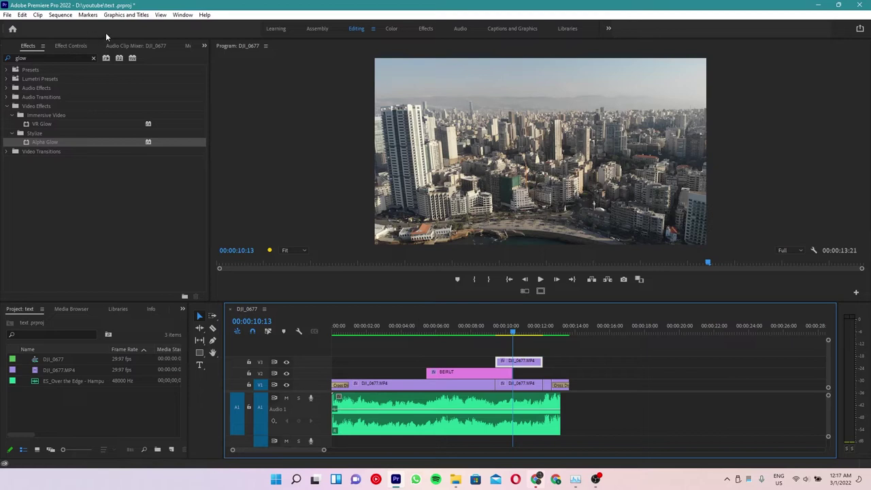
left_click(70, 45)
left_click(15, 150)
Re-add the V3 Cross Dissolve, preview it, and delete it again
left_click_drag(514, 328, 502, 332)
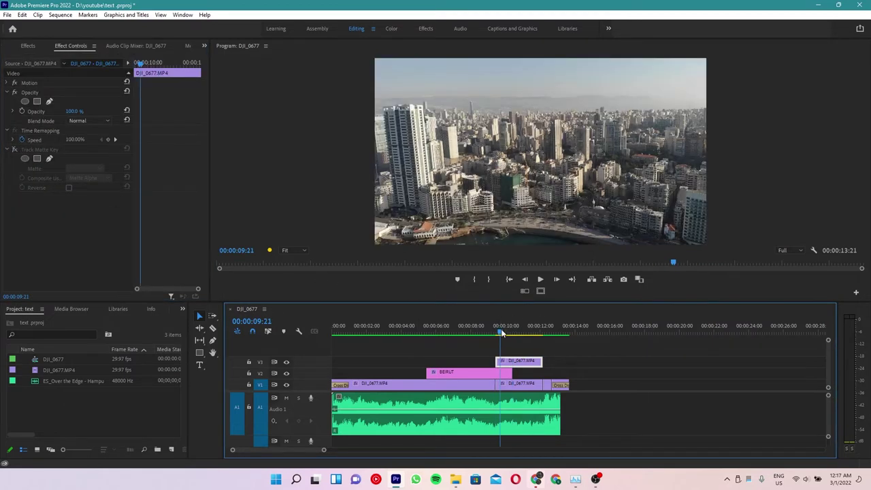
key("ctrl+d")
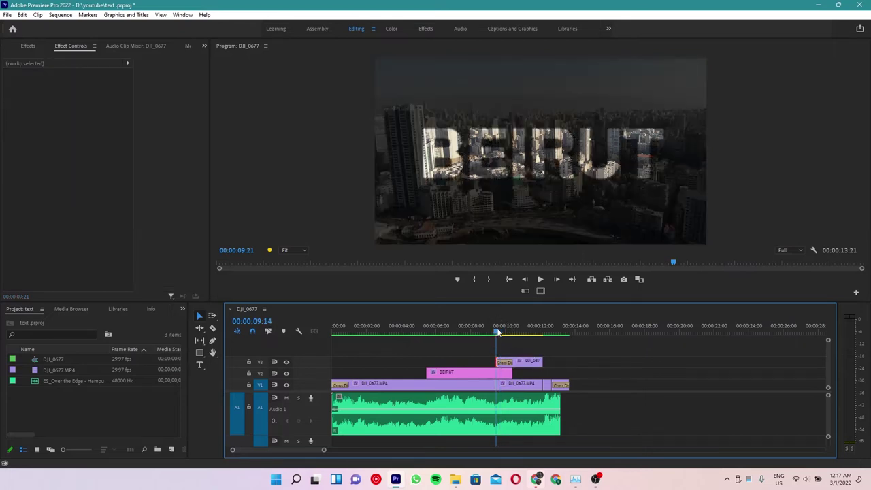
left_click_drag(498, 332, 488, 331)
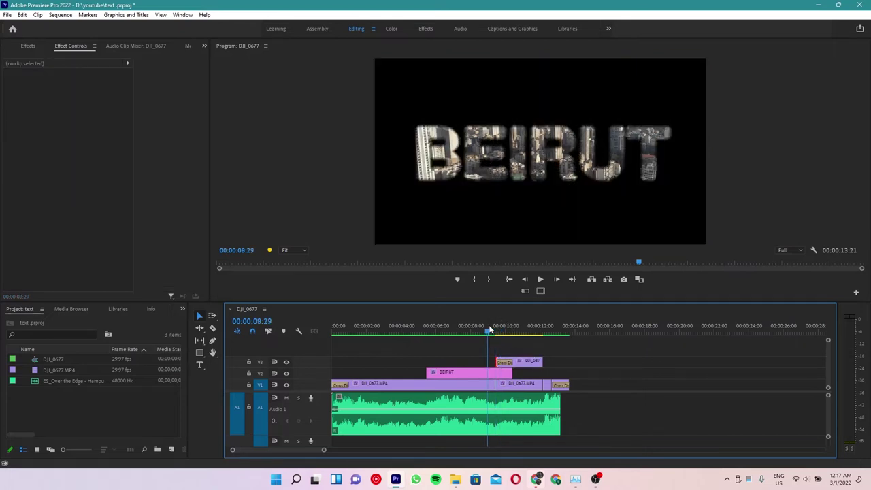
key("space")
key("space")
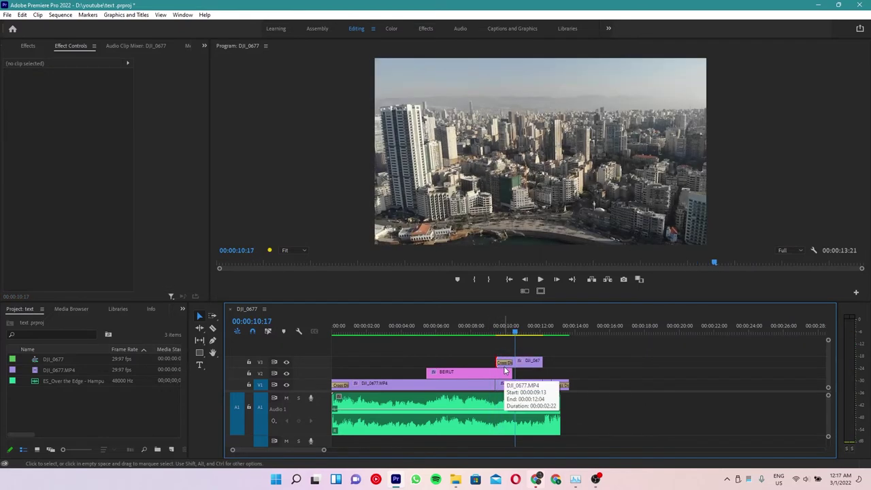
left_click(504, 363)
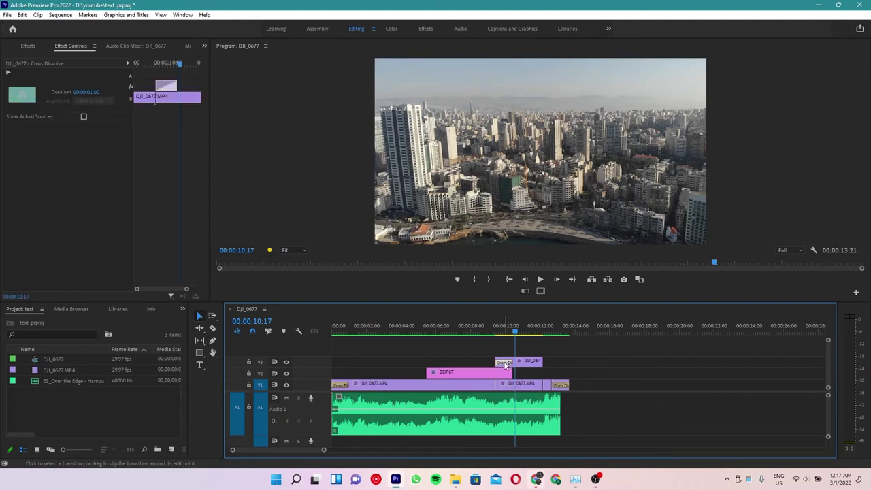
key("Delete")
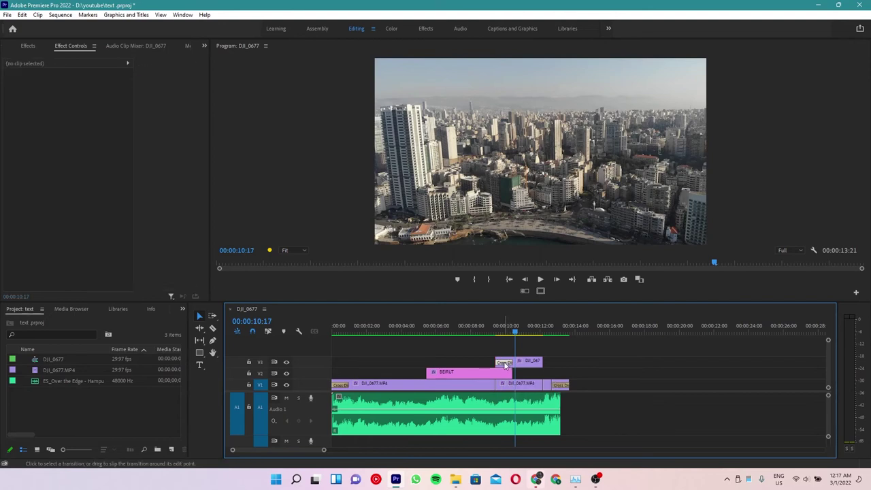
left_click(516, 361)
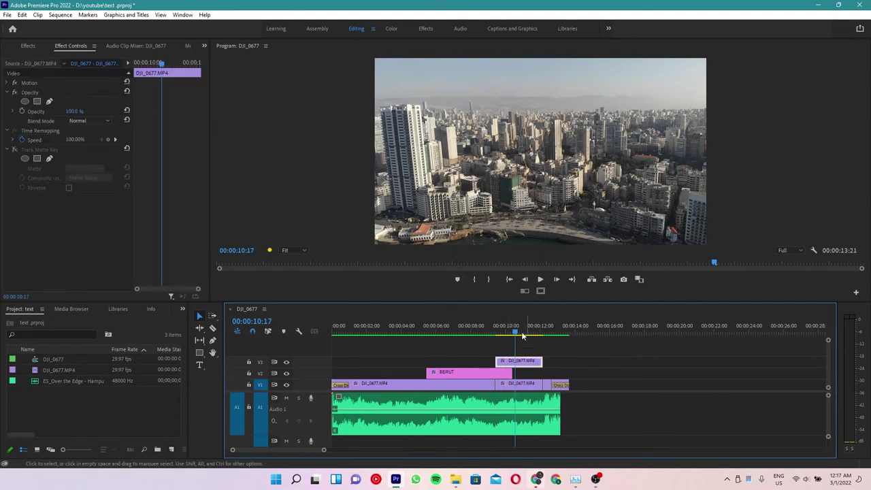
left_click(500, 332)
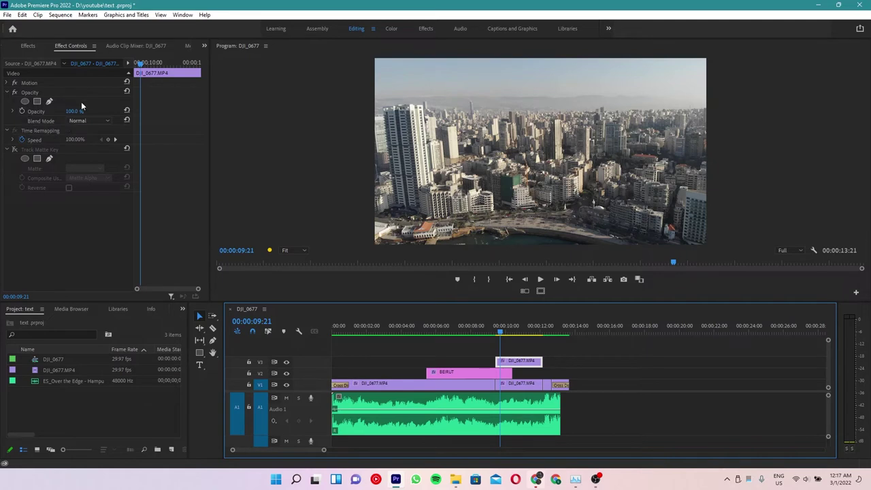
Keyframe the V3 drone clip's Opacity from 0% near 09:13 to 100% around 10:11
left_click_drag(73, 113, 34, 112)
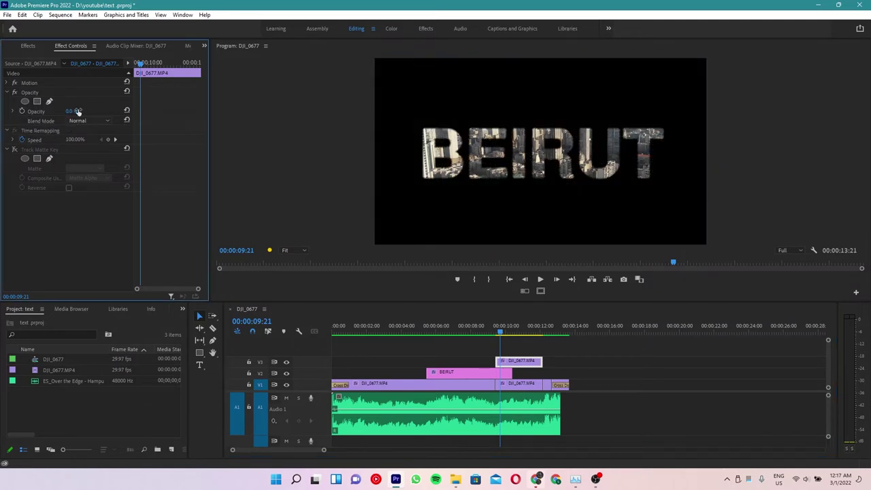
left_click(23, 112)
left_click(139, 110)
left_click(509, 329)
left_click_drag(70, 114, 110, 113)
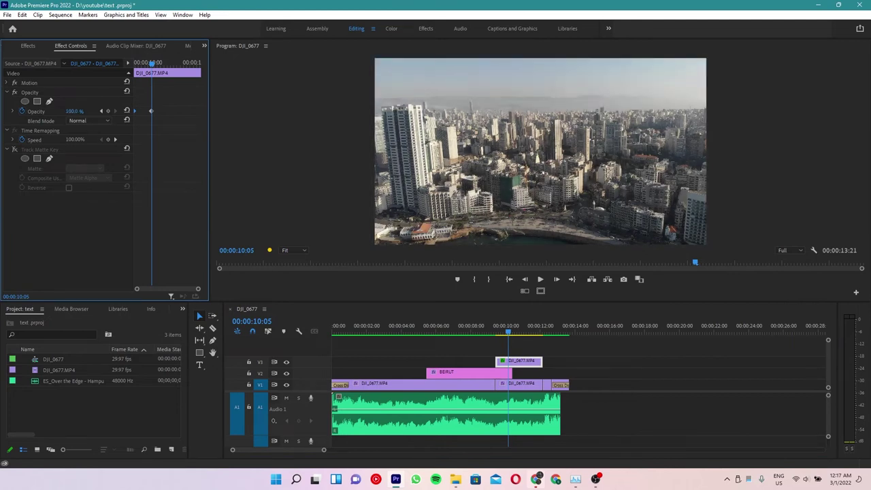
key("Right")
key("Right")
key("Right")
key("Right")
key("Right")
key("Right")
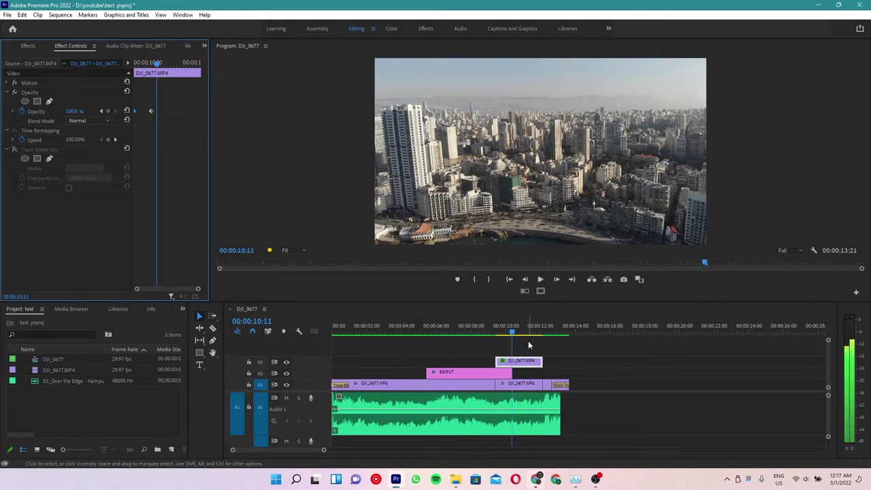
left_click_drag(153, 113, 158, 117)
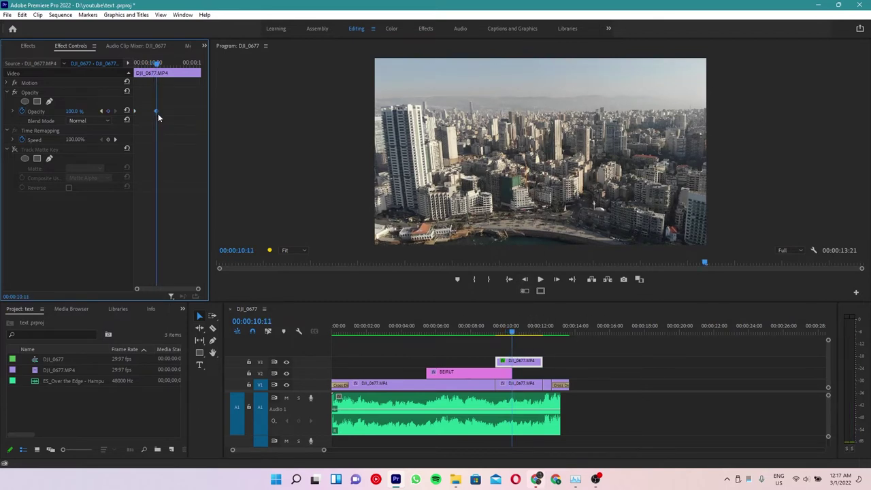
Preview the fade from the BEIRUT title into the city shot
left_click(493, 326)
key("space")
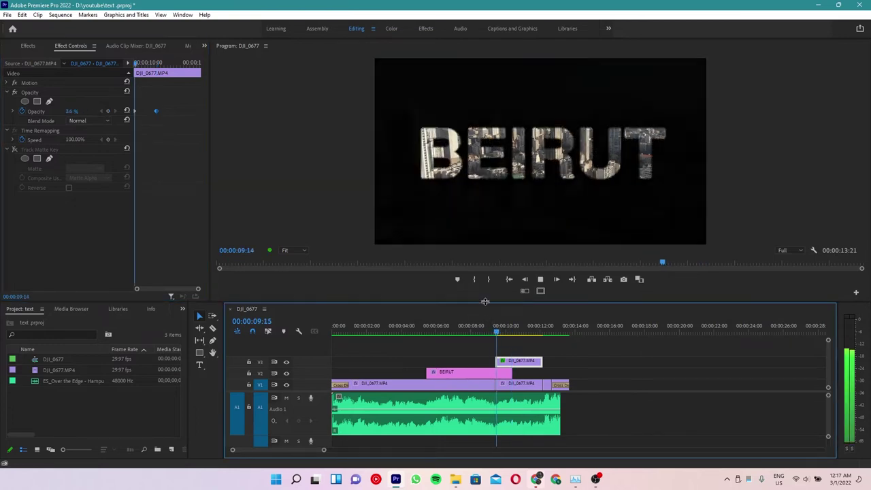
key("space")
left_click(488, 330)
key("space")
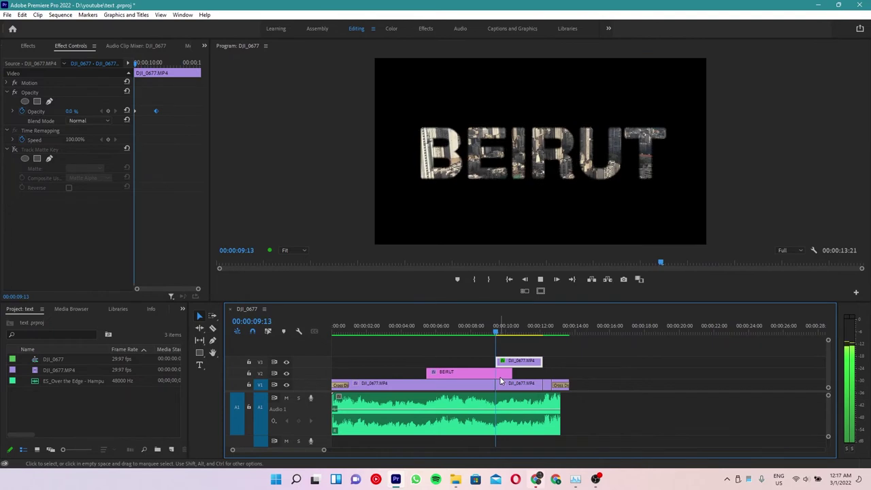
left_click(497, 331)
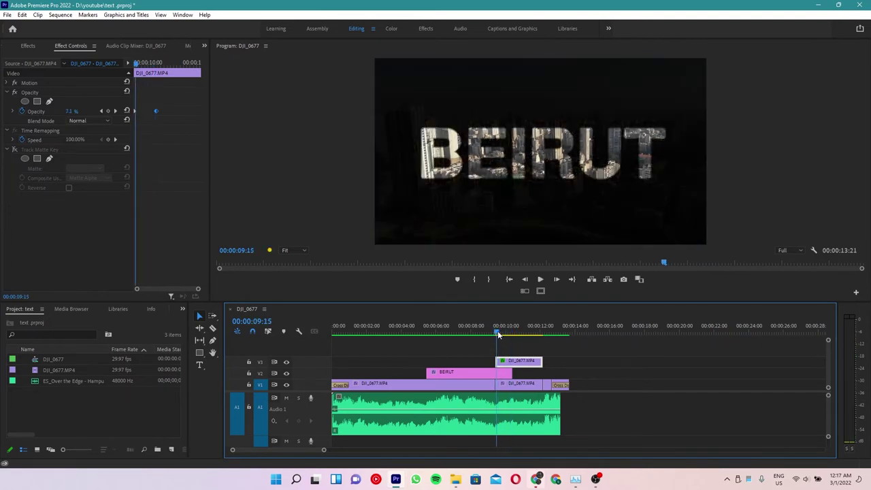
left_click(469, 372)
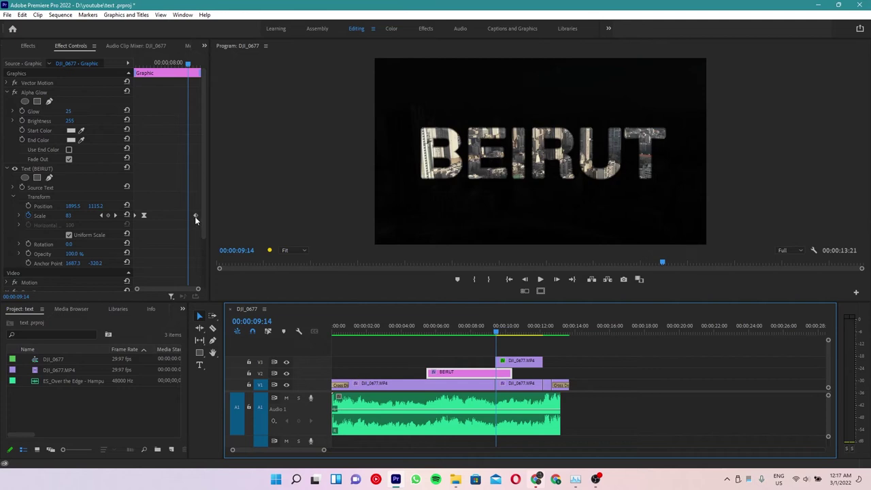
Retime the BEIRUT Scale keyframes so the title shrinks to 0 after 10:03
left_click_drag(195, 217, 186, 215)
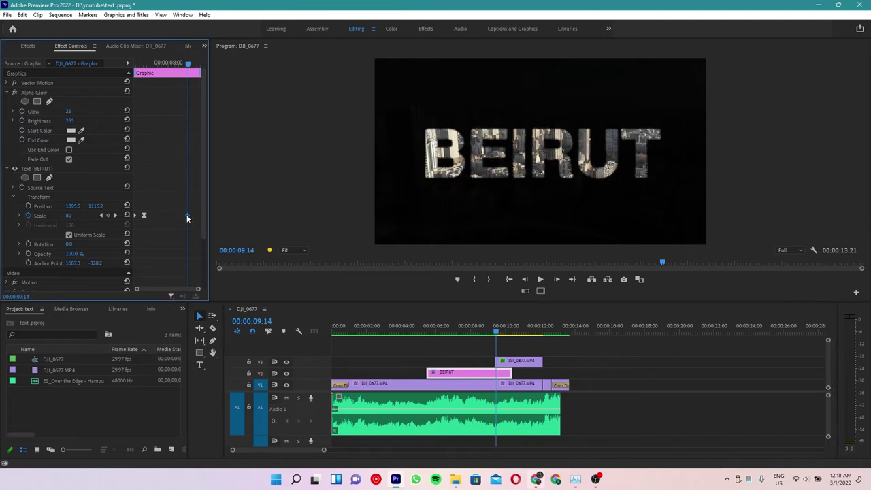
key("space")
left_click(69, 215)
type("0")
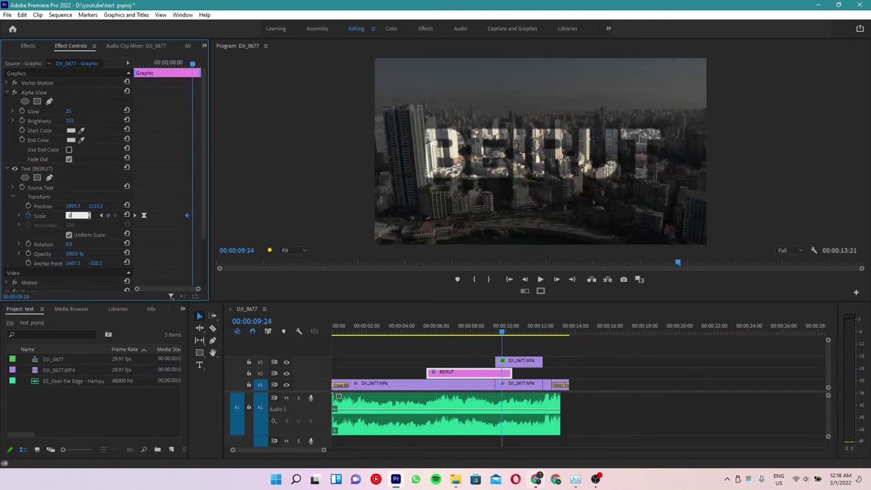
key("Return")
left_click_drag(194, 213, 200, 215)
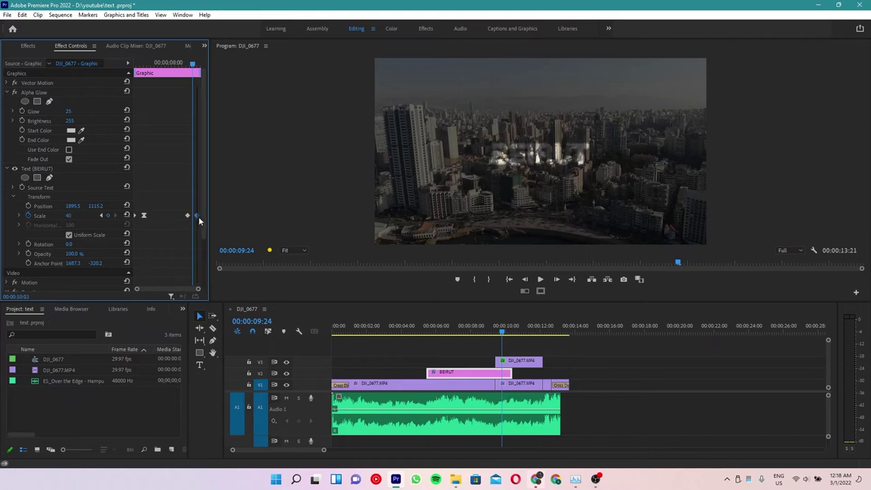
Replay the shrinking BEIRUT title from about 09:07 to check the animation
left_click(481, 326)
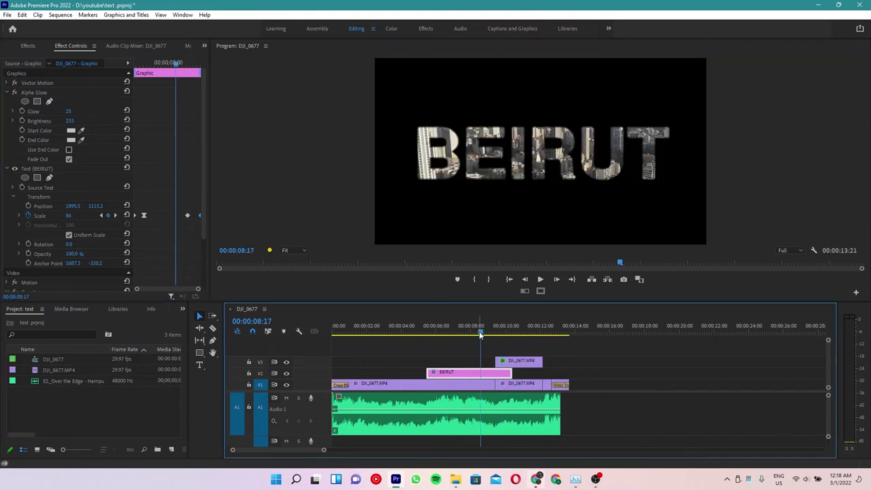
key("space")
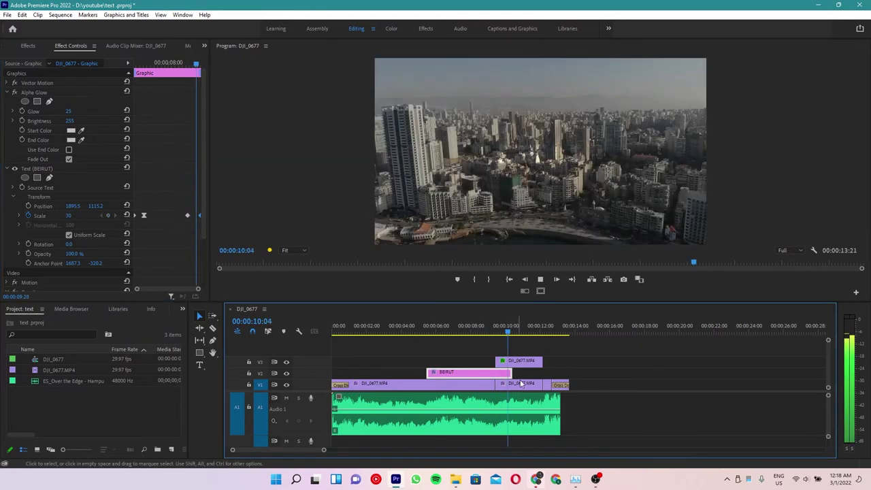
key("space")
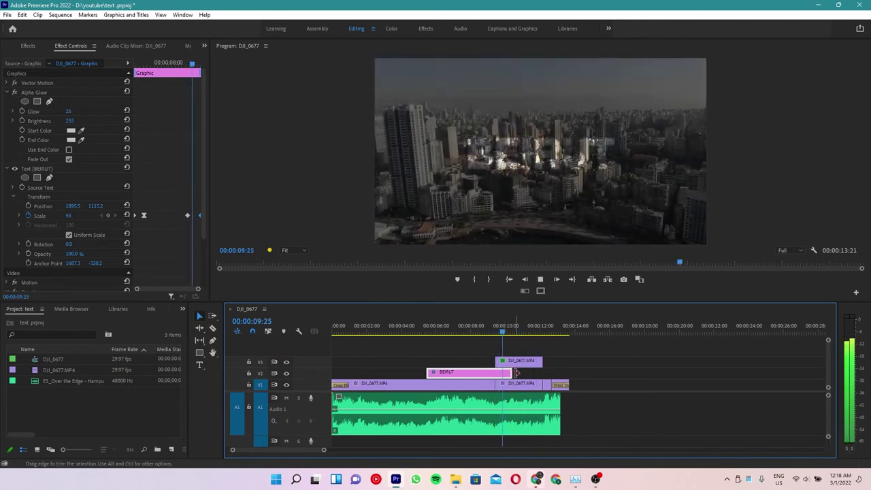
key("space")
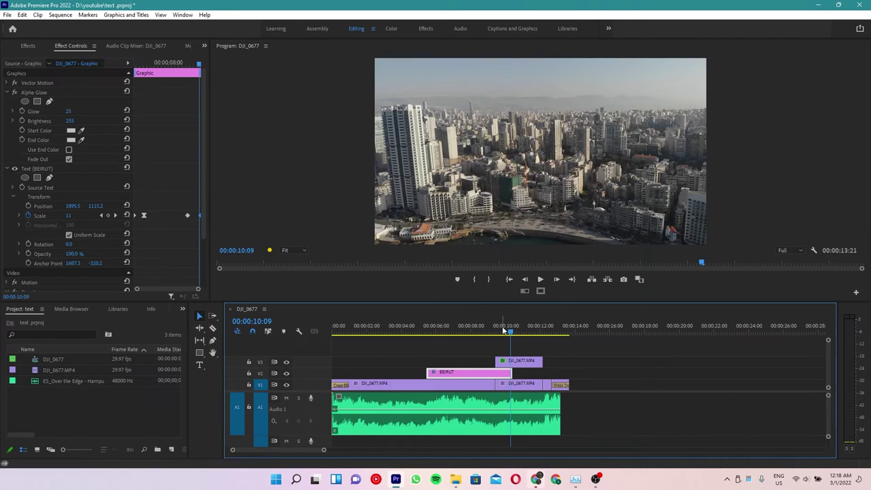
key("Up")
left_click(521, 375)
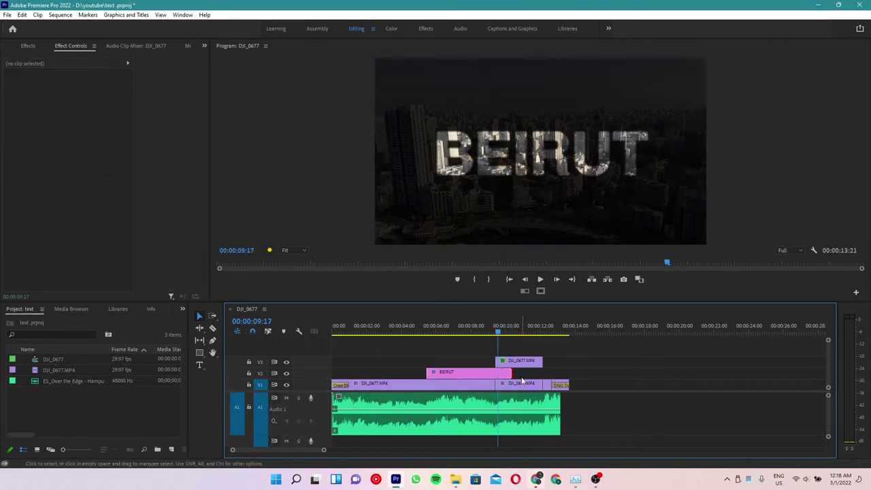
Add a default Cross Dissolve to the end of the BEIRUT title and preview it
key("ctrl+d")
key("space")
key("j")
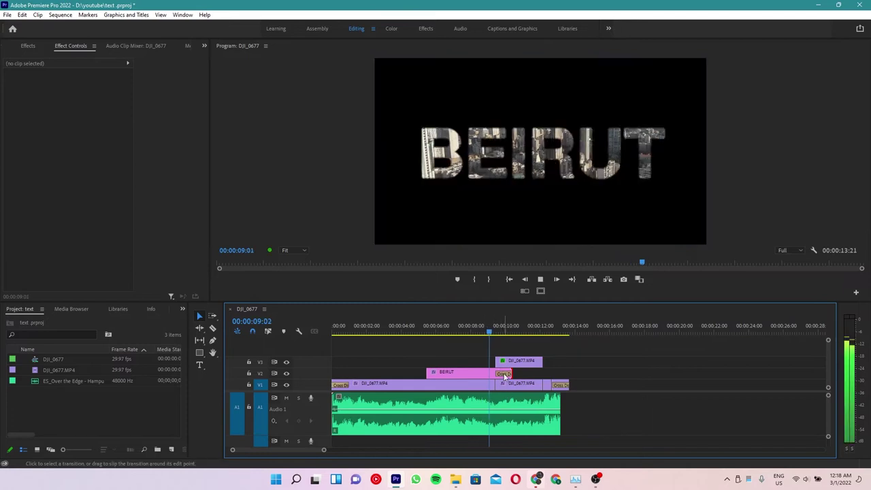
left_click(504, 374)
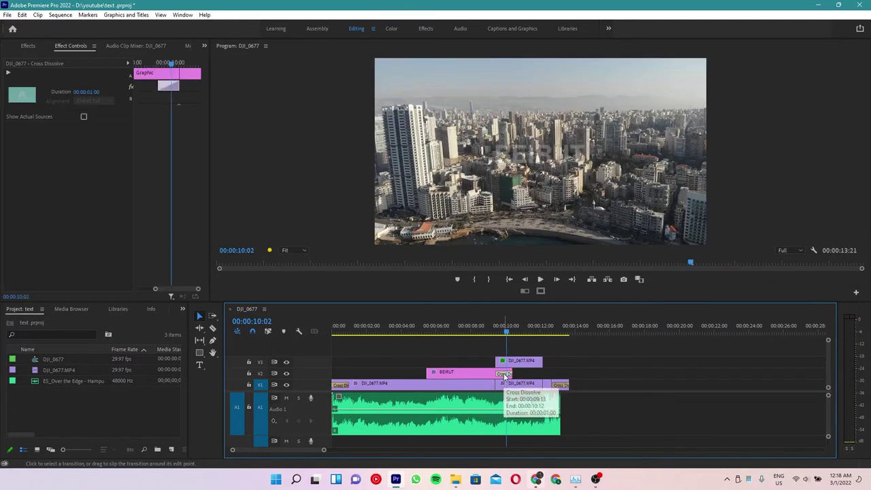
left_click(497, 328)
key("space")
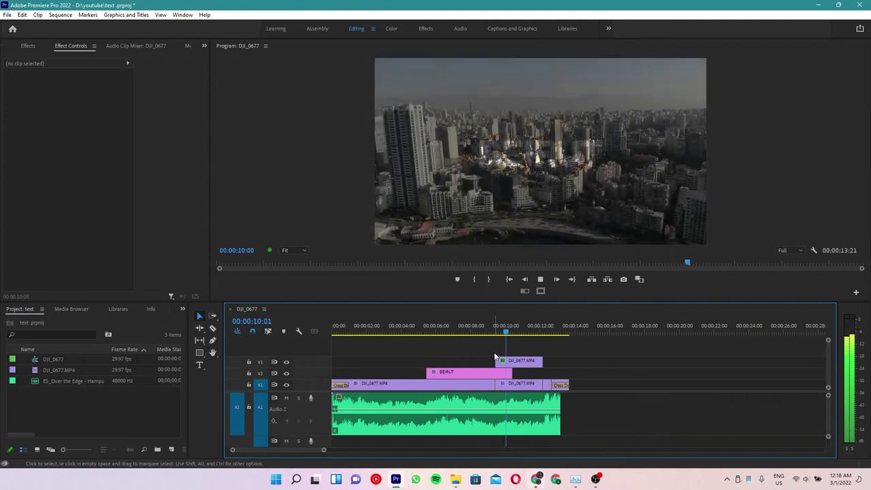
key("space")
Keyframe the BEIRUT title's Opacity from 100% at 09:14 to 0% at 10:02
left_click(501, 373)
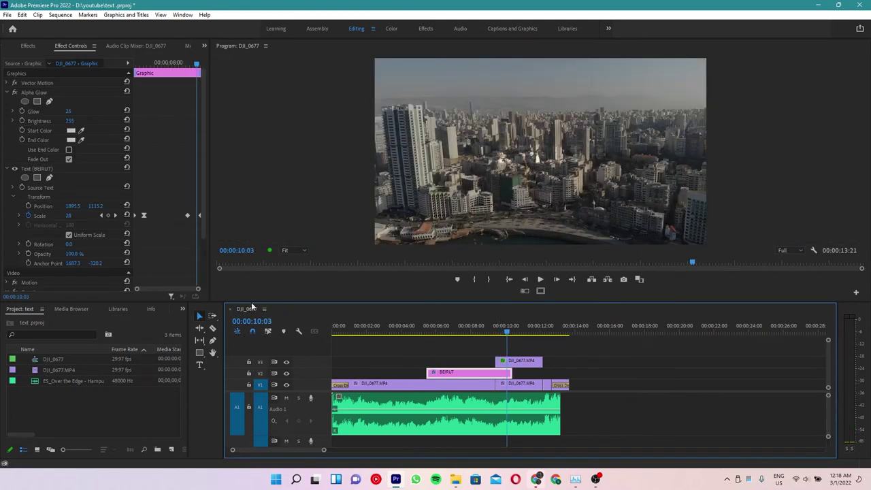
left_click(10, 172)
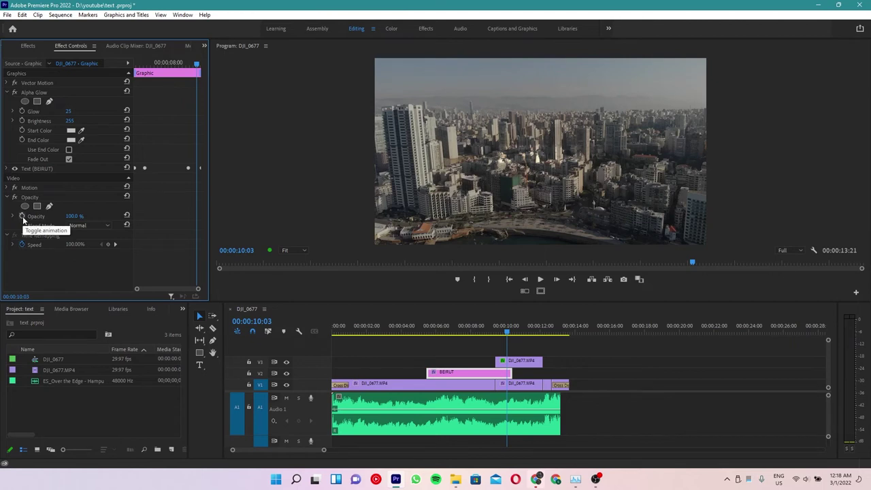
key("j")
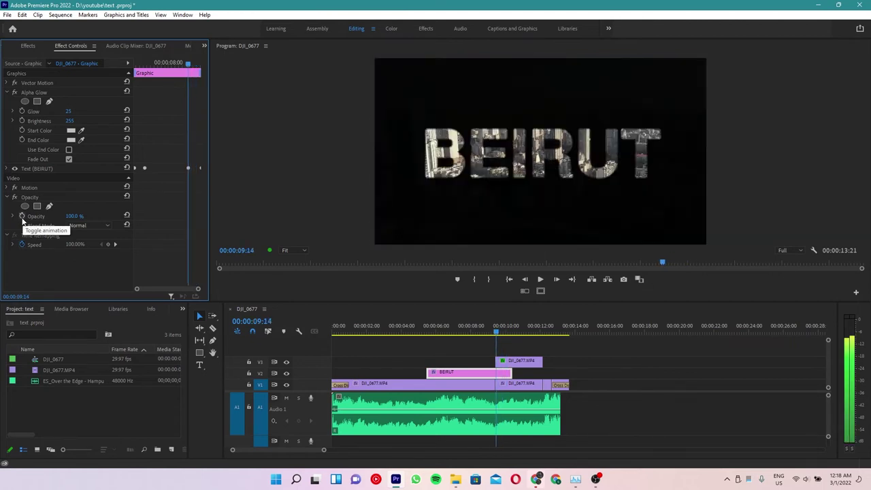
left_click(22, 216)
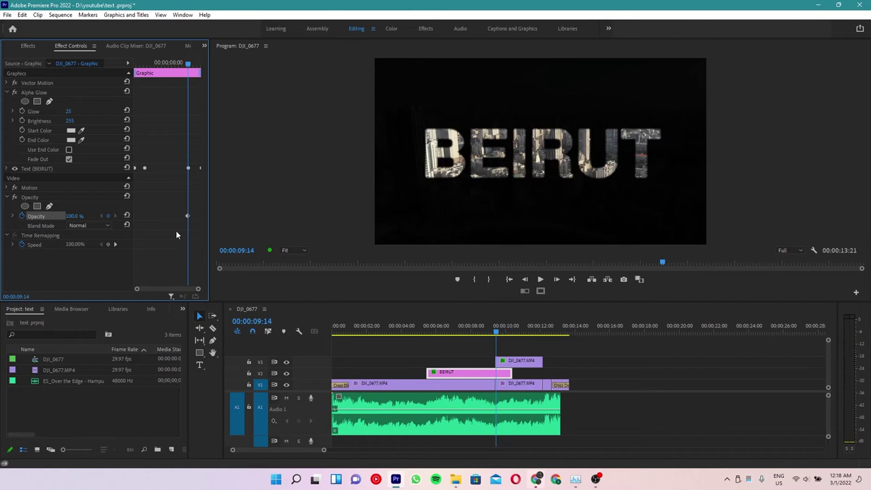
key("l")
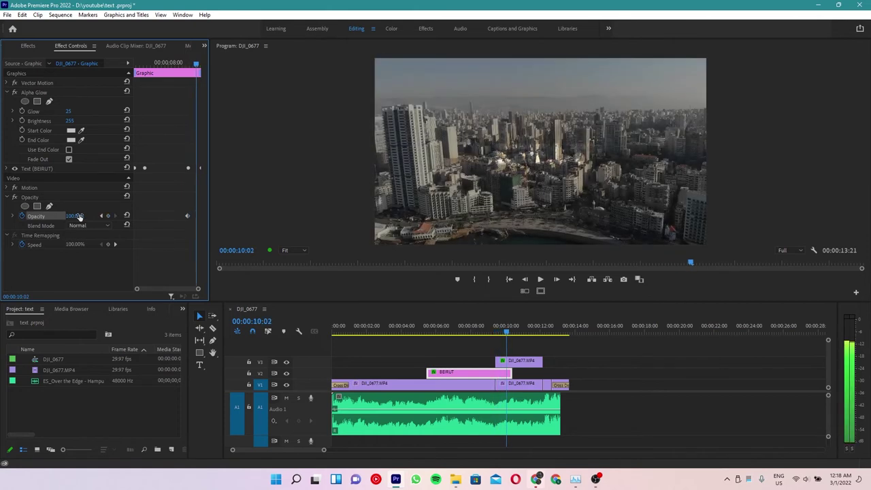
type("0")
key("Return")
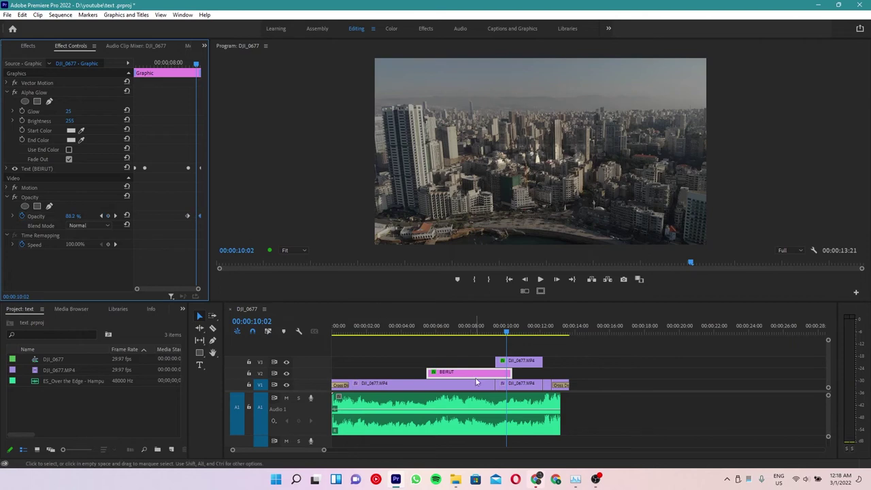
Play back and scrub the title fade-out around 00:00:10 to check it
left_click(480, 330)
key("space")
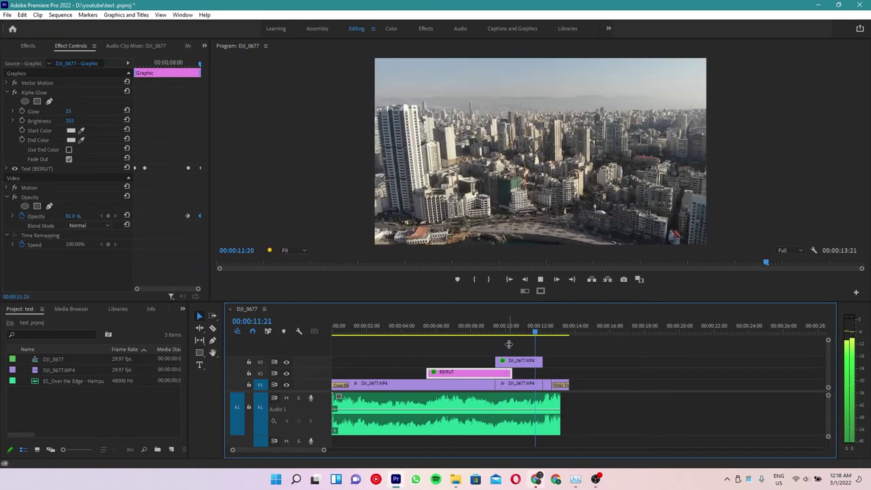
key("space")
left_click_drag(505, 322, 485, 327)
key("space")
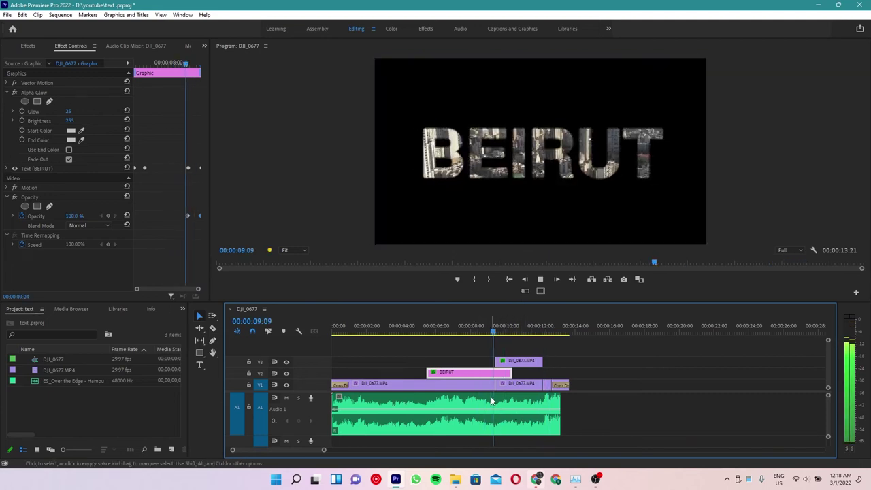
key("space")
left_click_drag(502, 336, 506, 350)
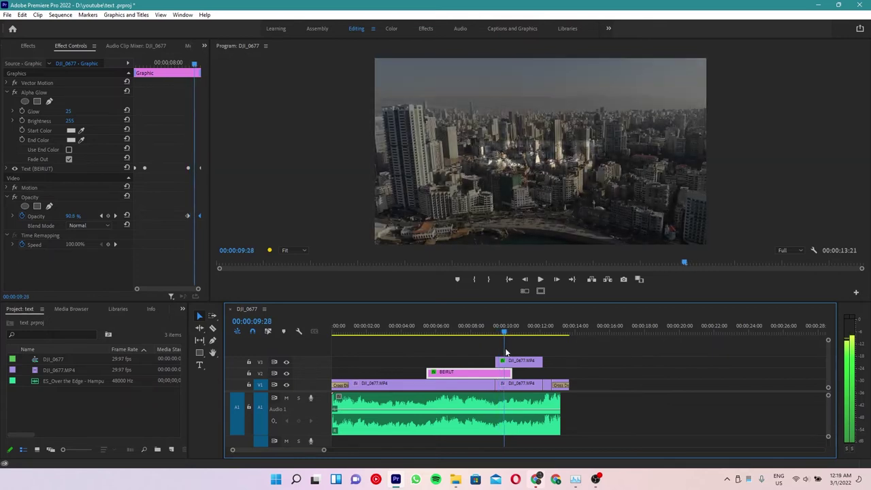
Set the upper V3 drone clip's Scale to 120
left_click(520, 361)
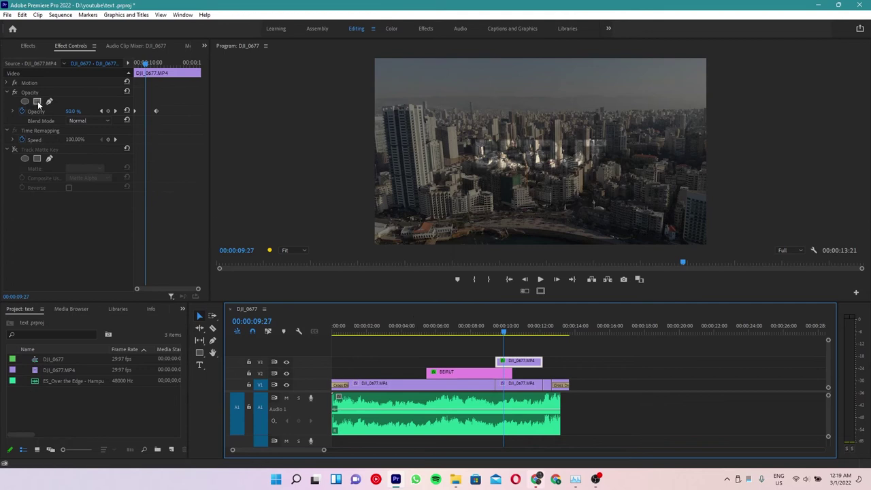
left_click(7, 92)
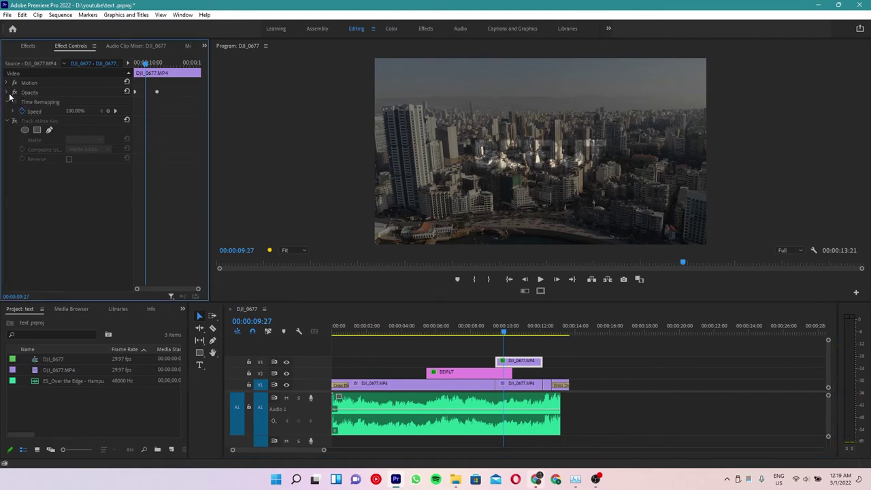
left_click(7, 83)
left_click(77, 100)
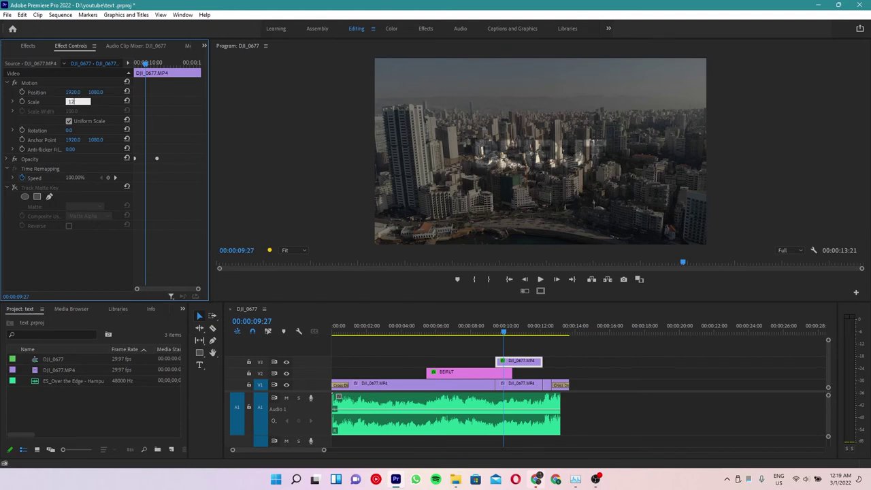
type("0")
key("Return")
Enlarge the lower drone clip to 120 scale and keyframe it at the clip start
left_click(505, 385)
left_click(73, 101)
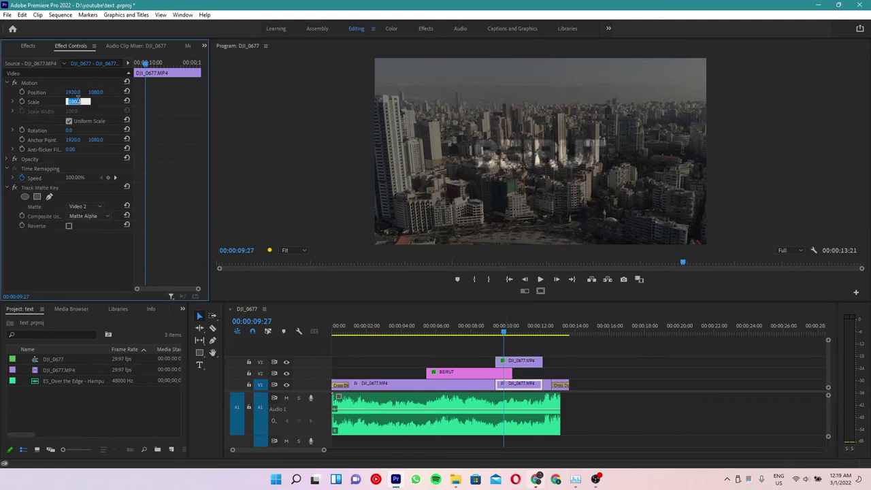
type("120")
key("Return")
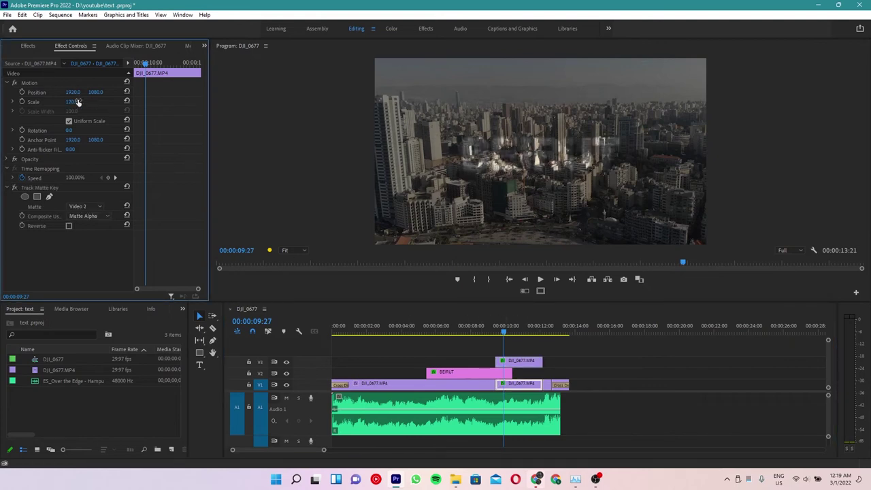
left_click(22, 102)
left_click_drag(144, 101, 111, 122)
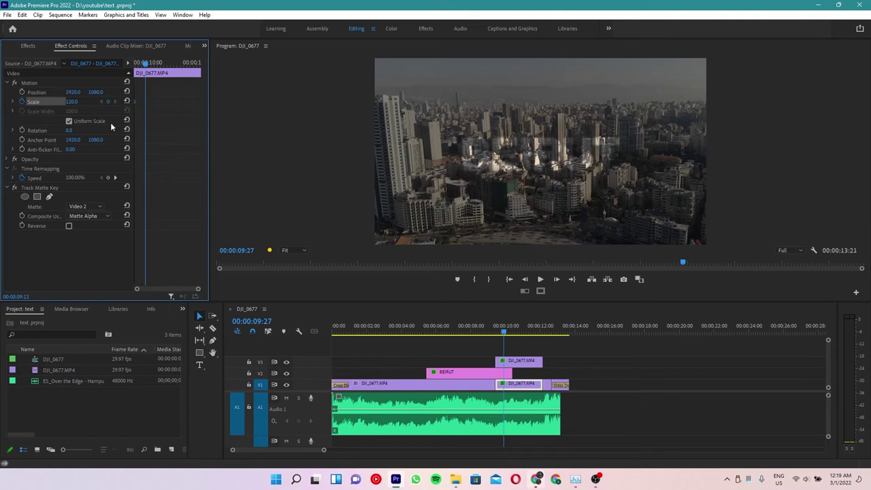
Start a Scale keyframe on the upper V3 clip, move it earlier, and reset its scale
left_click(511, 361)
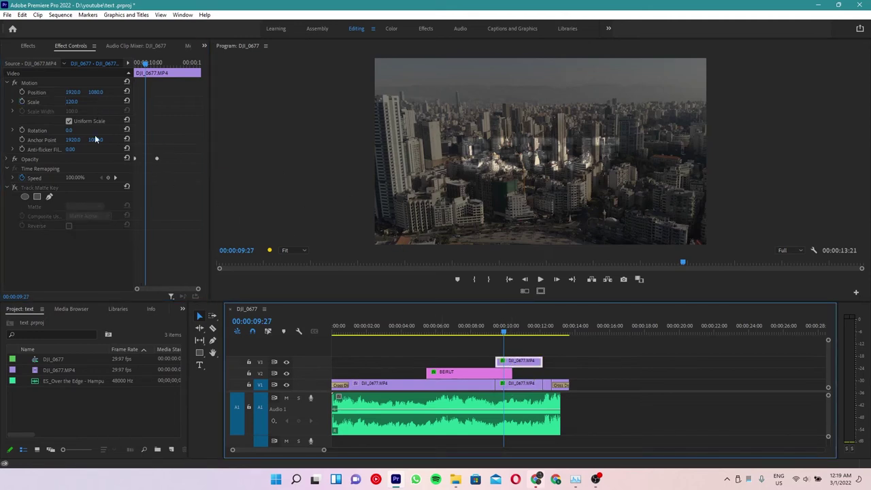
left_click(23, 101)
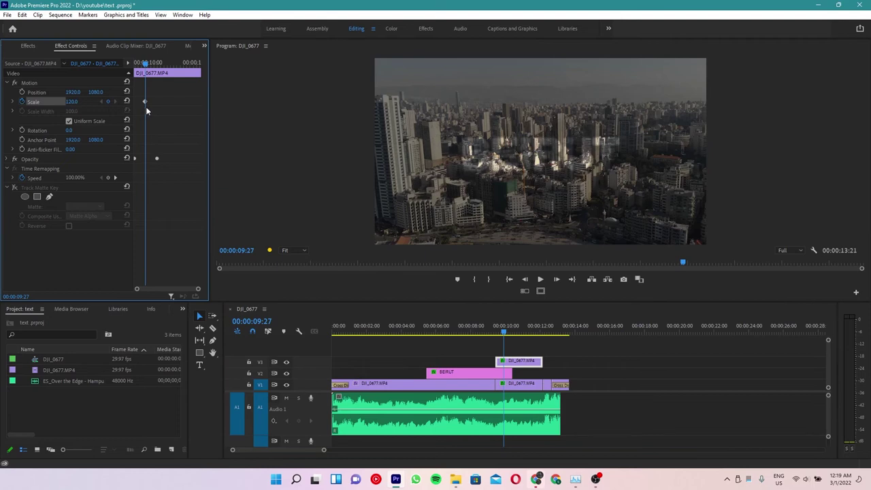
left_click_drag(145, 101, 47, 95)
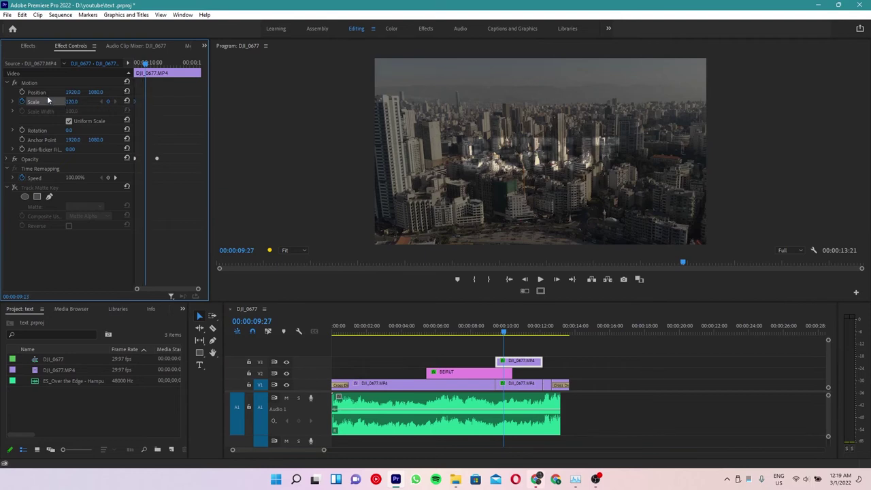
left_click(128, 101)
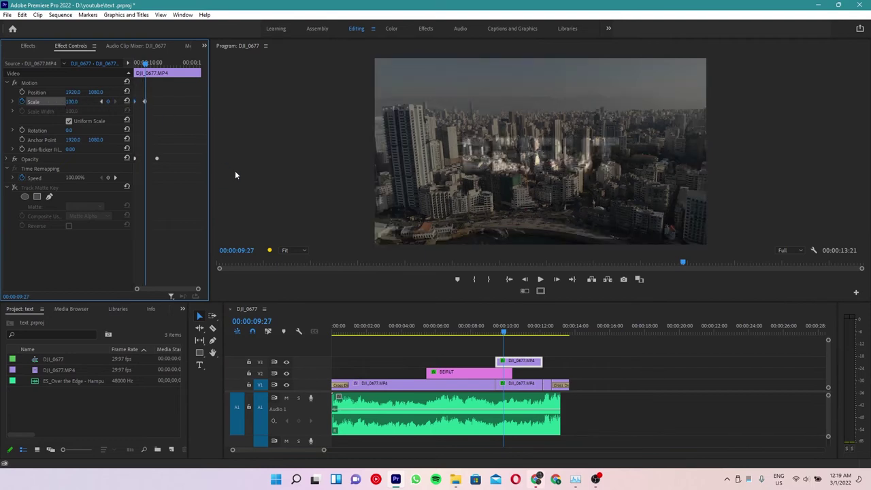
Add Scale keyframes so the drone footage reaches 100 scale at 00:00:10:09
left_click(514, 387)
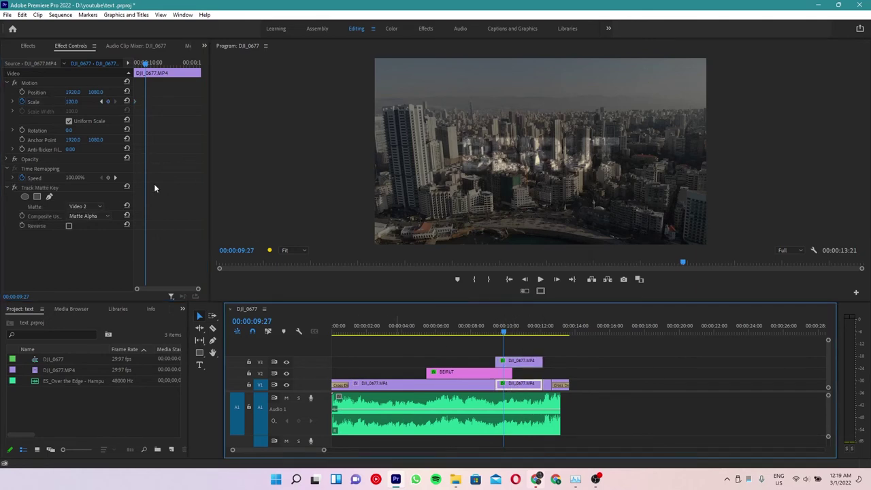
left_click(126, 101)
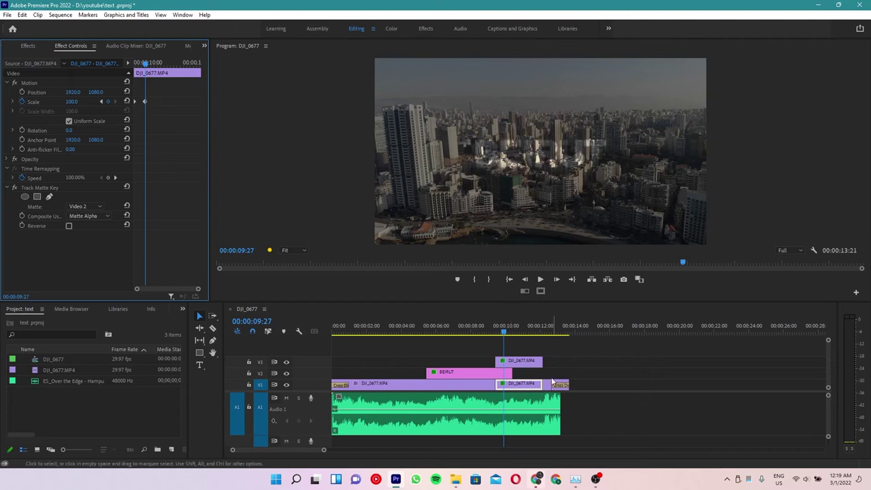
left_click(513, 333)
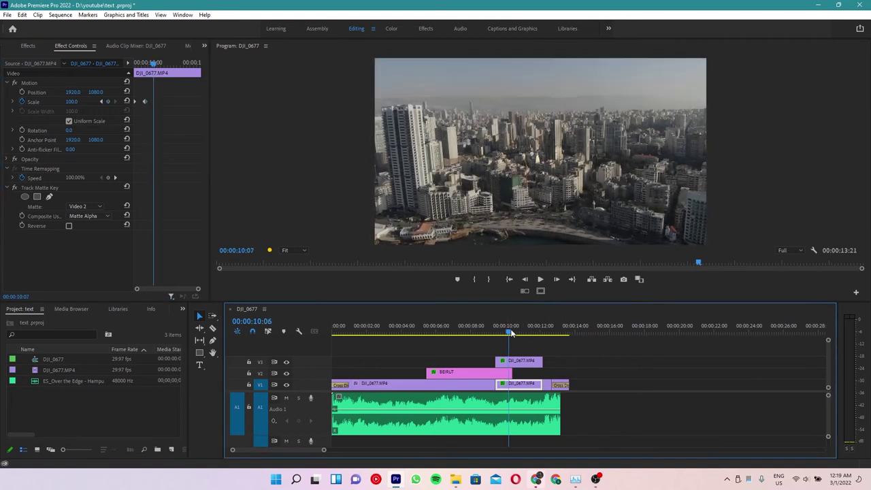
left_click(145, 100)
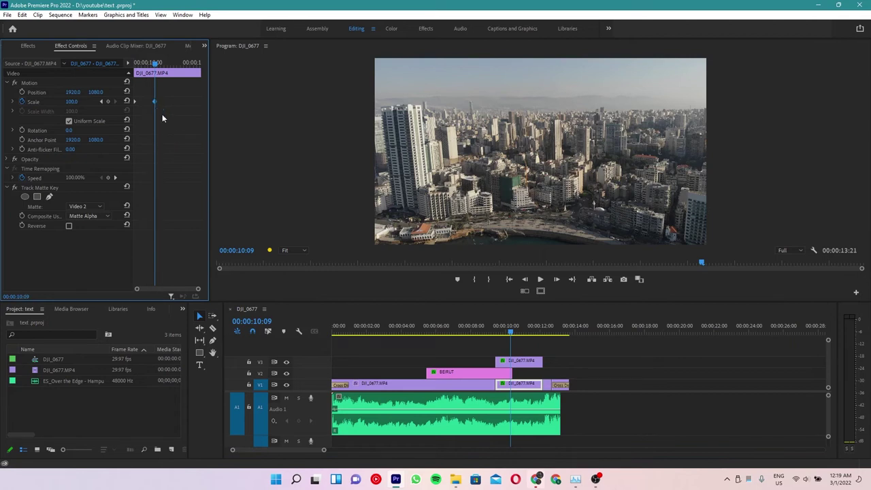
left_click(502, 364)
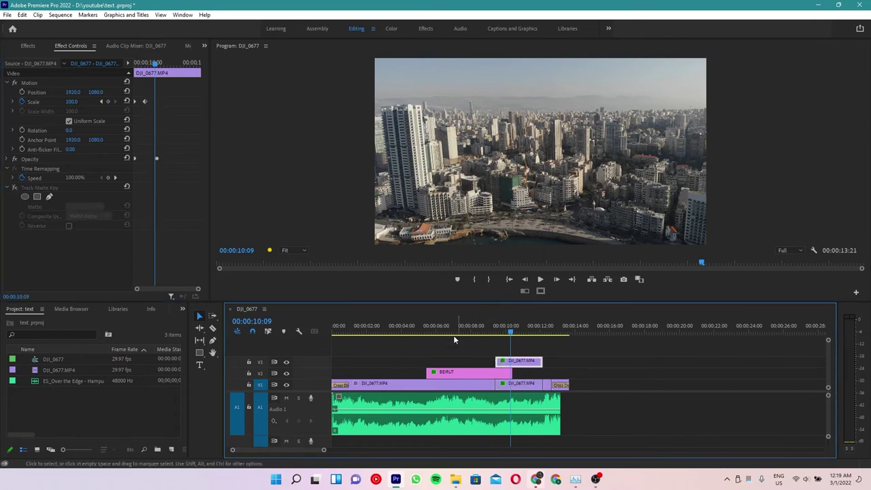
left_click(145, 101)
left_click_drag(152, 101, 154, 102)
Review the title zoom in playback, then select the first V1 drone clip's Scale value
left_click(499, 328)
key("space")
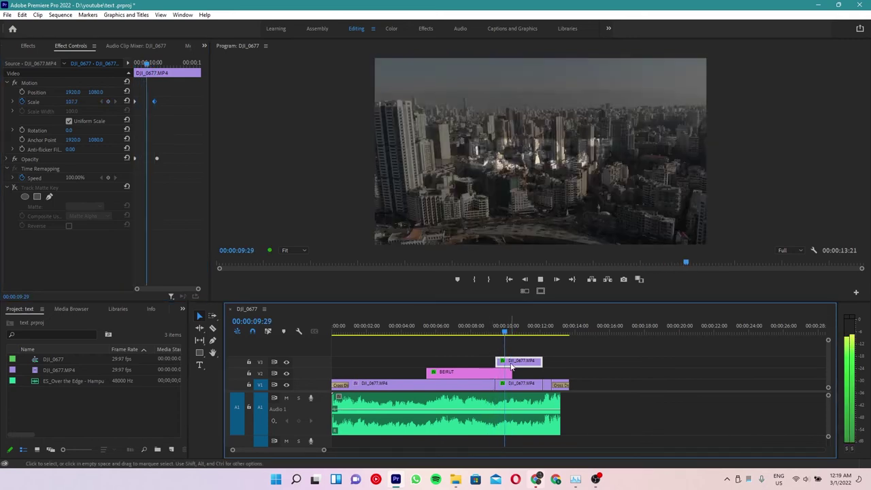
left_click(488, 326)
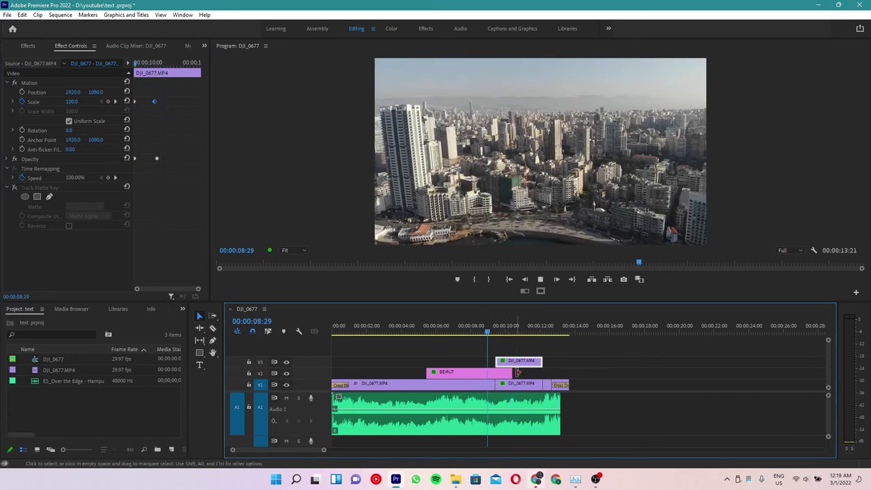
key("space")
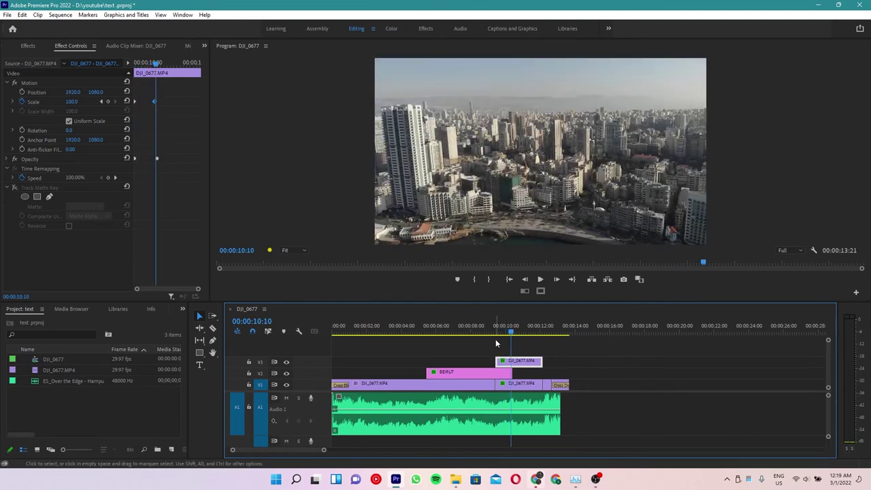
left_click(483, 326)
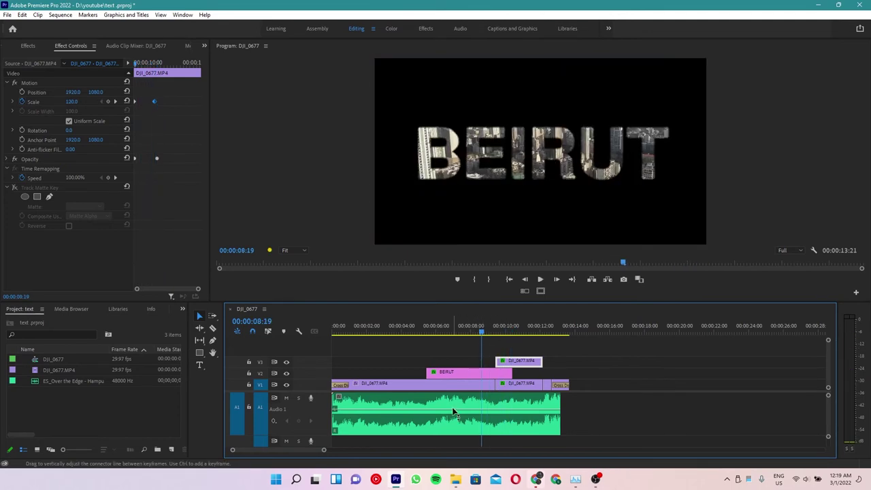
left_click_drag(426, 328, 417, 334)
left_click(398, 386)
left_click(72, 101)
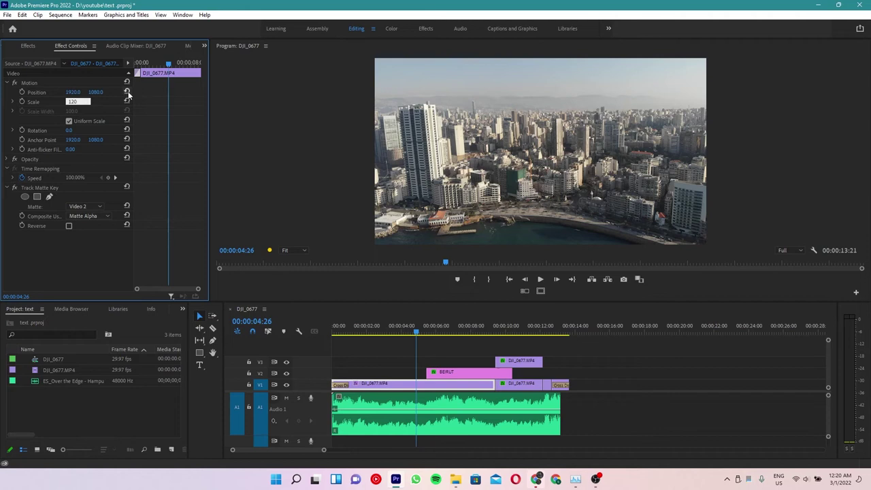
type("1")
Animate the first V1 clip's Scale from 100 to 120, moving the 120 keyframe to the clip end
key("Return")
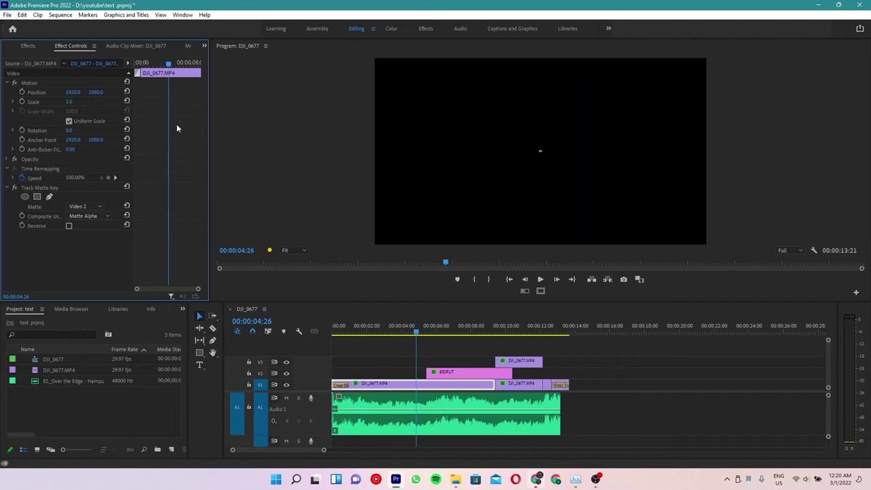
left_click(69, 102)
type("100")
key("Return")
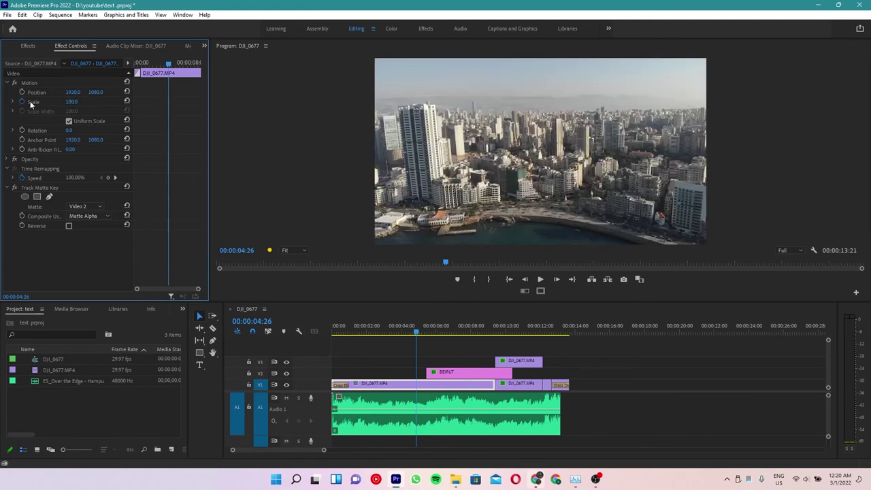
left_click(23, 102)
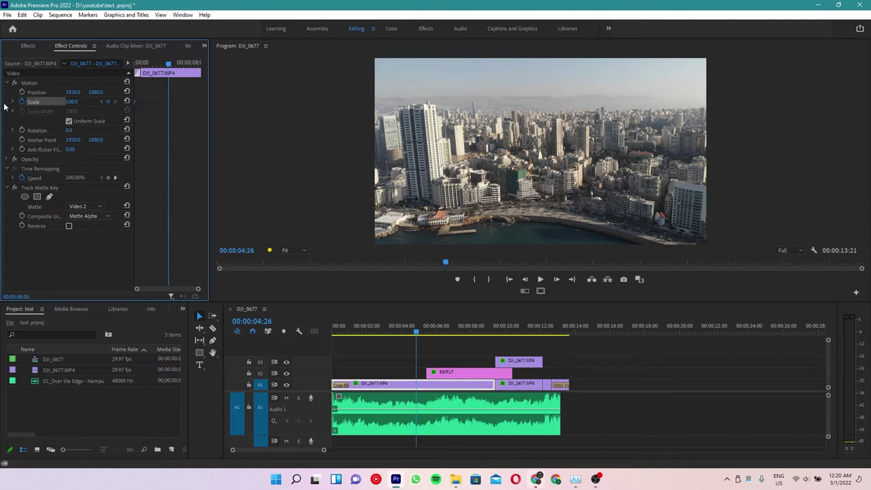
left_click(77, 101)
type("120")
key("Return")
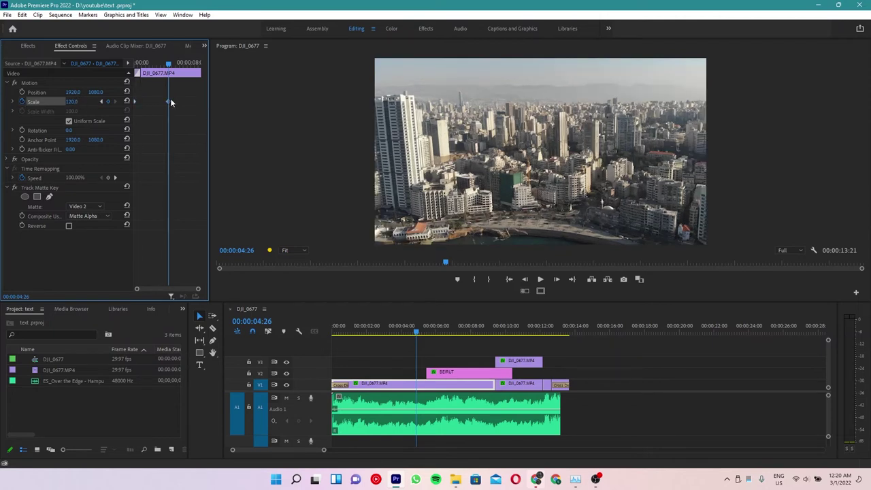
left_click_drag(171, 103, 388, 175)
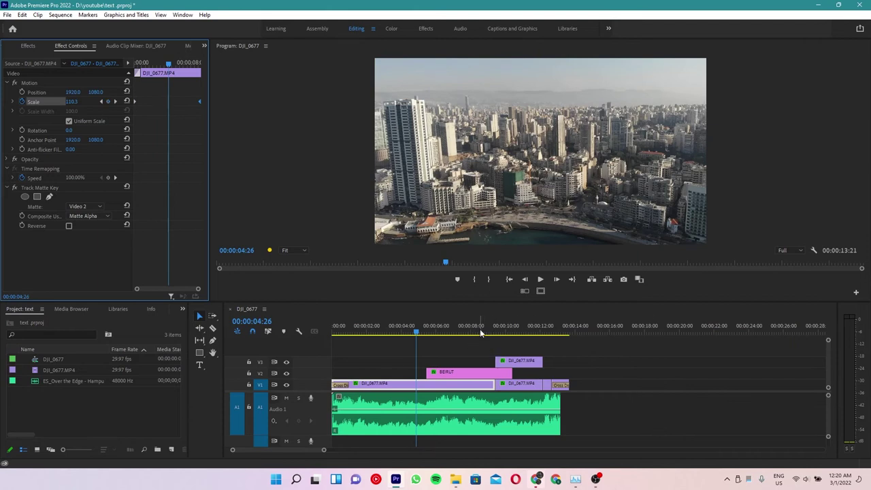
Preview the zoom leading into the BEIRUT title around 00:00:10:01
left_click(480, 329)
key("space")
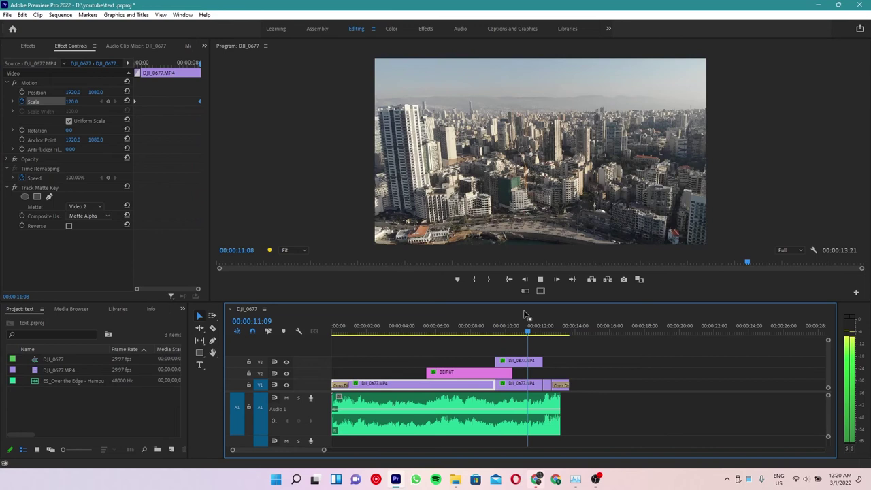
key("space")
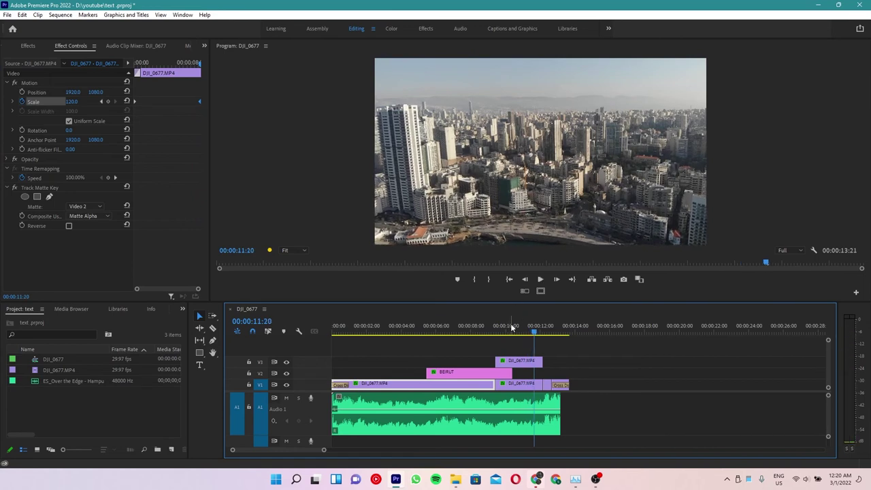
left_click_drag(494, 333, 505, 356)
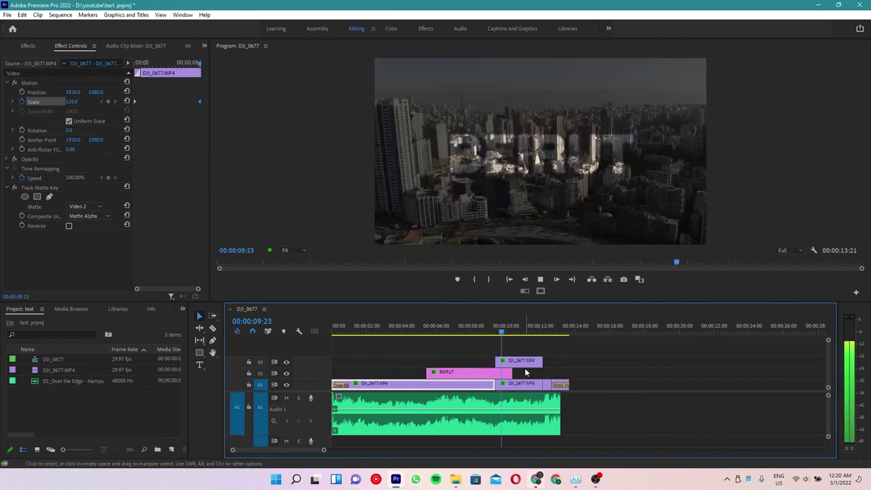
Move the upper V3 clip's Scale keyframe to 00:00:10:01 and replay the title sequence
left_click(515, 362)
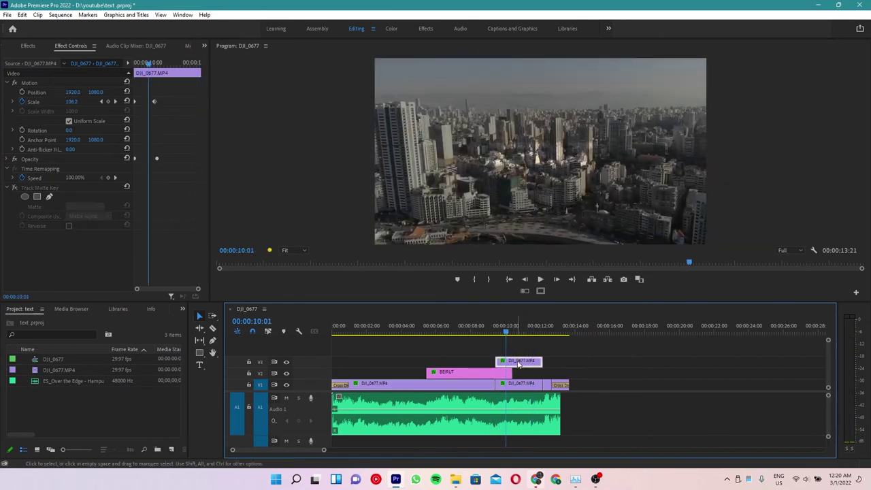
left_click_drag(155, 104, 149, 103)
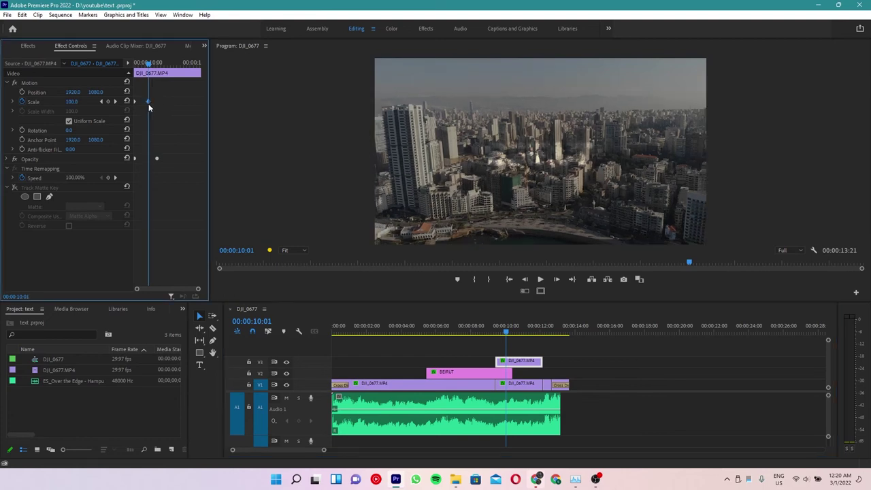
left_click(514, 386)
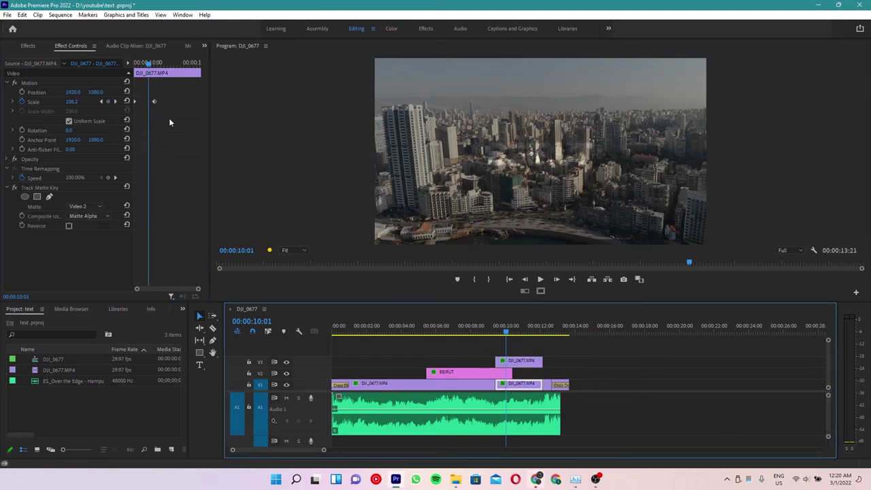
left_click_drag(506, 332, 481, 331)
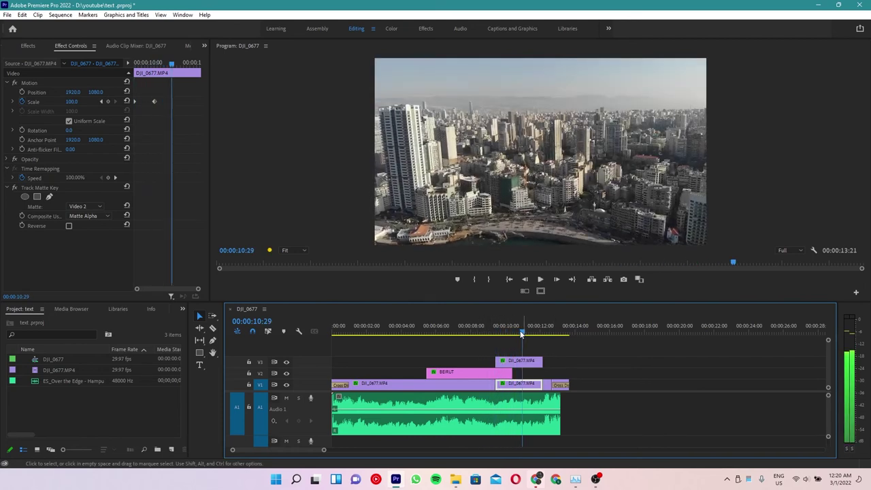
key("space")
key("space")
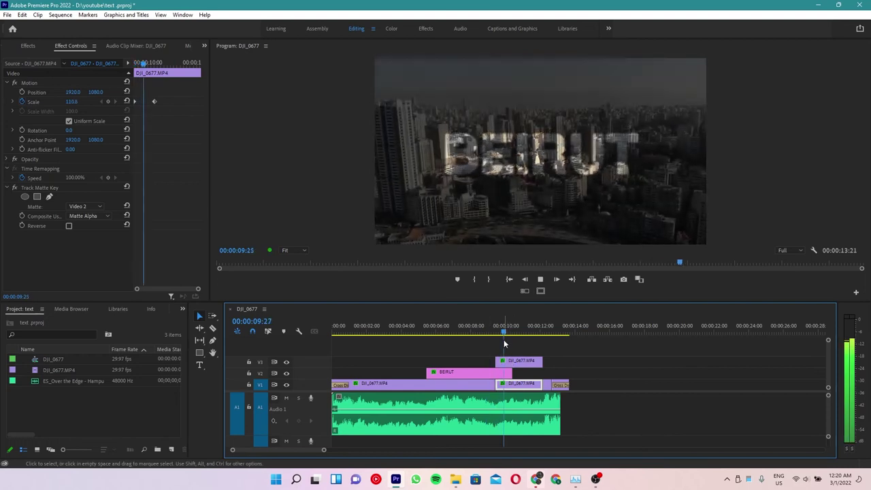
left_click(508, 329)
left_click_drag(508, 328, 488, 325)
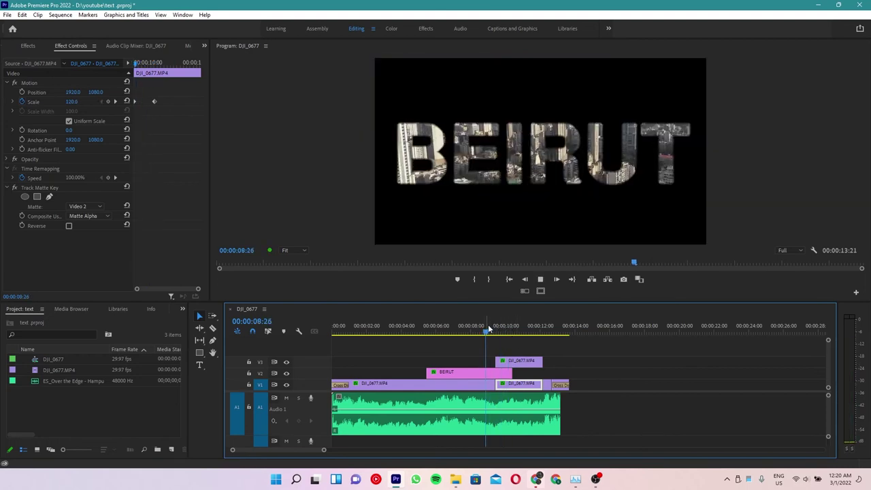
key("space")
key("space")
Reset the V3 clip's Scale keyframe to 100 and replay the title-to-city zoom
left_click(517, 361)
left_click_drag(146, 101, 144, 102)
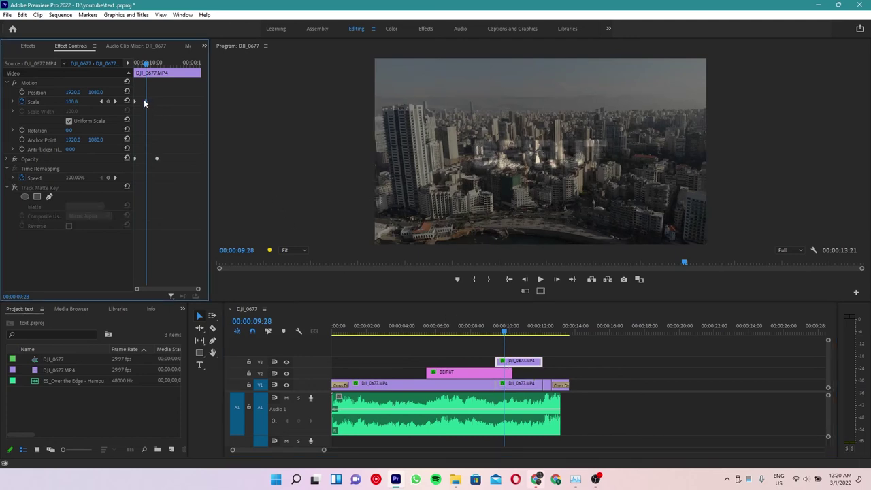
left_click(501, 333)
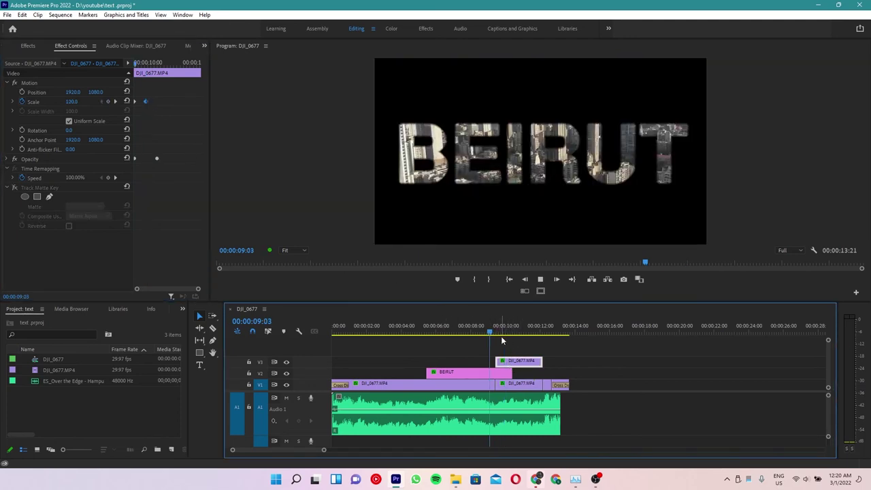
key("space")
key("space")
left_click(501, 334)
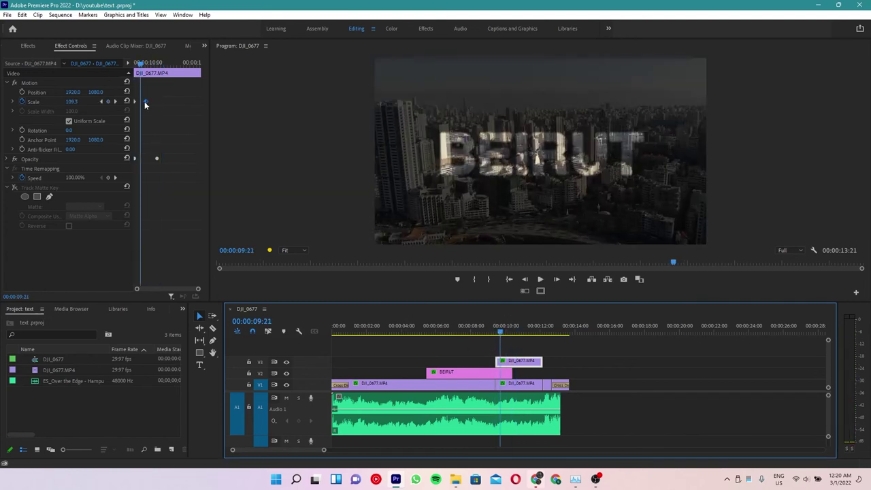
Shift the end zoom keyframe to 00:00:09:21 and preview the retimed zoom
left_click_drag(145, 102, 140, 101)
left_click(581, 364)
key("space")
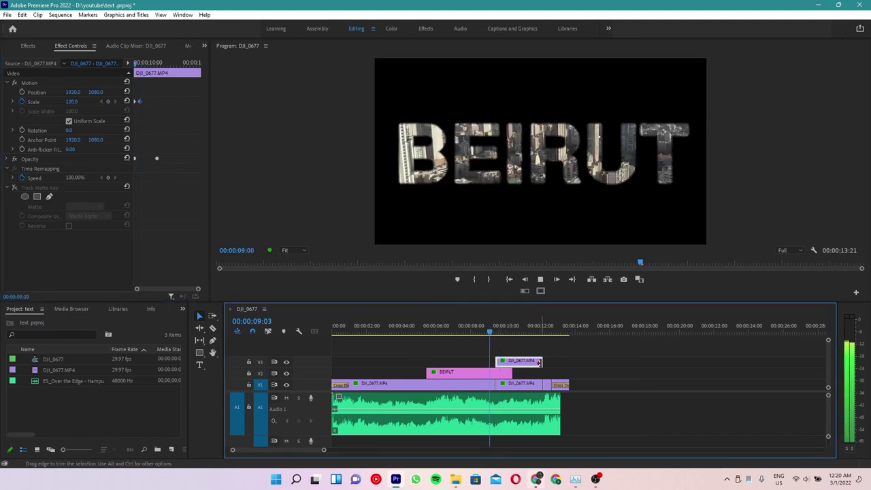
key("space")
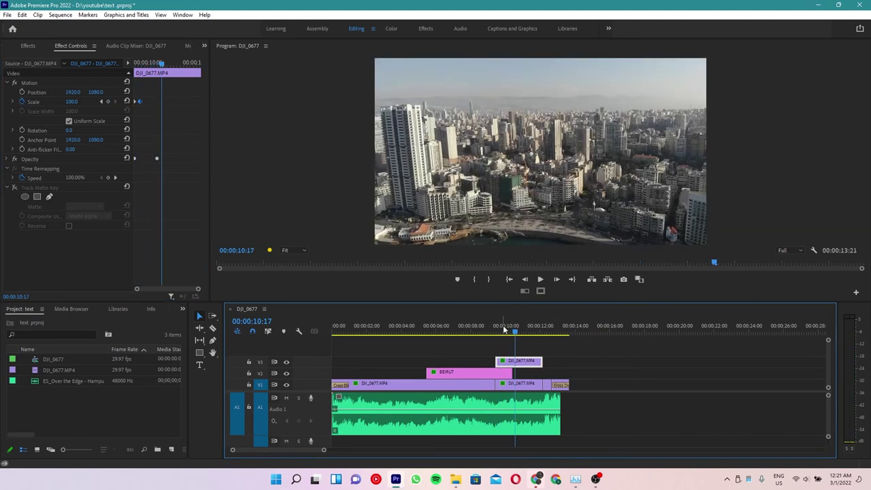
left_click(493, 329)
key("space")
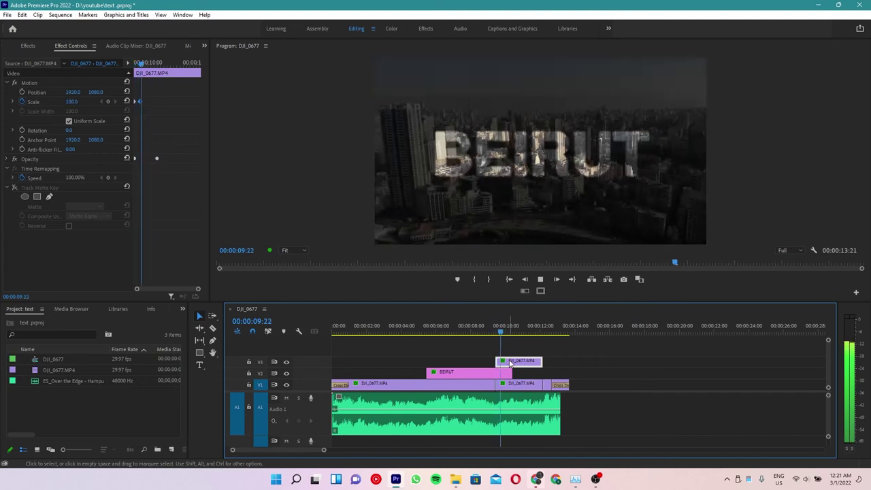
key("space")
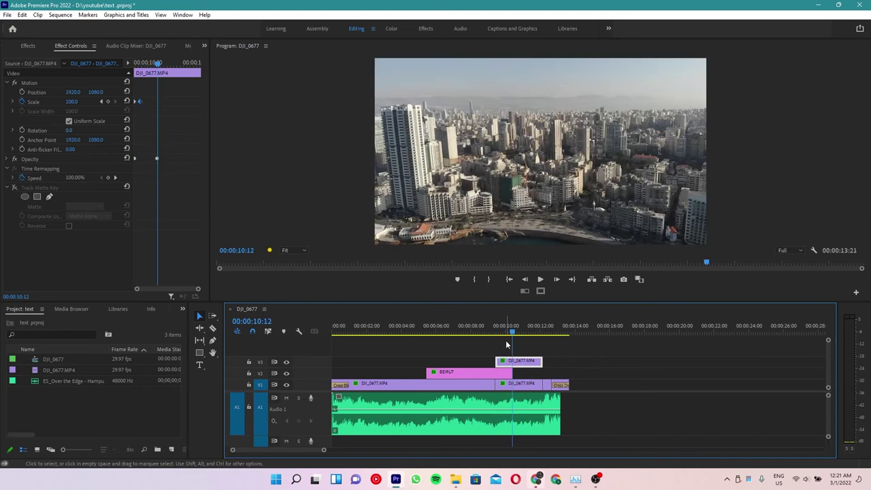
Replay the sequence from about five seconds, leaving the playhead at 00:00:10:11
left_click(498, 329)
key("space")
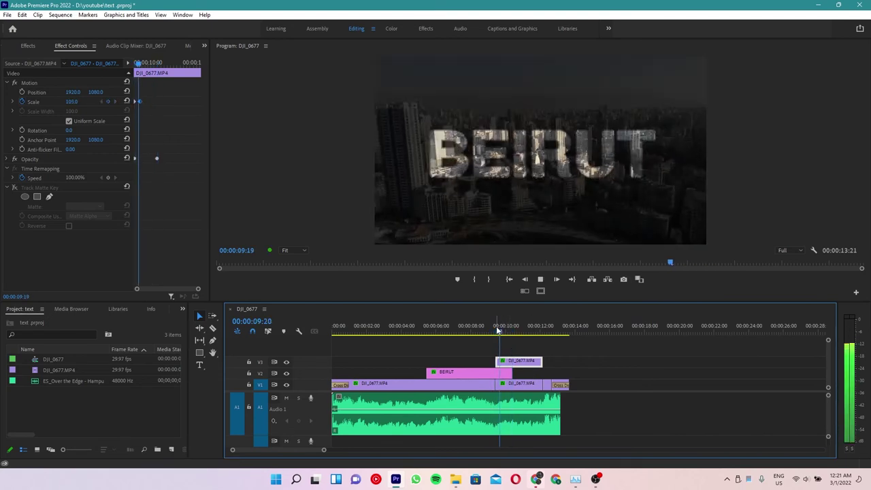
key("space")
left_click(419, 329)
key("space")
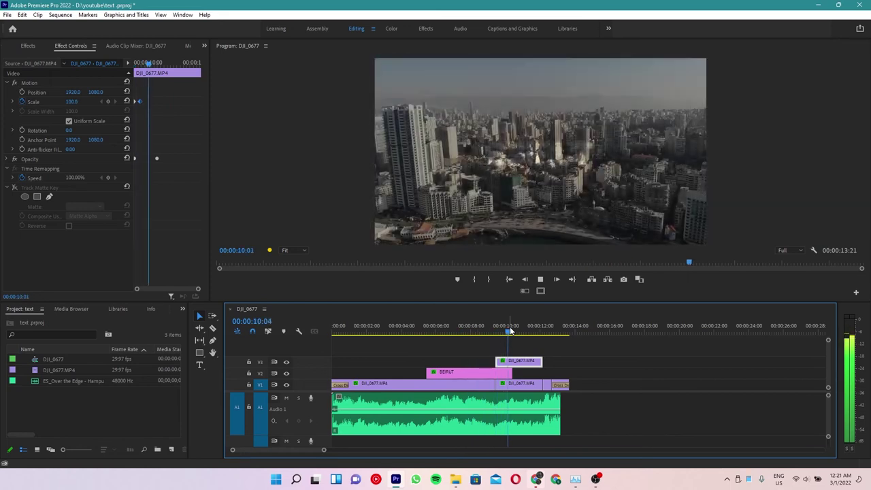
key("space")
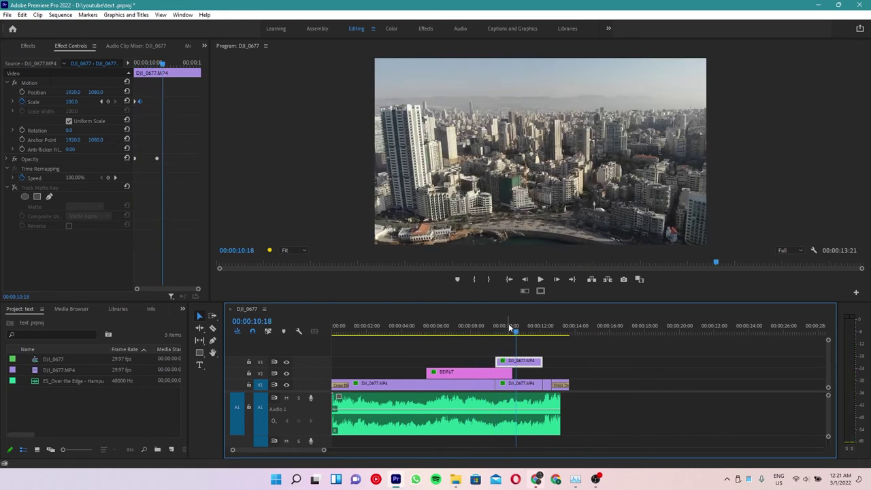
left_click(511, 330)
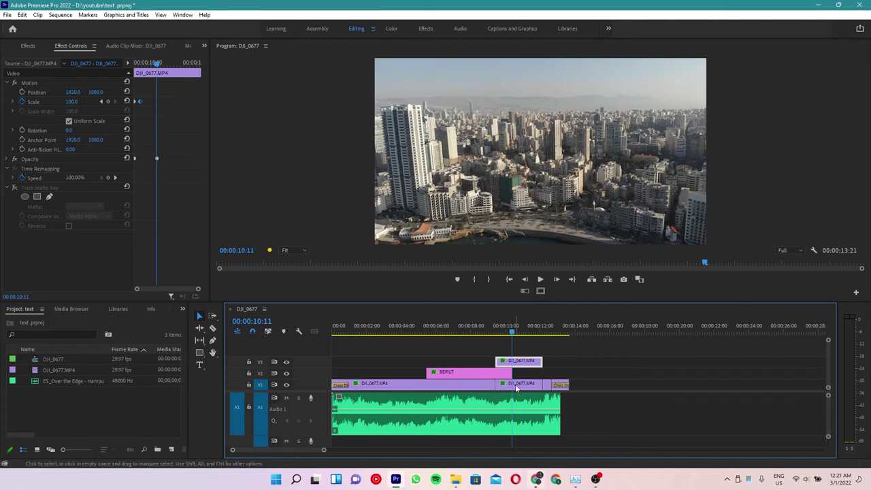
Slide the matted city clip's Scale keyframe earlier, near 00:00:09:21, and replay from 00:00:09:05
left_click_drag(139, 101, 156, 102)
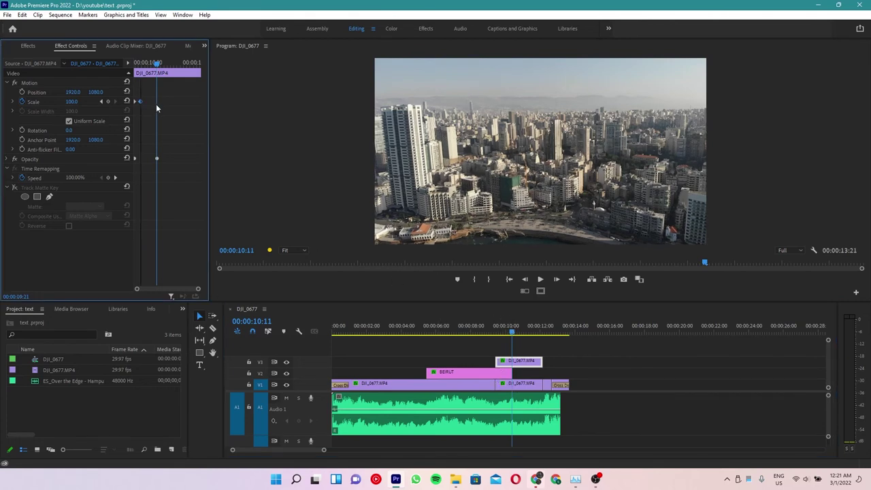
left_click(505, 384)
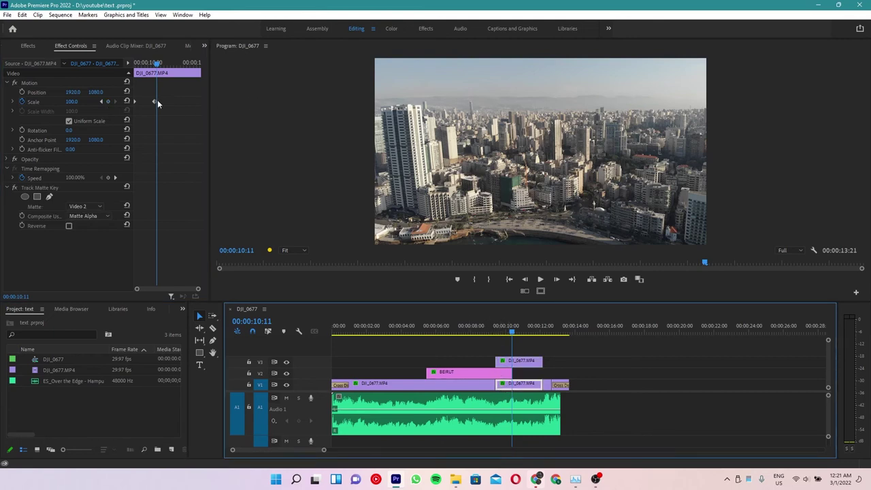
left_click_drag(154, 102, 142, 109)
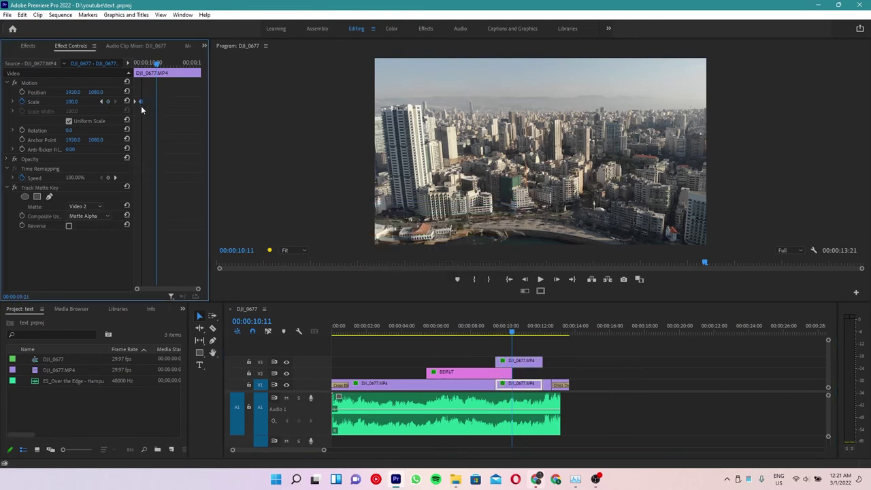
left_click(491, 331)
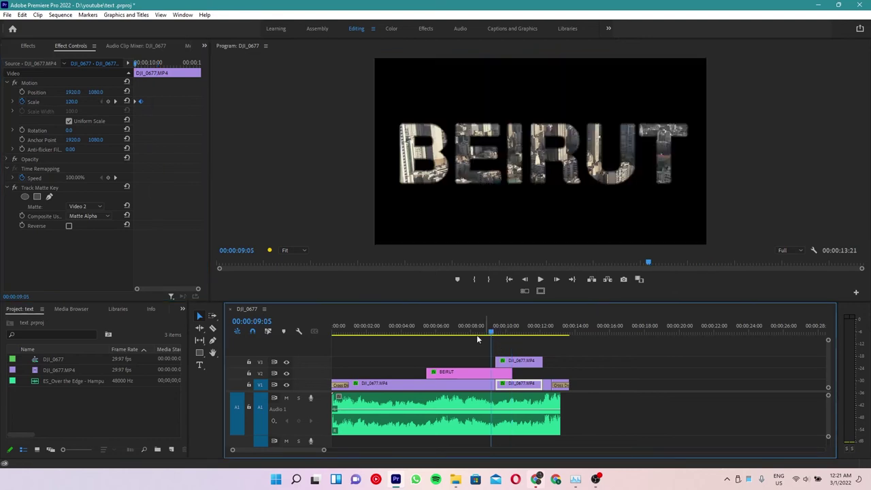
key("space")
left_click(495, 331)
key("space")
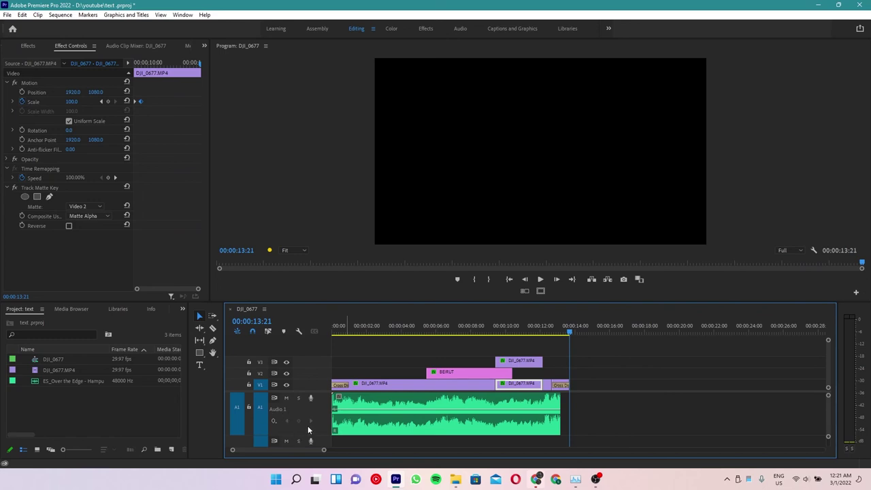
Show Volume keyframes on the A1 music track and pull its last keyframe down to fade out after the video
left_click(275, 421)
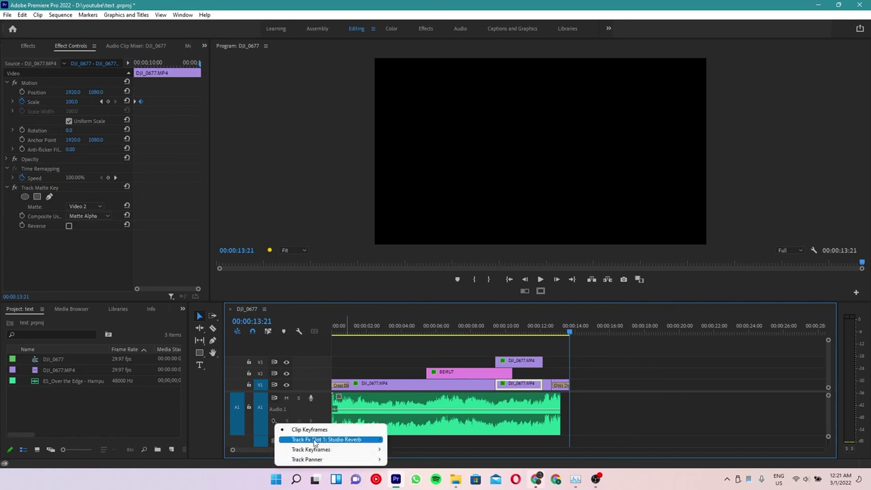
mouse_move(325, 454)
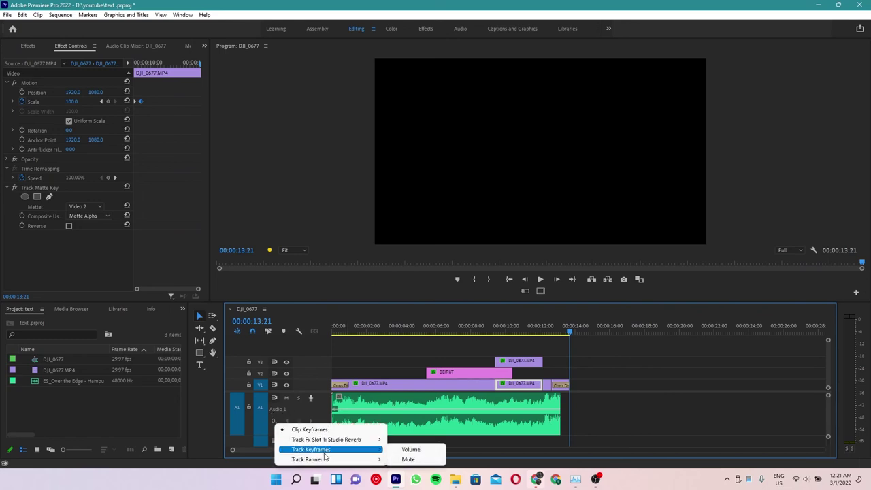
left_click(415, 450)
key("p")
left_click(526, 410)
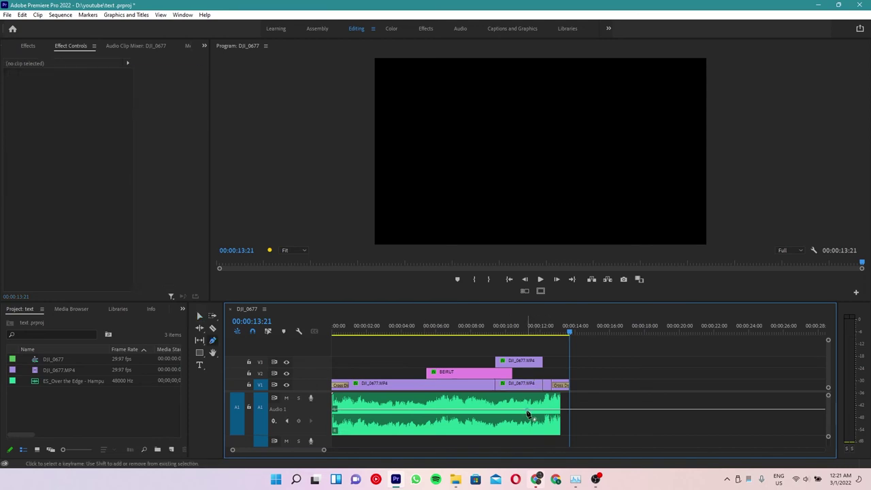
left_click(564, 410)
left_click_drag(564, 409, 577, 399)
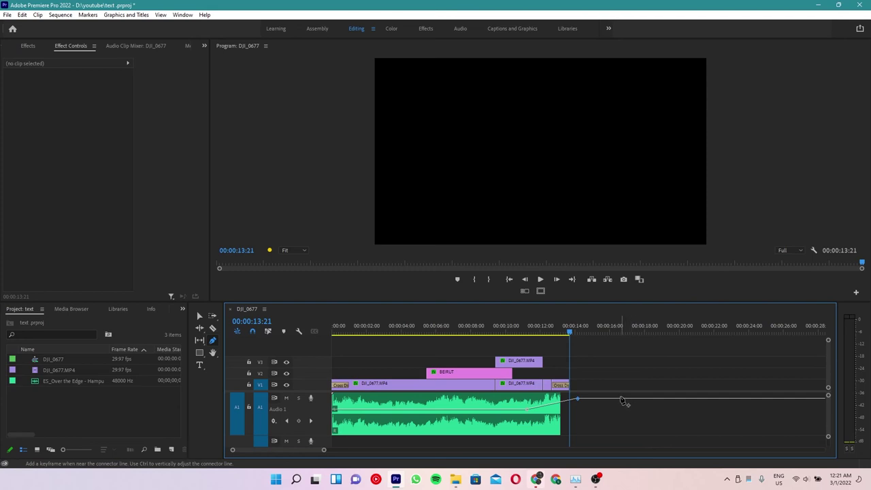
left_click_drag(621, 401, 658, 431)
Play the sequence from the start to check the music fade
key("space")
left_click(527, 325)
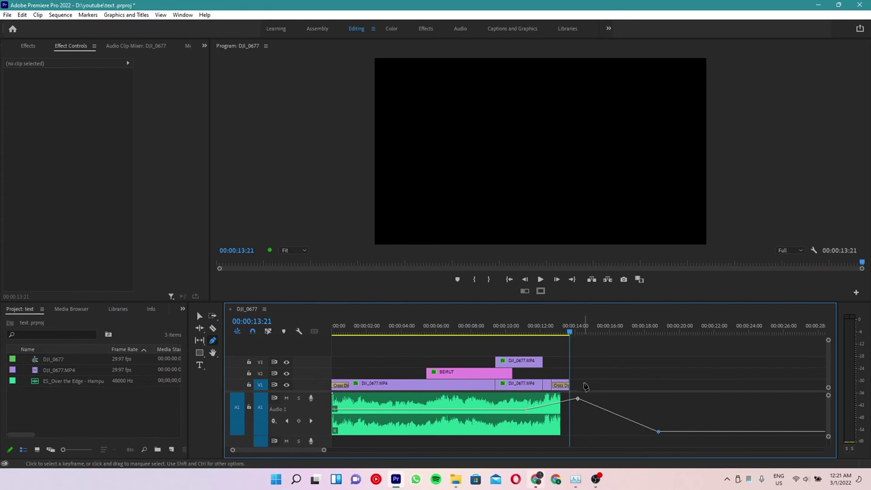
key("v")
key("space")
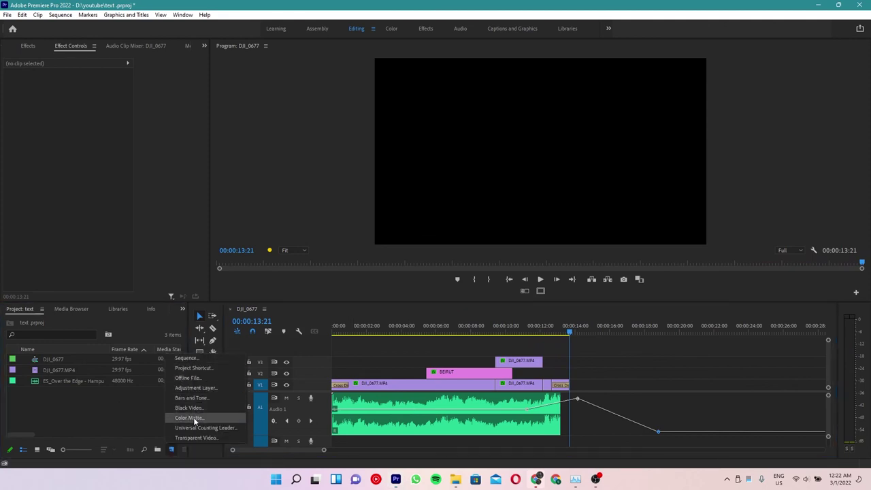
Create a black 000000 Color Matte named Color Matte and place it on V1 after the last clip
left_click(189, 418)
left_click(460, 273)
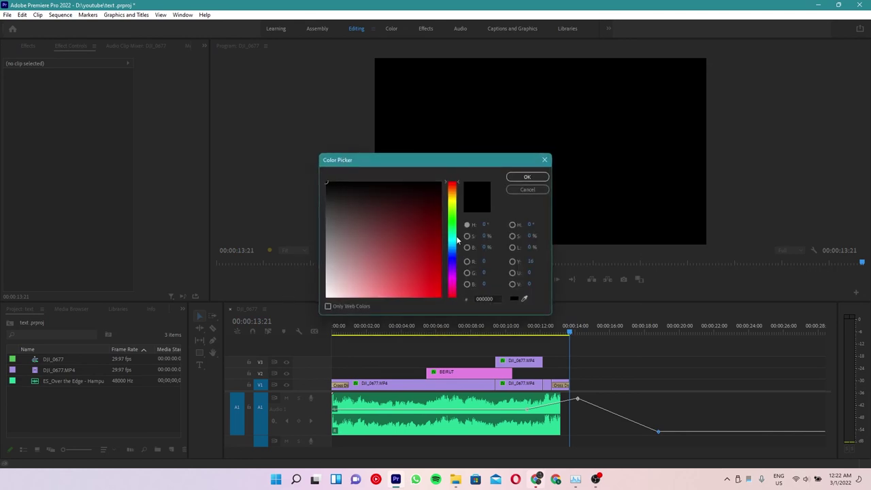
left_click(528, 177)
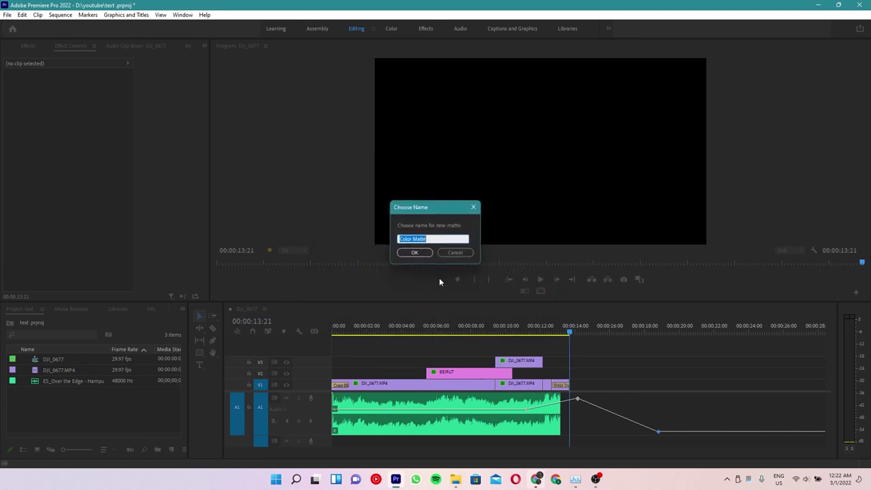
left_click(412, 254)
left_click_drag(582, 379, 582, 384)
Play the ending from about 12 seconds into the black matte
key("space")
left_click(548, 326)
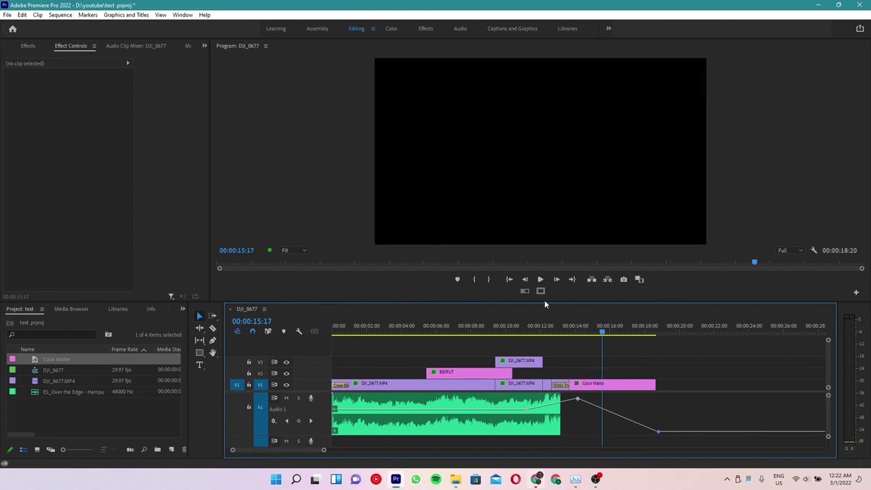
key("space")
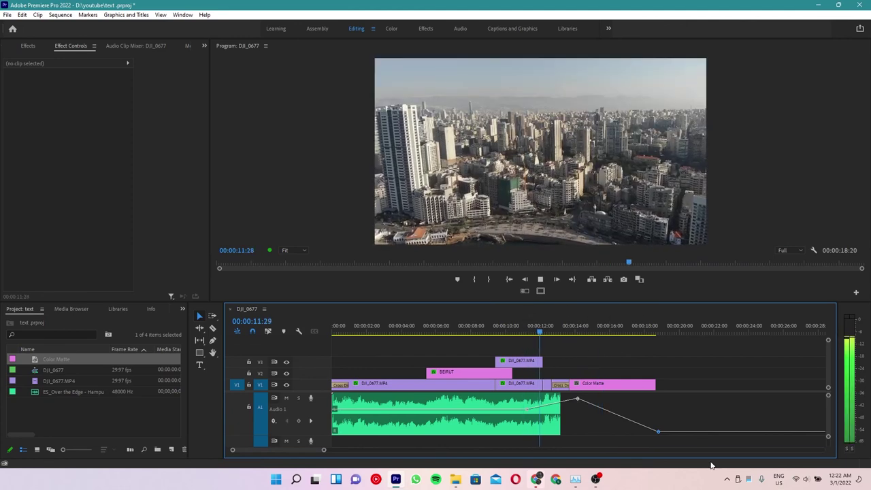